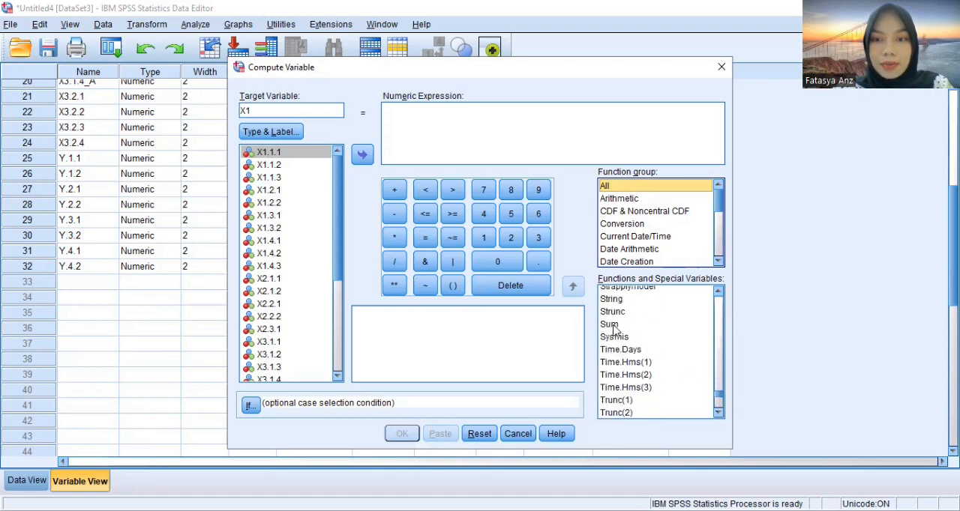
# Compute the target variable X1 with the numeric expression SUM(X1.1.1 to X1.4.3)
pyautogui.doubleClick(608, 324)
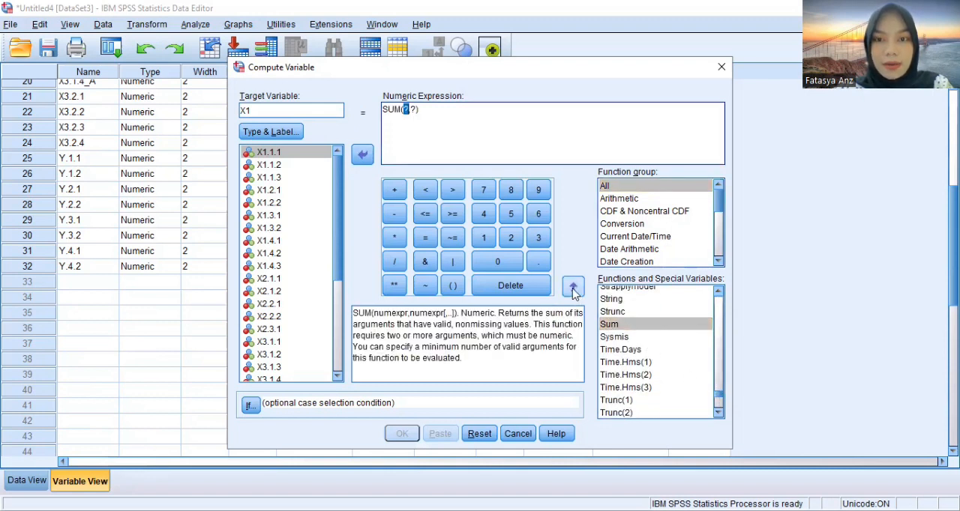
pyautogui.click(418, 110)
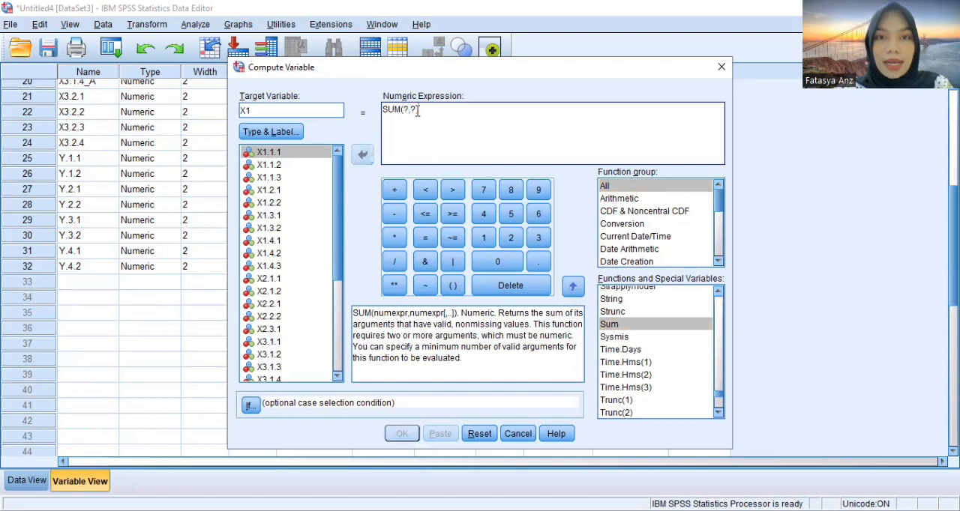
pyautogui.press('BackSpace')
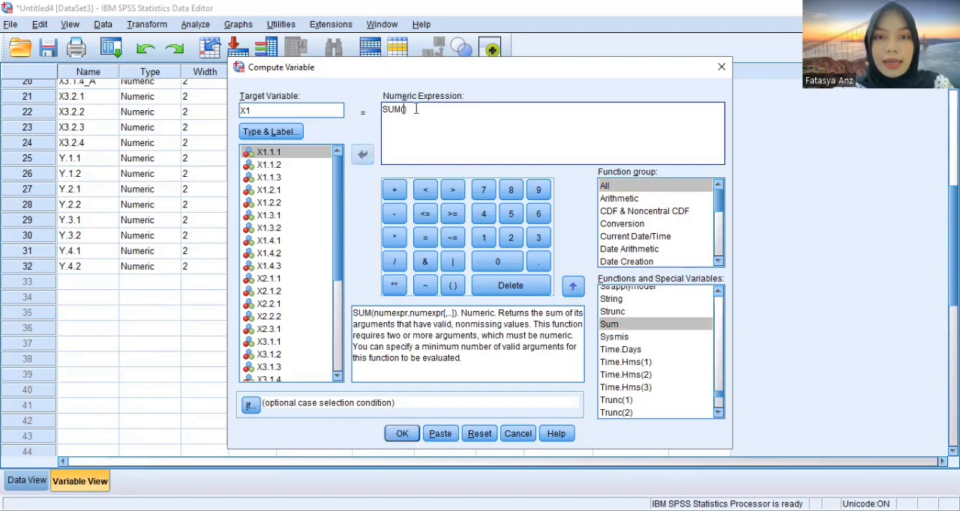
pyautogui.click(306, 153)
pyautogui.click(362, 155)
pyautogui.write('to')
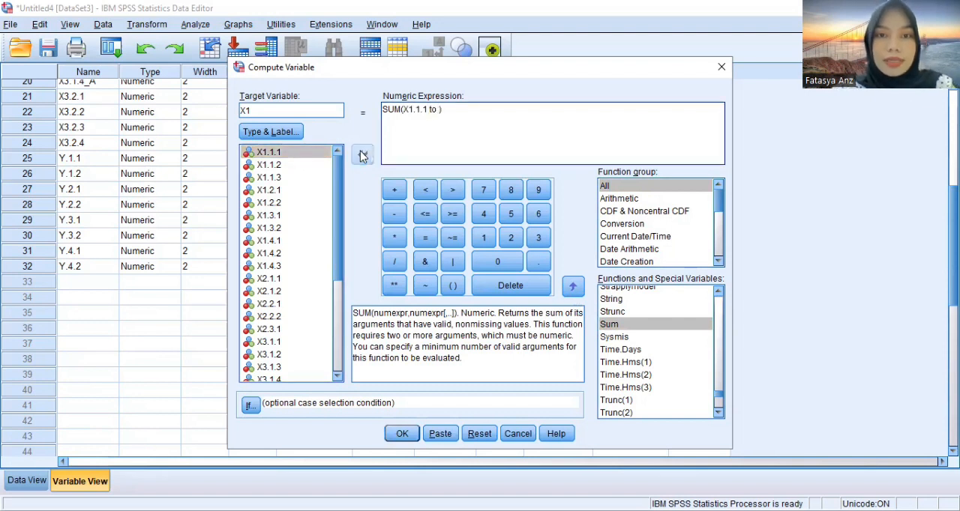
pyautogui.click(273, 267)
pyautogui.click(364, 155)
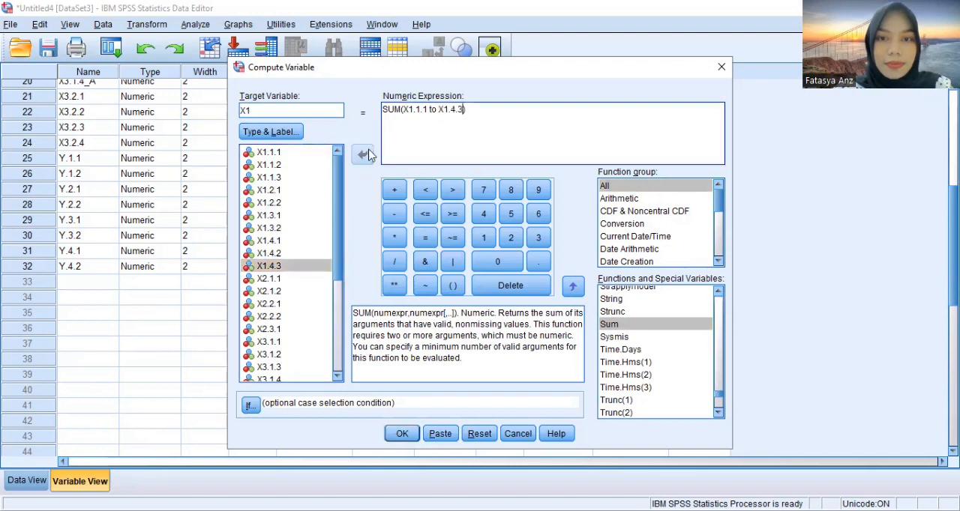
pyautogui.click(411, 436)
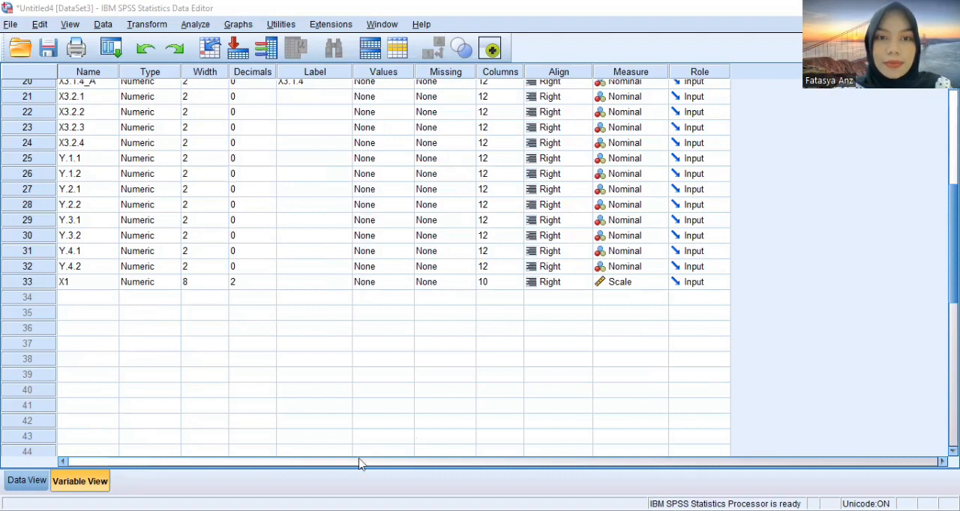
# Begin another variable computation with target variable X2 and empty the arguments of the SUM expression
pyautogui.click(153, 25)
pyautogui.click(342, 109)
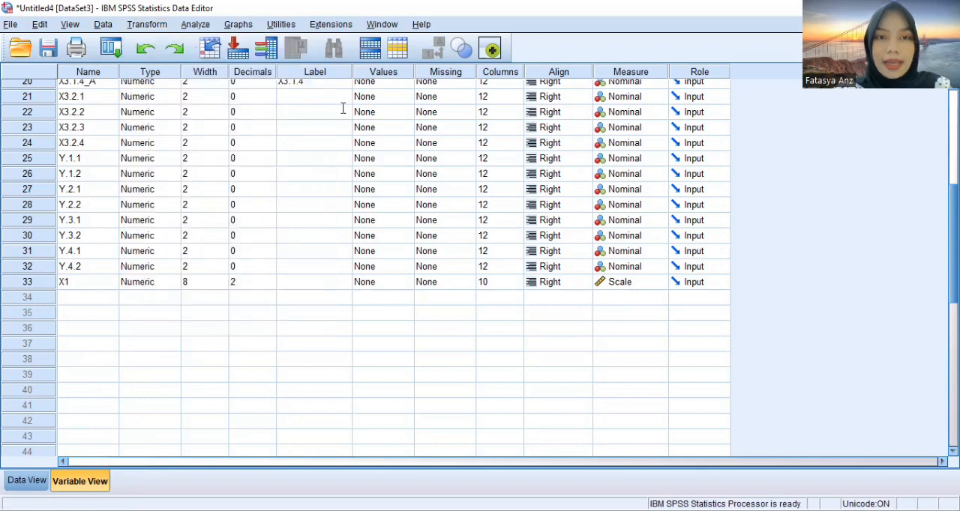
pyautogui.write('X2')
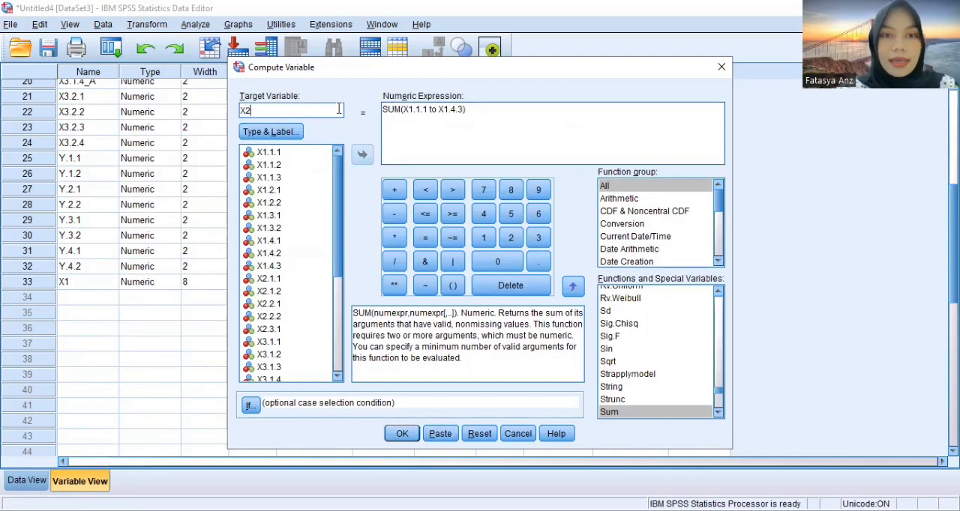
pyautogui.click(465, 107)
pyautogui.press('BackSpace')
pyautogui.press('BackSpace')
pyautogui.press('BackSpace')
pyautogui.press('BackSpace')
pyautogui.press('BackSpace')
pyautogui.press('BackSpace')
pyautogui.press('BackSpace')
pyautogui.press('BackSpace')
pyautogui.press('BackSpace')
pyautogui.press('BackSpace')
pyautogui.press('BackSpace')
pyautogui.press('BackSpace')
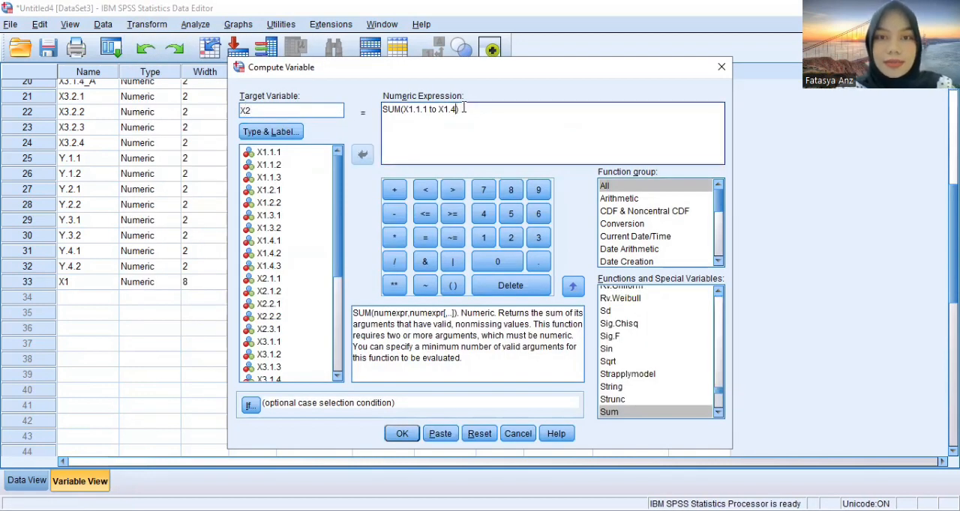
pyautogui.press('BackSpace')
pyautogui.press('BackSpace')
pyautogui.press('BackSpace')
pyautogui.press('BackSpace')
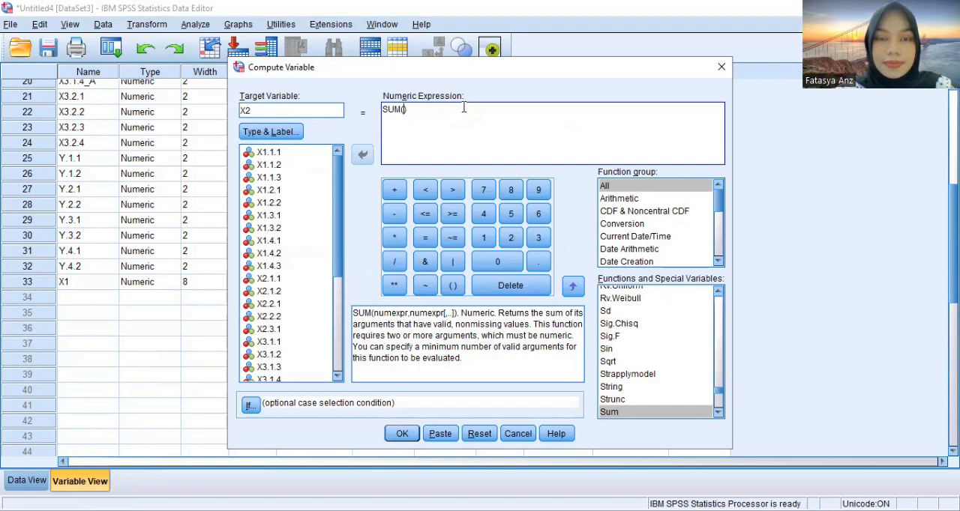
# Fill in the expression as SUM(X2.1.1 to X2.3.1) and run the computation of X2
pyautogui.click(279, 278)
pyautogui.click(364, 155)
pyautogui.write('to')
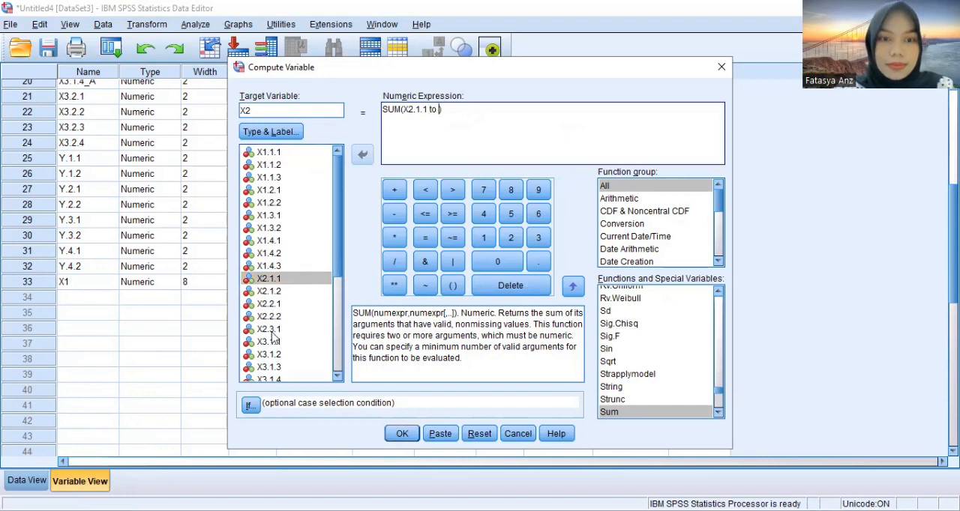
pyautogui.click(271, 332)
pyautogui.click(362, 155)
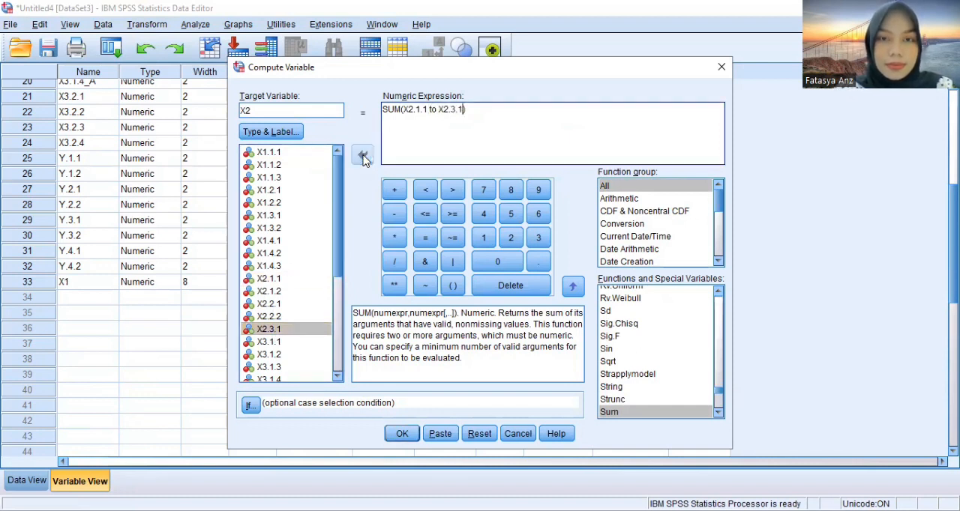
pyautogui.click(402, 434)
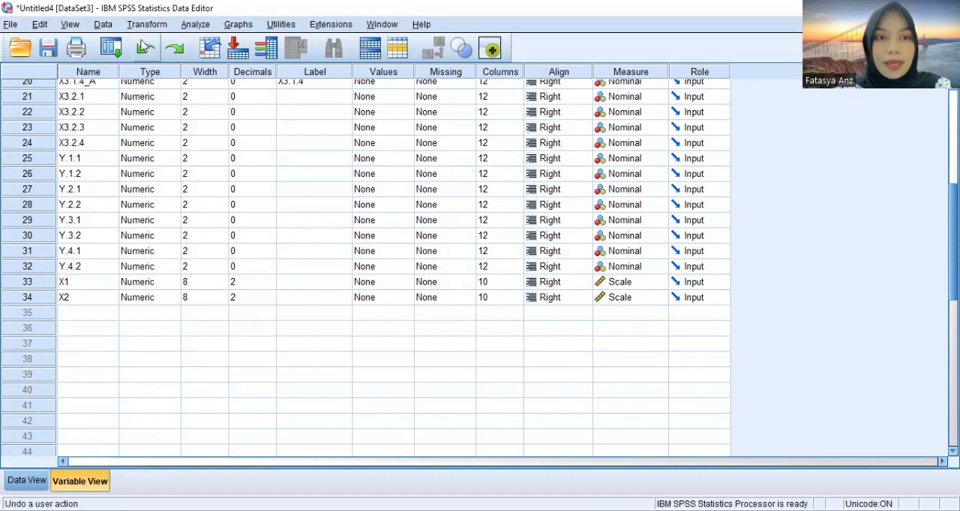
# Begin another variable computation with target variable X3 and empty the arguments of the SUM expression
pyautogui.click(156, 27)
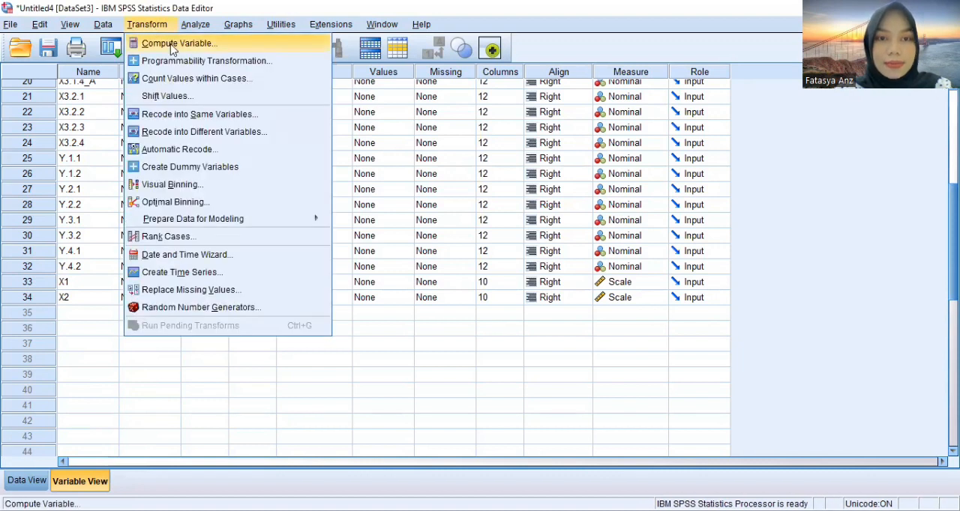
pyautogui.click(173, 45)
pyautogui.click(315, 114)
pyautogui.press('BackSpace')
pyautogui.write('3')
pyautogui.click(463, 108)
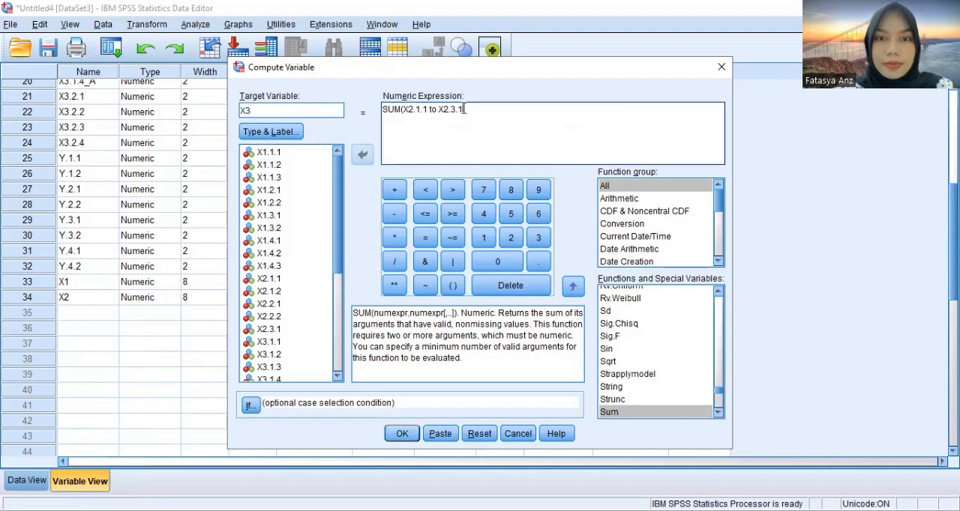
pyautogui.press('BackSpace')
pyautogui.press('BackSpace')
pyautogui.press('BackSpace')
pyautogui.press('BackSpace')
pyautogui.press('BackSpace')
pyautogui.press('BackSpace')
pyautogui.press('BackSpace')
pyautogui.press('BackSpace')
pyautogui.press('BackSpace')
pyautogui.press('BackSpace')
pyautogui.press('BackSpace')
pyautogui.press('BackSpace')
pyautogui.press('BackSpace')
pyautogui.press('BackSpace')
pyautogui.press('BackSpace')
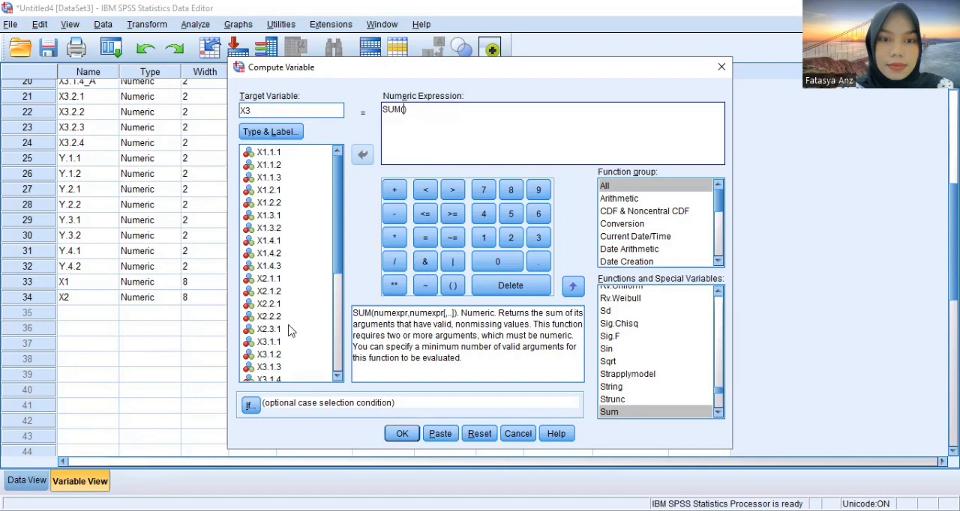
# Fill in the expression as SUM(X3.1.1 to X3.2.4) and run the computation of X3
pyautogui.click(269, 342)
pyautogui.click(363, 155)
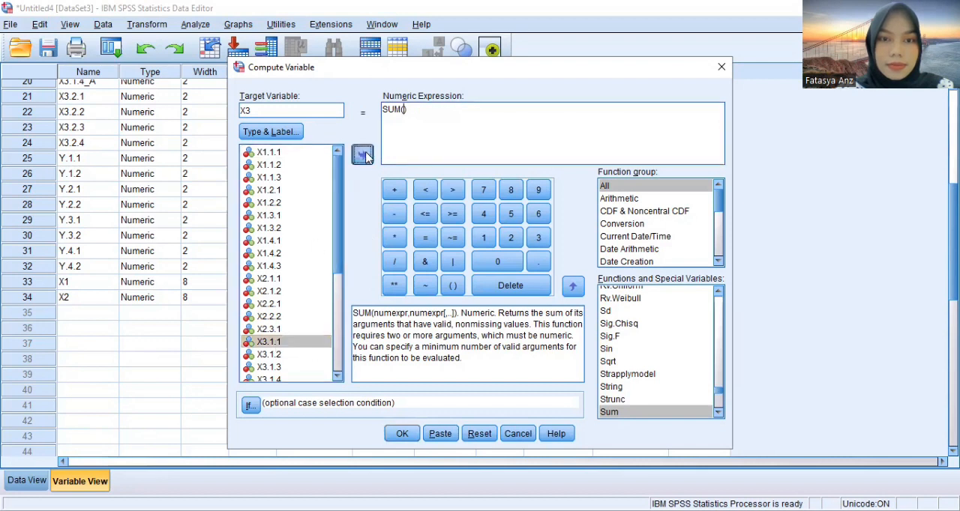
pyautogui.write('to')
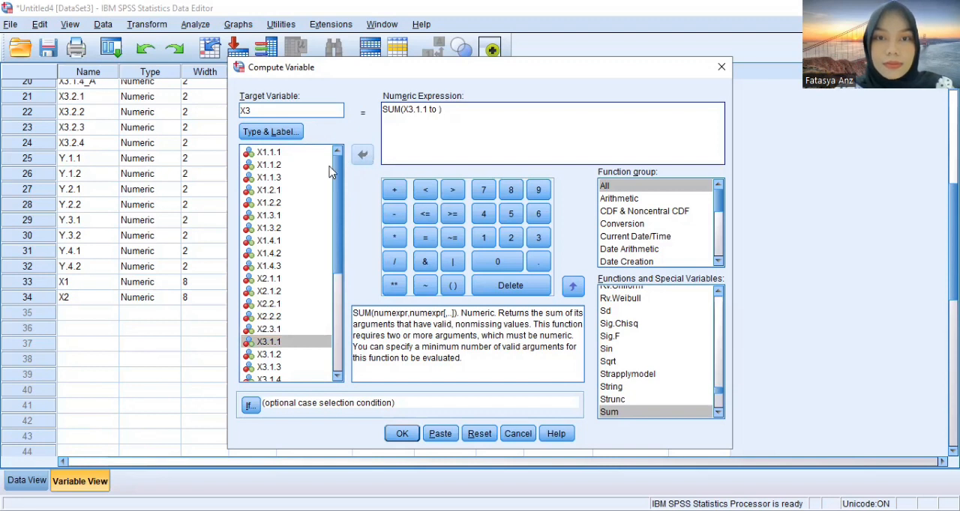
pyautogui.moveTo(337, 266); pyautogui.dragTo(336, 318)
pyautogui.click(268, 337)
pyautogui.click(362, 155)
pyautogui.click(403, 435)
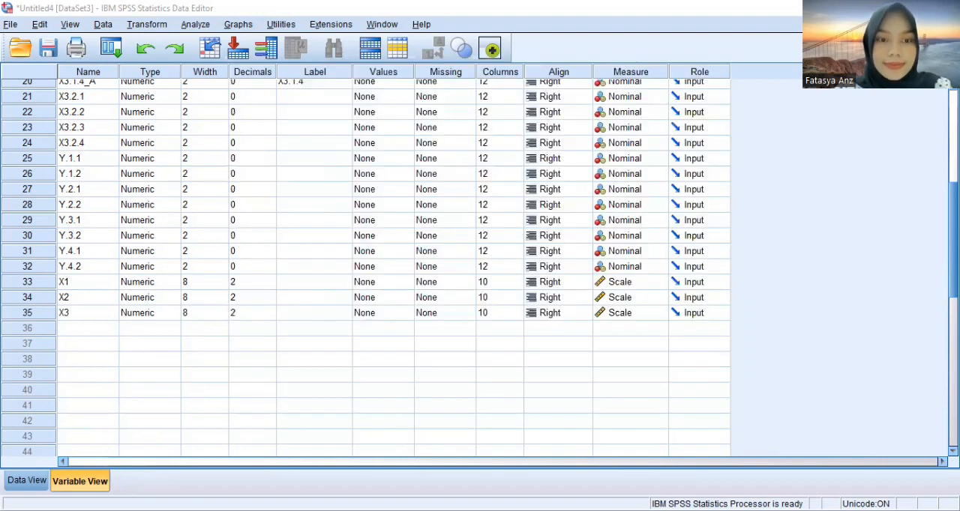
# Begin another variable computation with target variable Y and empty the arguments of the SUM expression
pyautogui.click(147, 24)
pyautogui.click(171, 43)
pyautogui.write('Y')
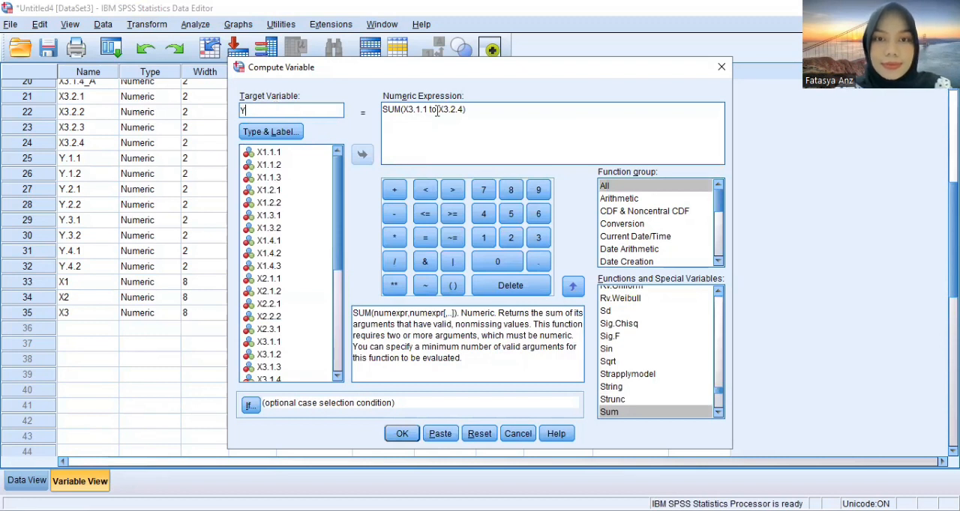
pyautogui.moveTo(465, 109); pyautogui.dragTo(407, 111)
pyautogui.press('BackSpace')
pyautogui.press('BackSpace')
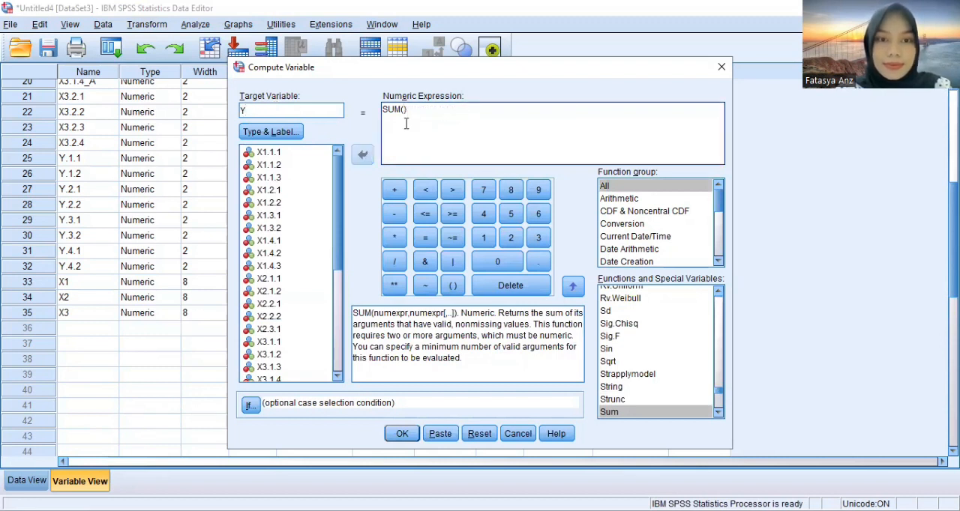
# Fill in the expression as SUM(Y.1.1 to Y.4.2) and run the computation of Y
pyautogui.moveTo(333, 205); pyautogui.dragTo(342, 321)
pyautogui.click(266, 249)
pyautogui.click(363, 155)
pyautogui.write('to')
pyautogui.click(266, 337)
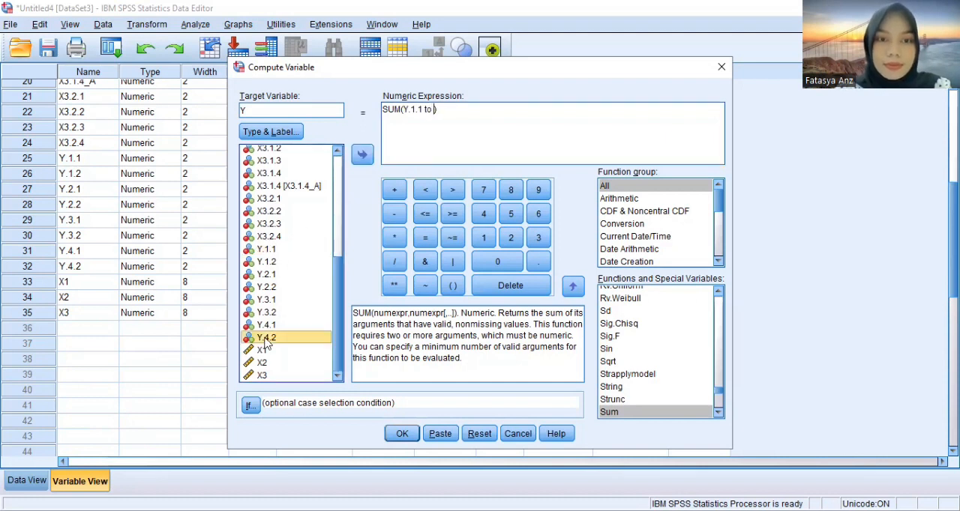
pyautogui.click(360, 158)
pyautogui.click(402, 433)
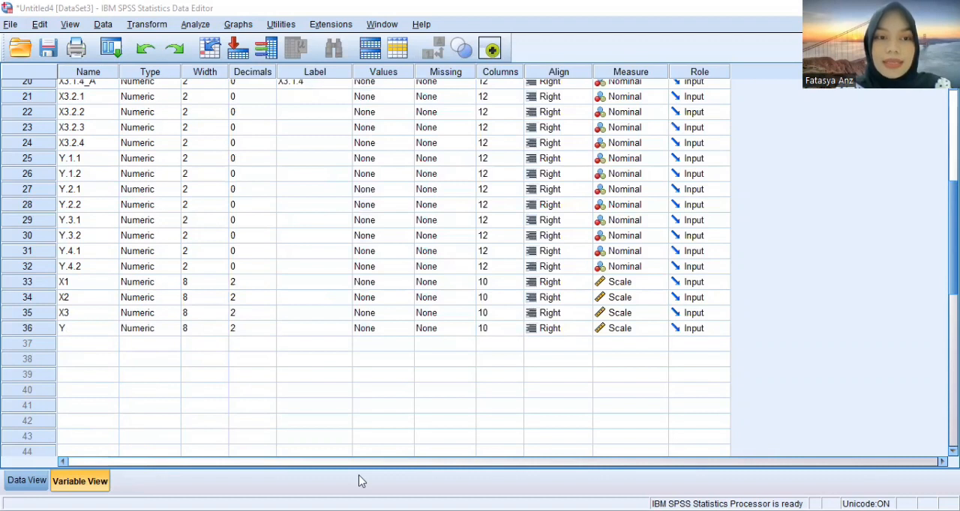
# Label variable X1 "Financial Litaracy" and variable X2 "Financial Technology (FinTech)"
pyautogui.click(308, 288)
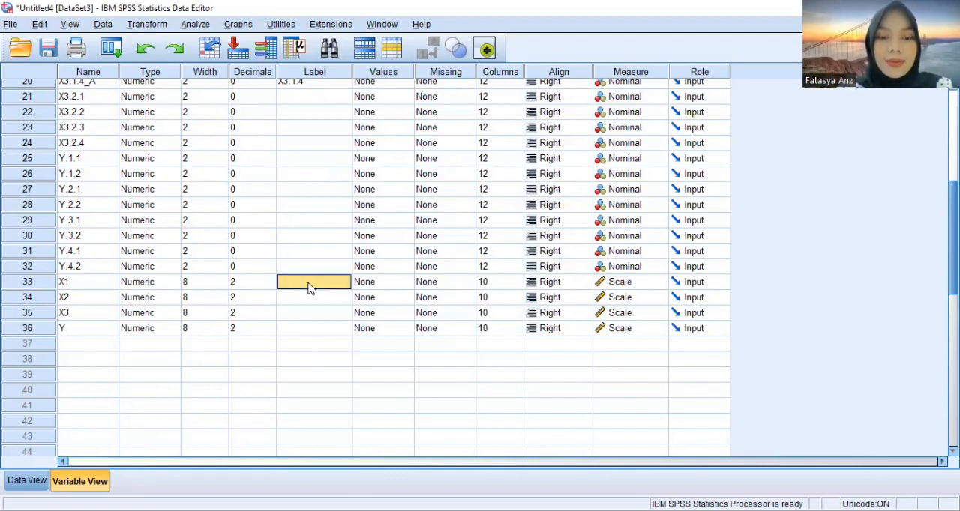
pyautogui.write('Financial L')
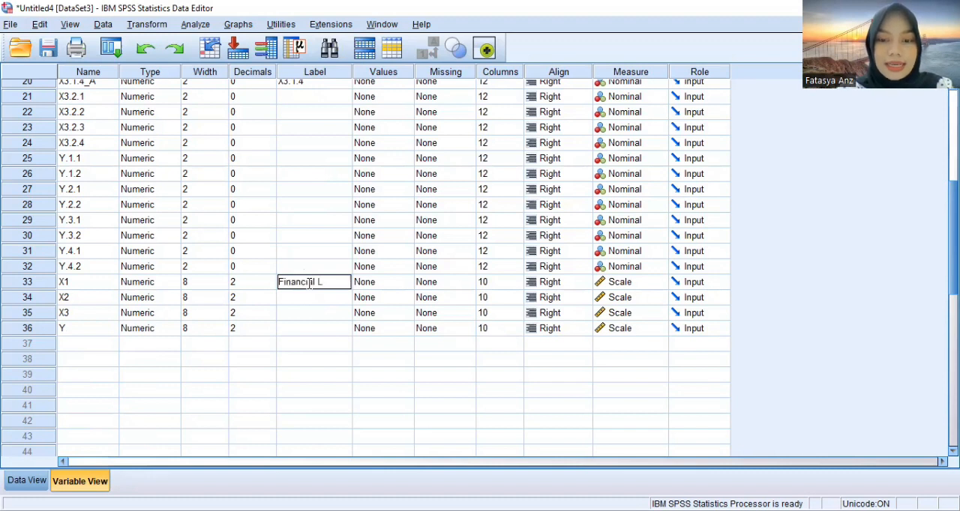
pyautogui.write('itaracy')
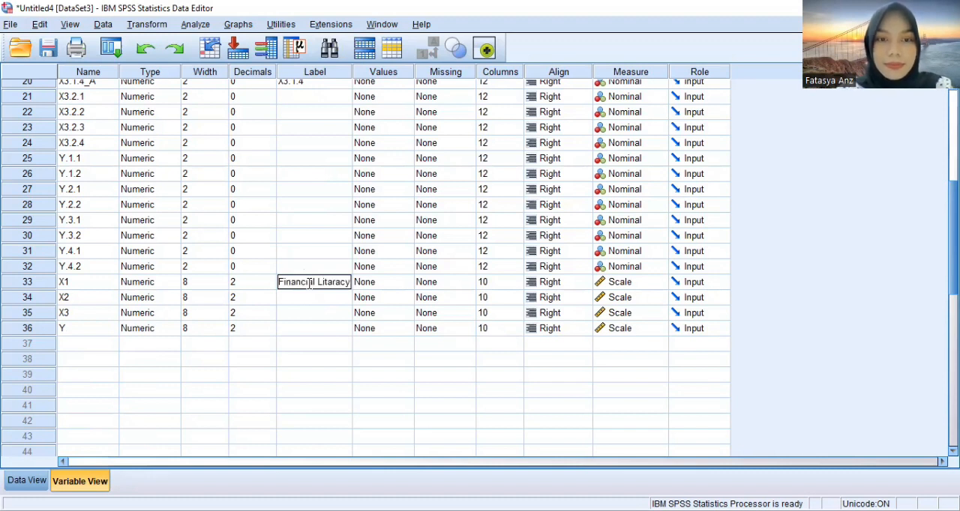
pyautogui.click(305, 301)
pyautogui.write('Fi')
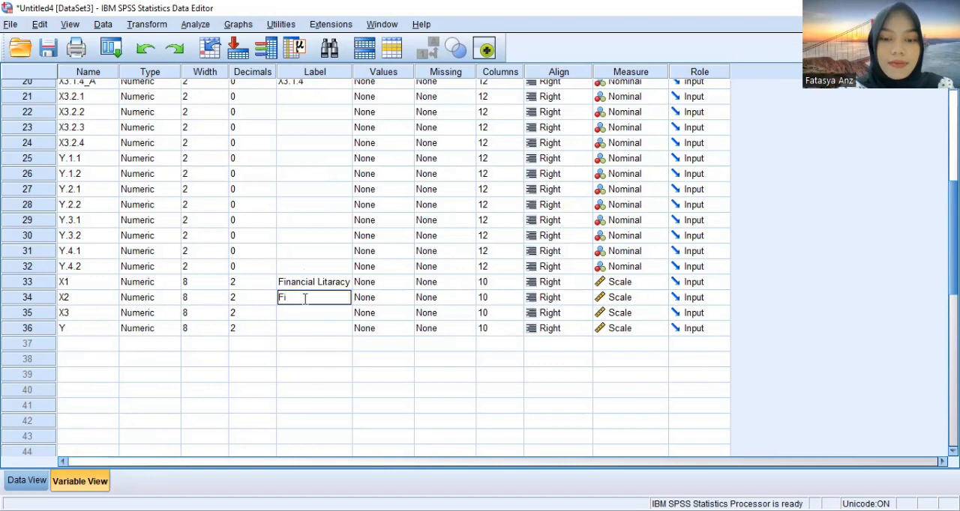
pyautogui.write('nancial Technology (')
pyautogui.write('Fin')
pyautogui.write('Tech)')
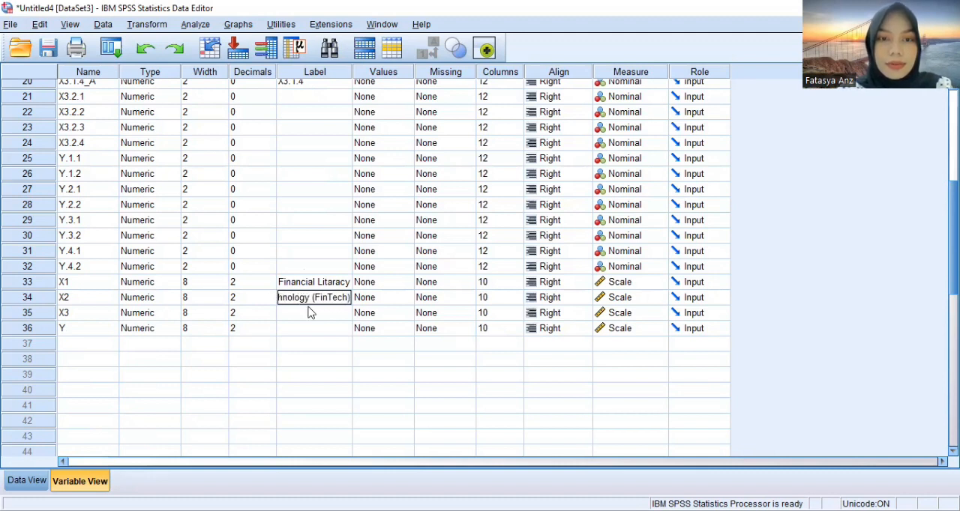
# Label variable X3 "Locus of Control" and variable Y "Financial Management Behaviour"
pyautogui.click(312, 312)
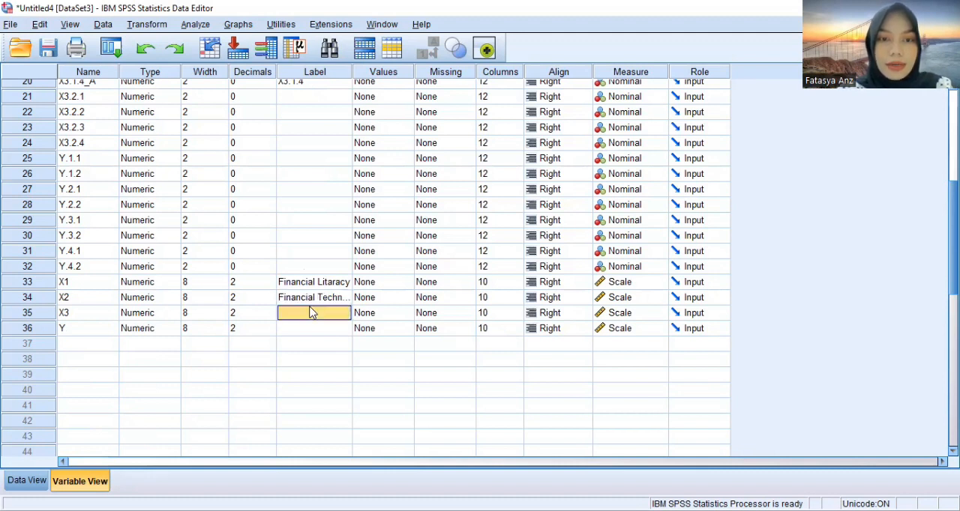
pyautogui.write('Locus of Control')
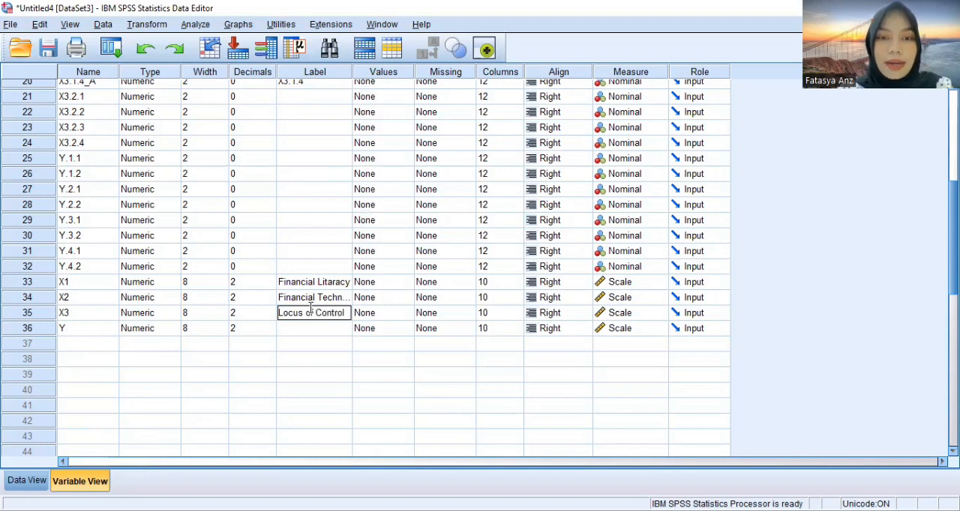
pyautogui.click(313, 329)
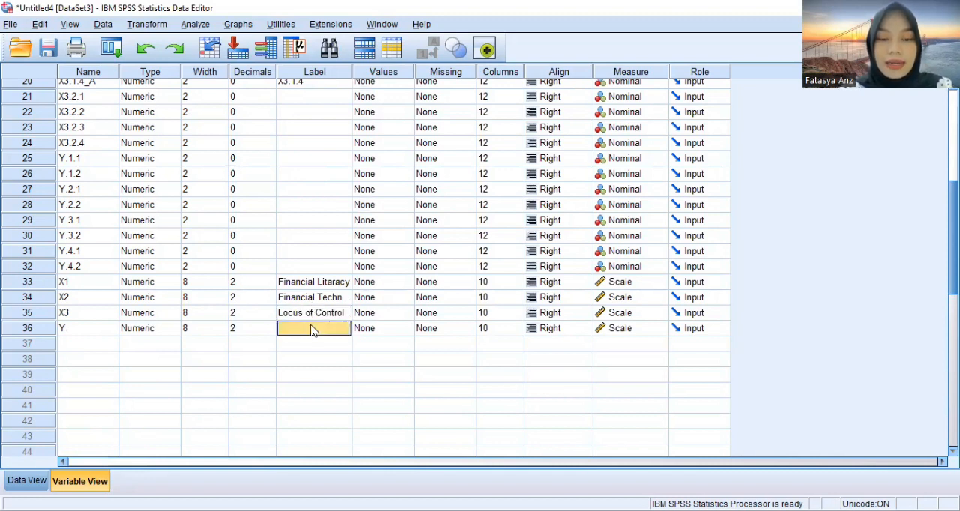
pyautogui.write('Finan')
pyautogui.write('cial Managemen')
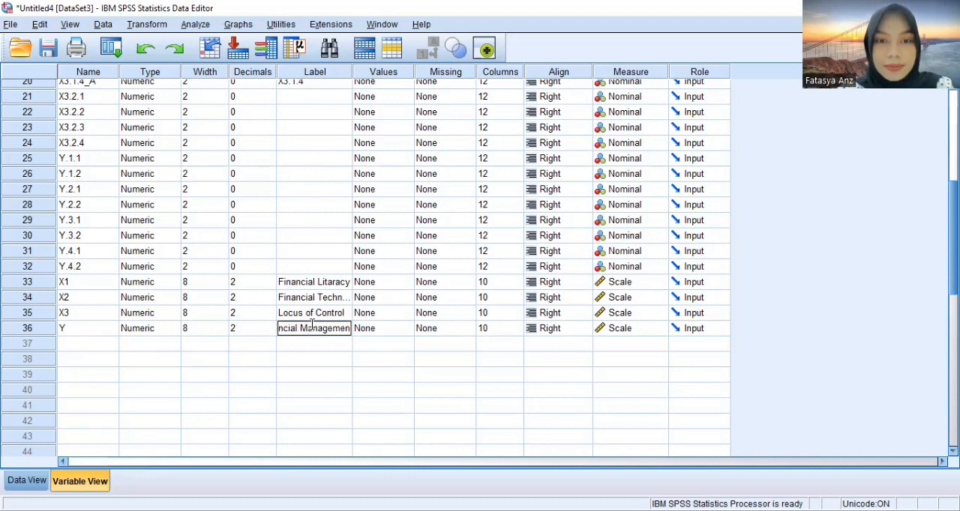
pyautogui.write('t Behaviour')
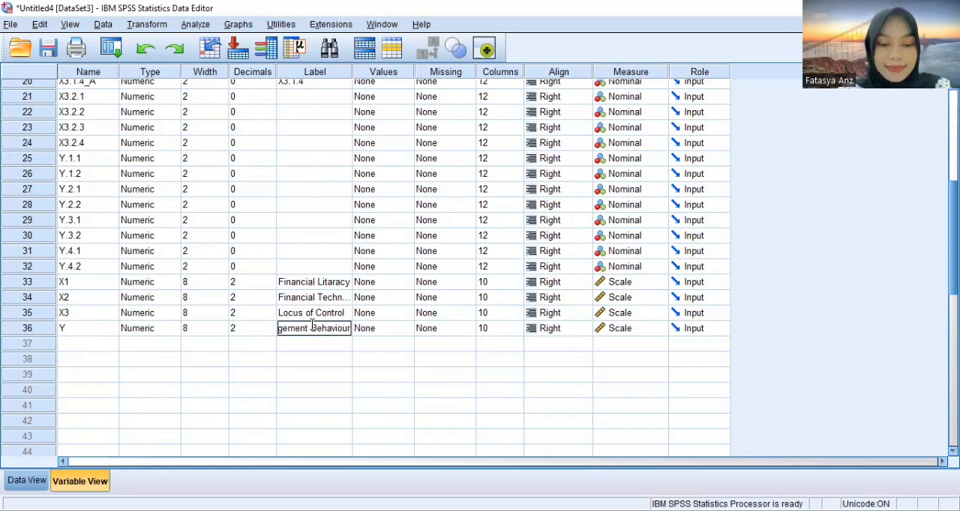
# Start a linear regression with Financial Management Behaviour [Y] as the dependent variable
pyautogui.click(192, 27)
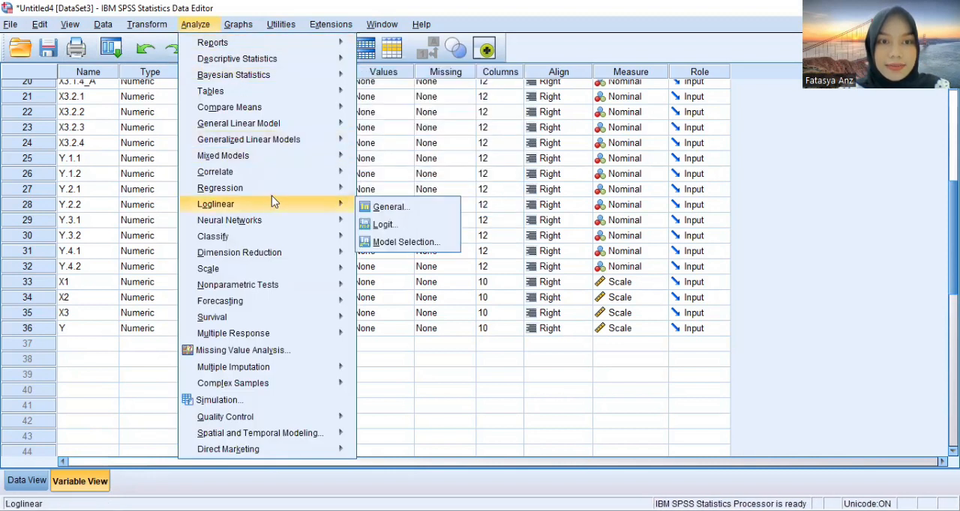
pyautogui.moveTo(286, 190)
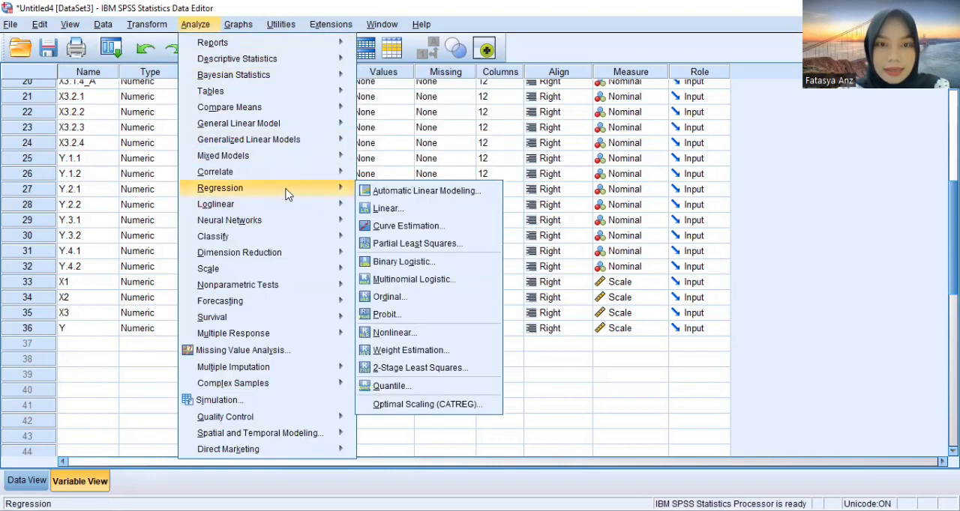
pyautogui.click(373, 210)
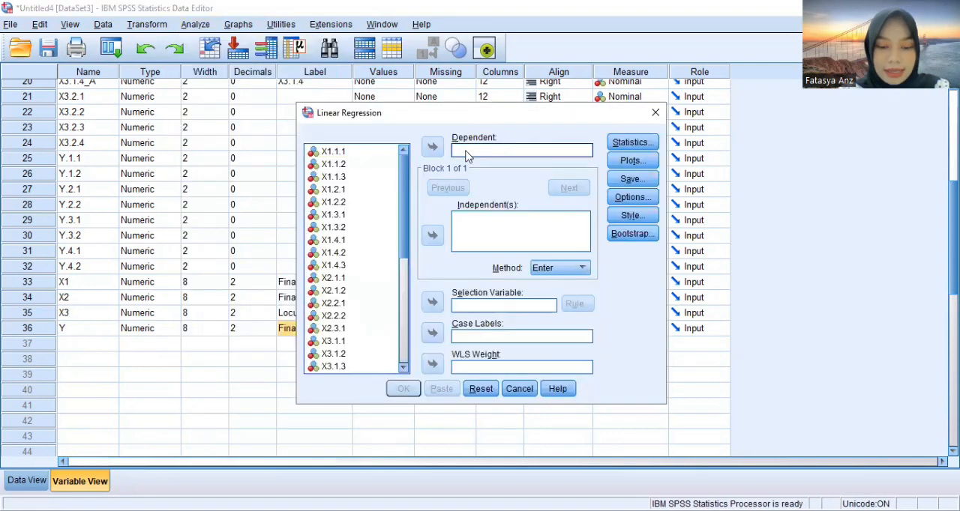
pyautogui.moveTo(404, 174); pyautogui.dragTo(404, 322)
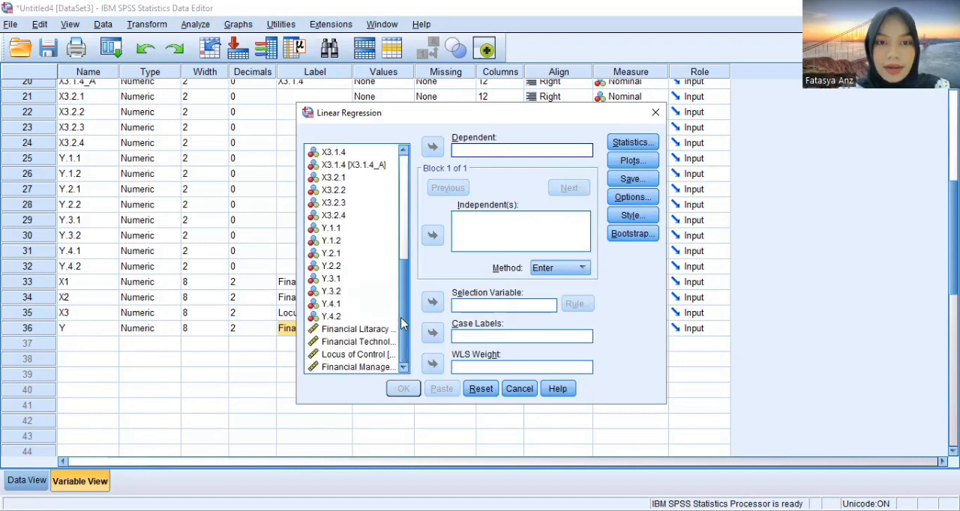
pyautogui.click(365, 370)
pyautogui.click(435, 149)
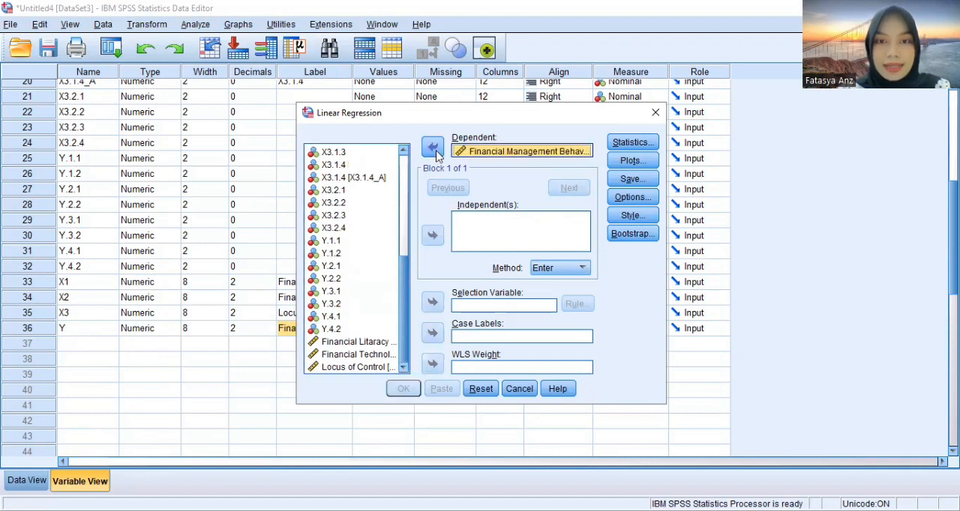
# Add Financial Litaracy, Financial Technology (FinTech) and Locus of Control as the independent variables of the regression
pyautogui.click(357, 343)
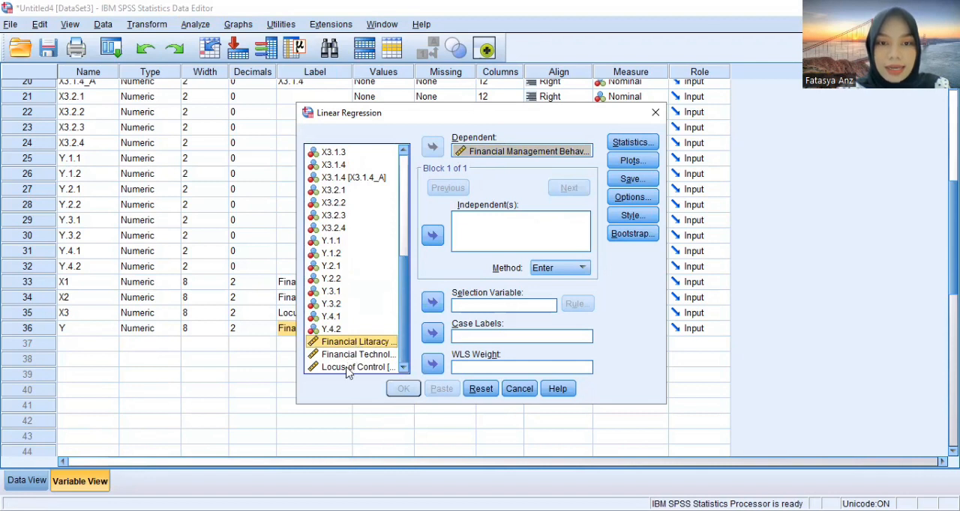
pyautogui.keyDown('shift'); pyautogui.click(346, 367); pyautogui.keyUp('shift')
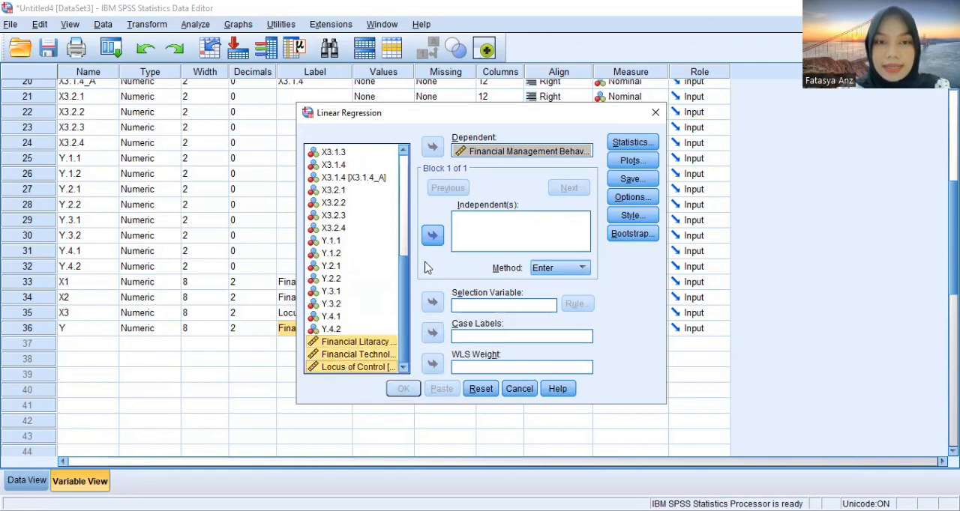
pyautogui.click(438, 237)
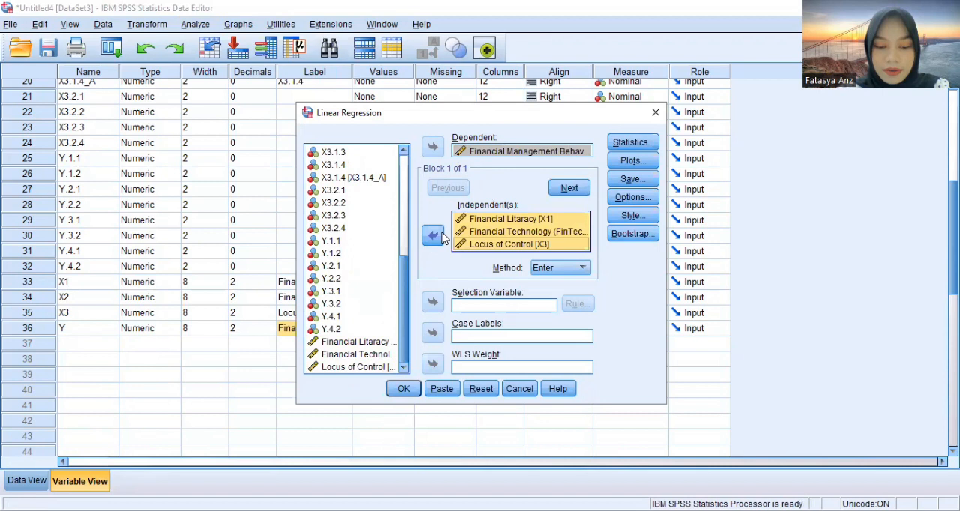
# Set the regression statistics to only Covariance matrix, Collinearity diagnostics and Durbin-Watson, with Estimates and Model fit turned off
pyautogui.click(628, 144)
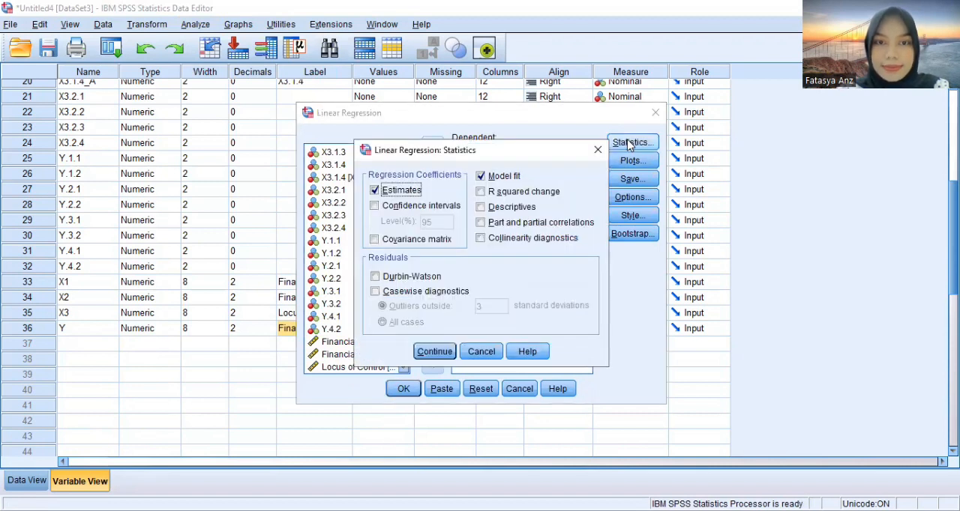
pyautogui.click(412, 193)
pyautogui.click(395, 242)
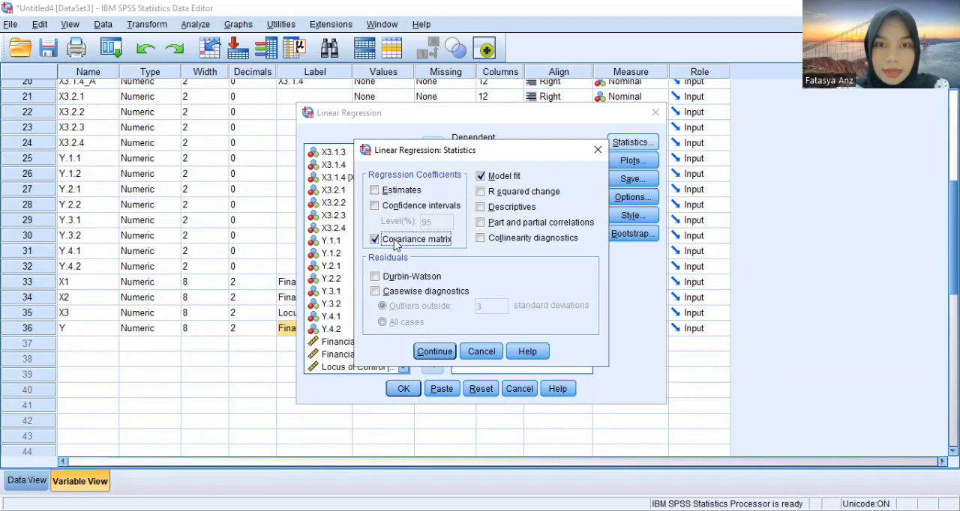
pyautogui.click(484, 239)
pyautogui.click(488, 177)
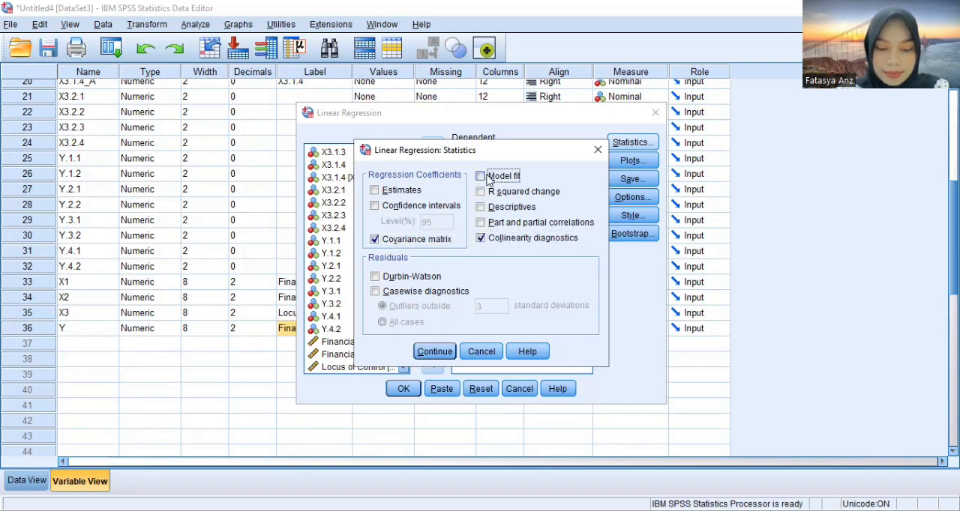
pyautogui.click(375, 277)
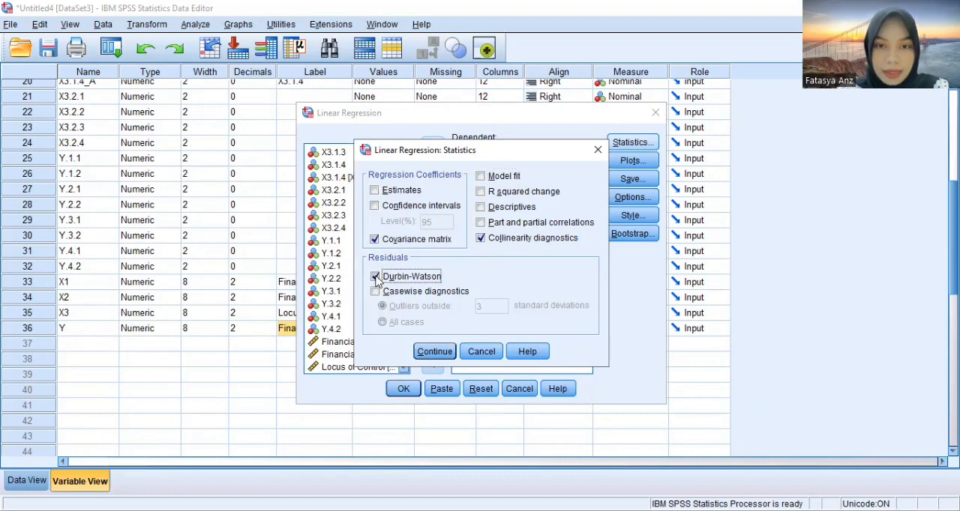
pyautogui.click(428, 351)
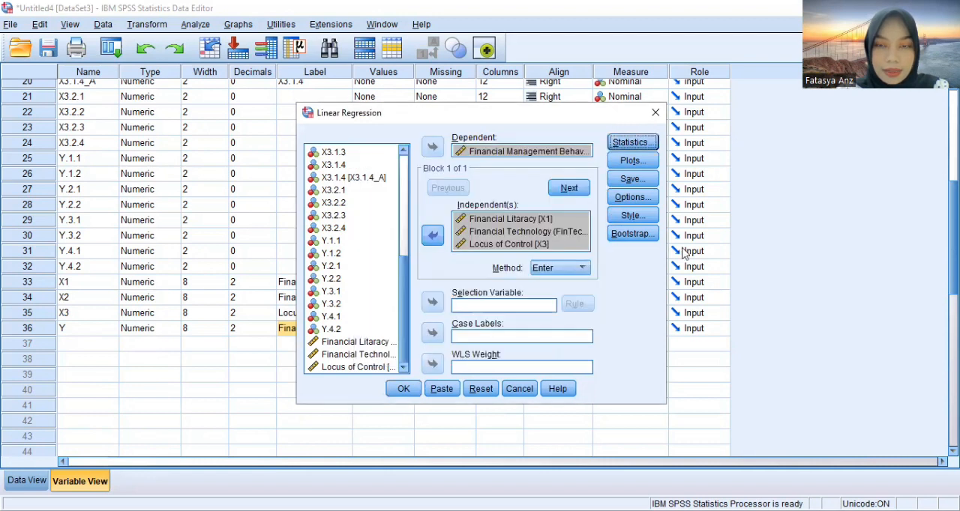
# Define the regression scatter plot with *ZRESID on the Y axis and *ZPRED on the X axis
pyautogui.click(636, 162)
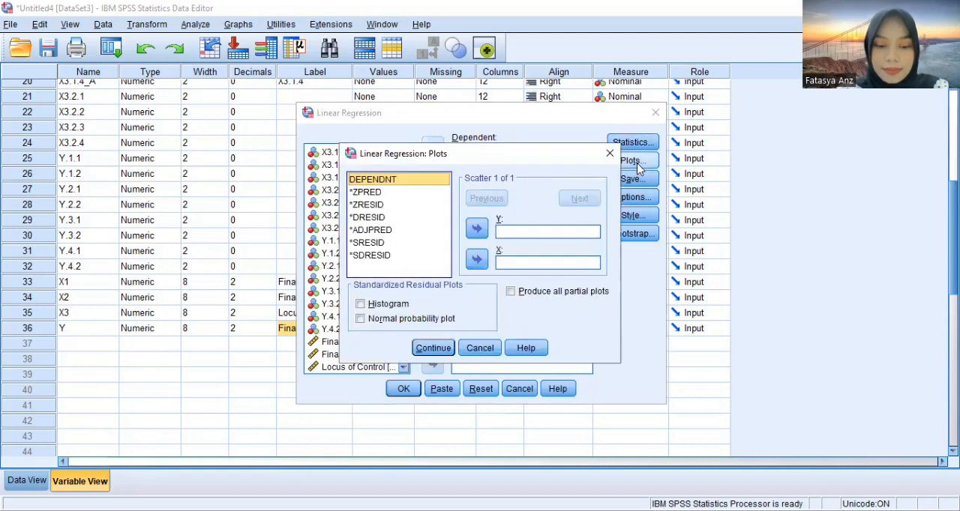
pyautogui.click(380, 209)
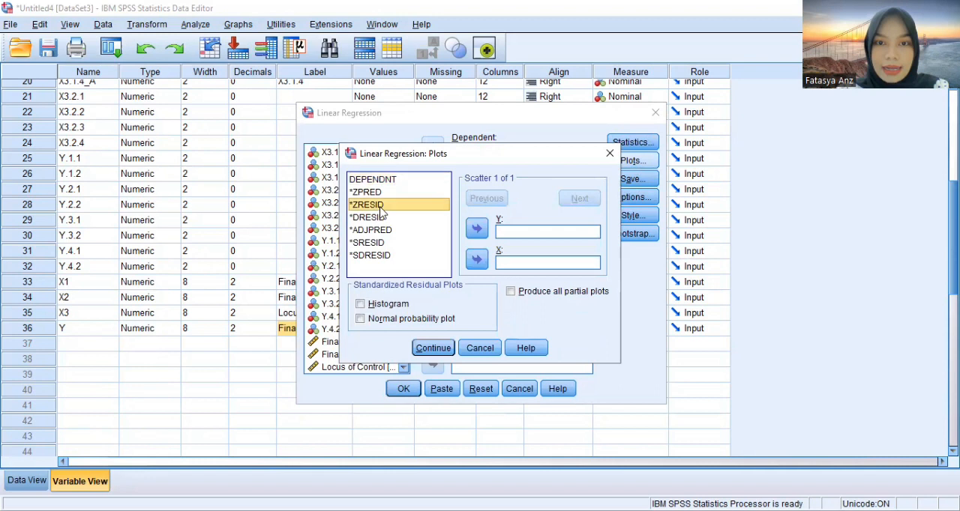
pyautogui.click(477, 228)
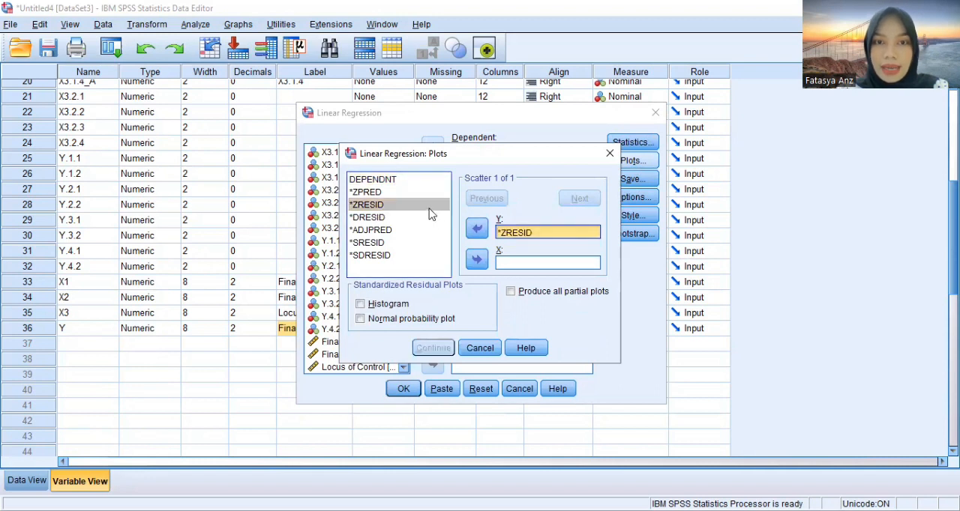
pyautogui.click(390, 193)
pyautogui.click(477, 259)
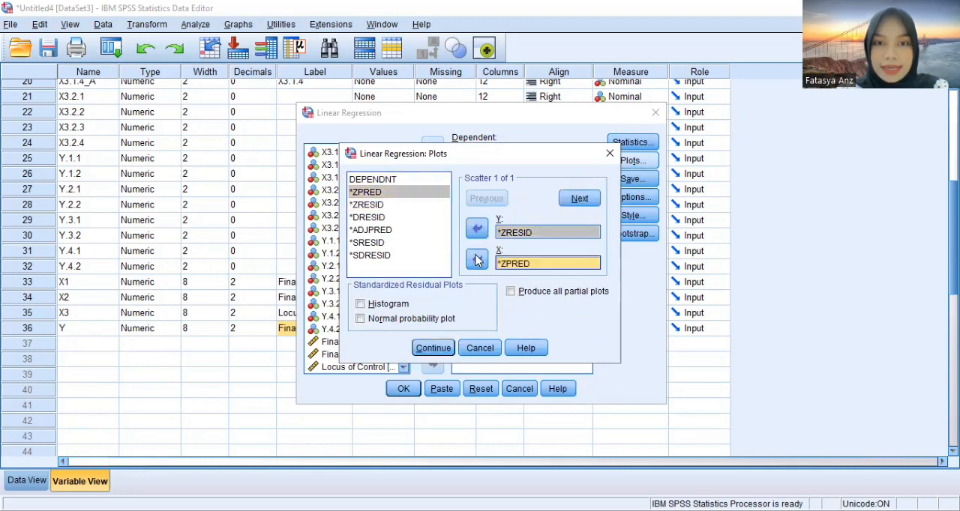
# Include the histogram and normal probability plot of the standardized residuals in the regression plots
pyautogui.click(387, 304)
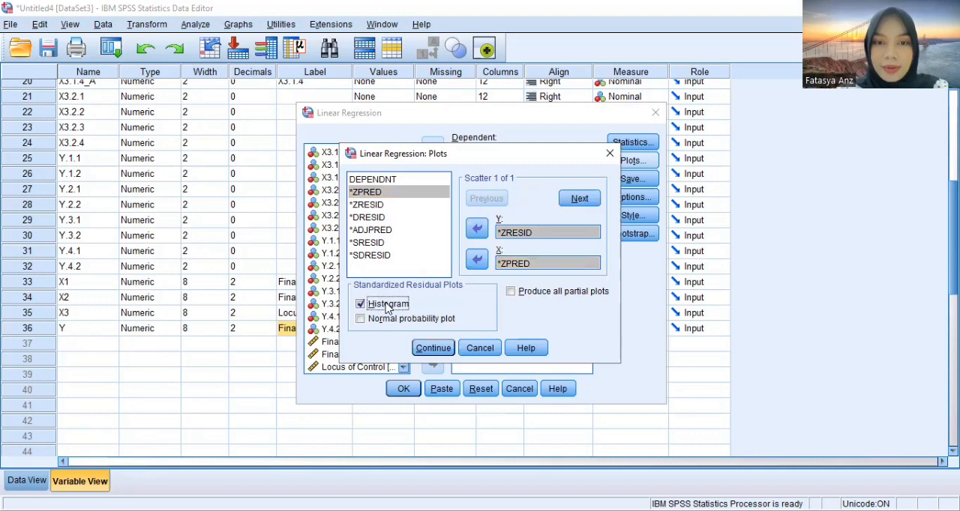
pyautogui.click(382, 322)
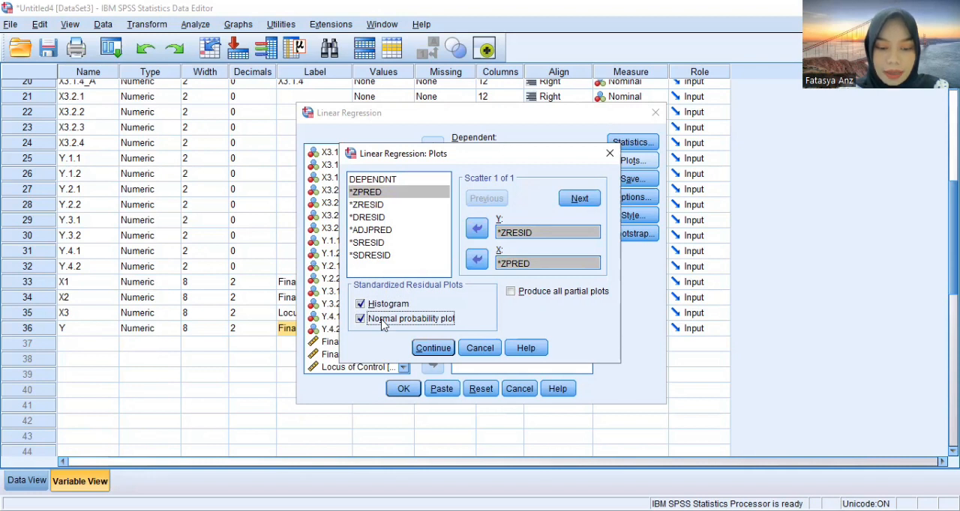
pyautogui.click(430, 347)
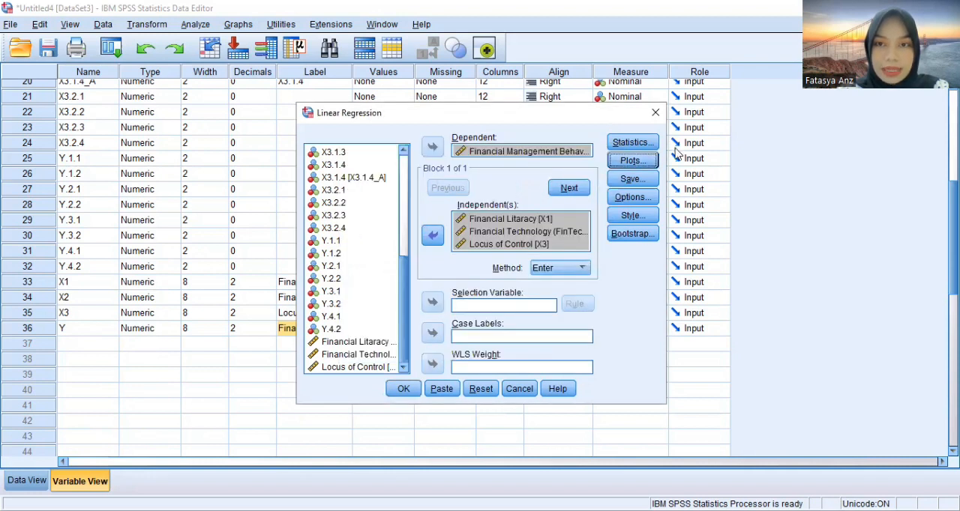
# Save the unstandardized predicted values and unstandardized residuals as variables and run the regression
pyautogui.click(634, 179)
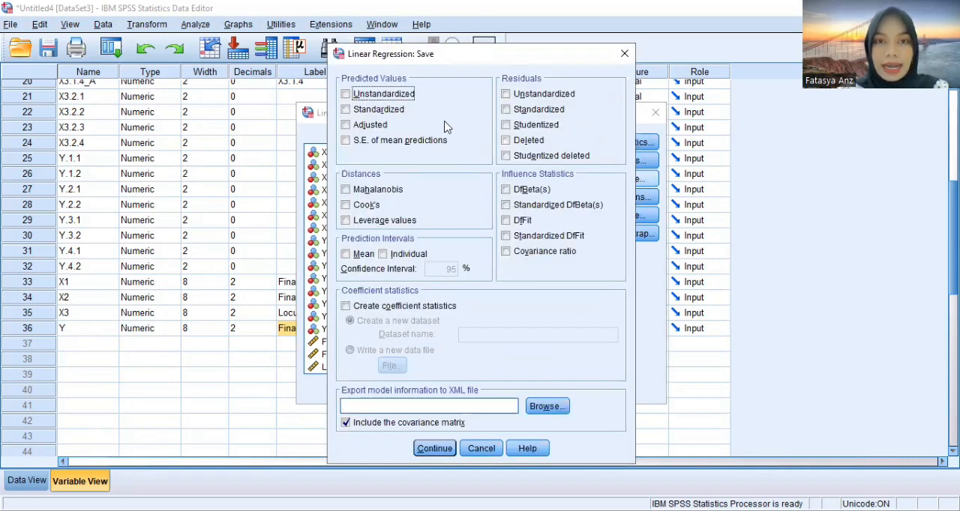
pyautogui.click(400, 95)
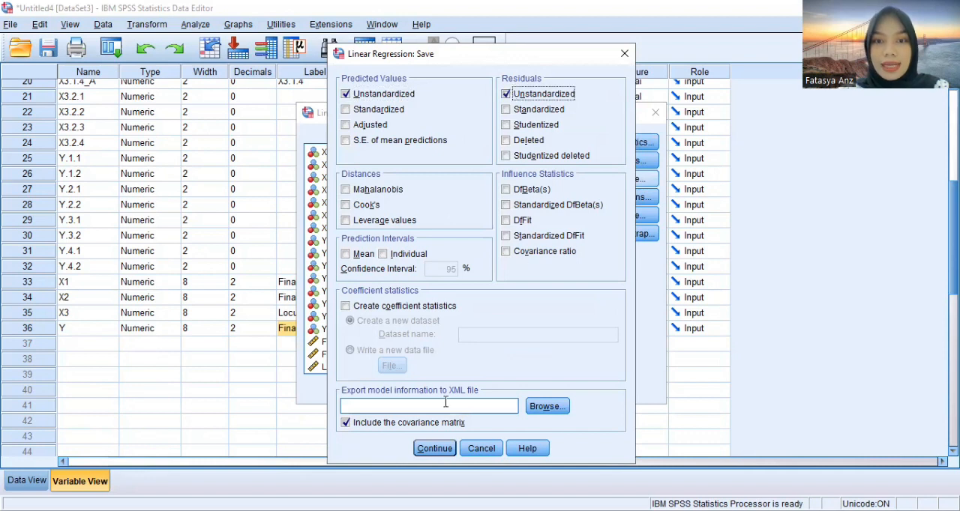
pyautogui.click(439, 450)
pyautogui.click(409, 390)
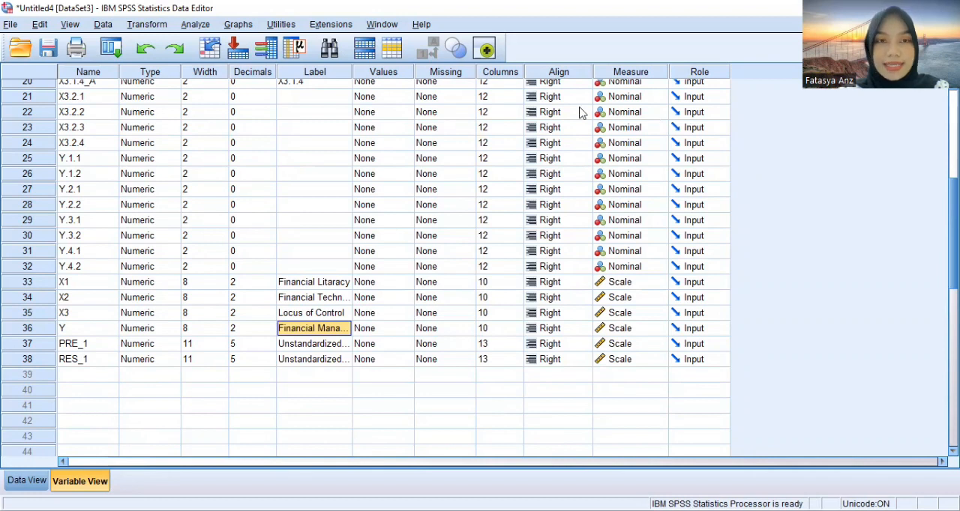
# Rerun the linear regression with only the unstandardized residuals saved, turning off the unstandardized predicted values
pyautogui.click(189, 25)
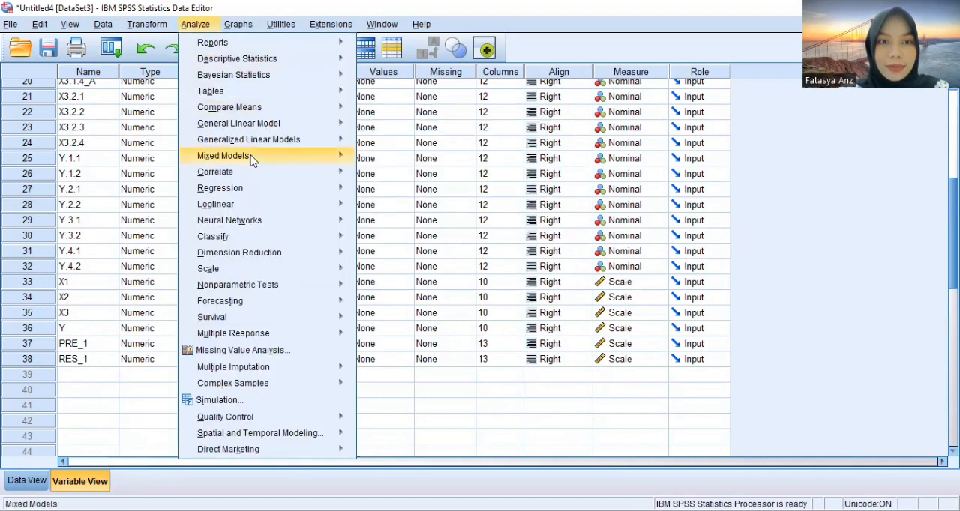
pyautogui.moveTo(289, 191)
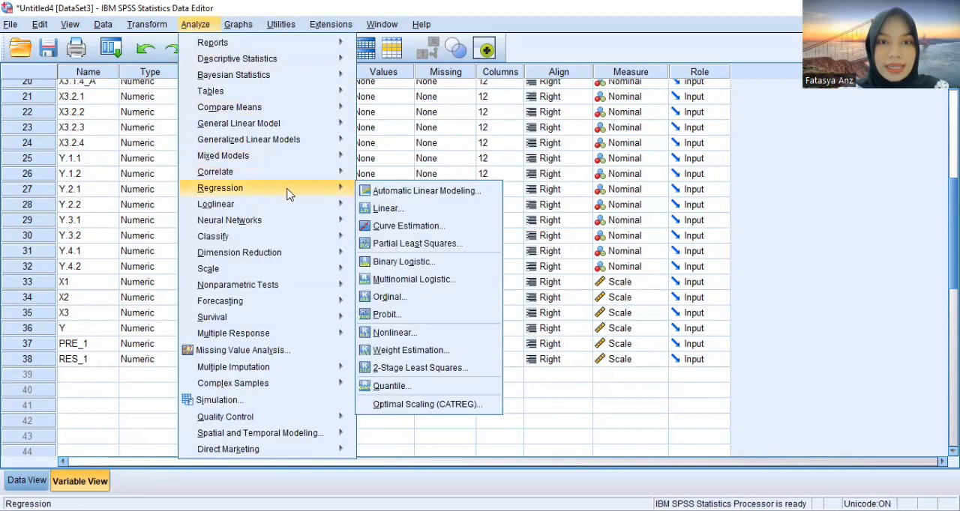
pyautogui.click(377, 210)
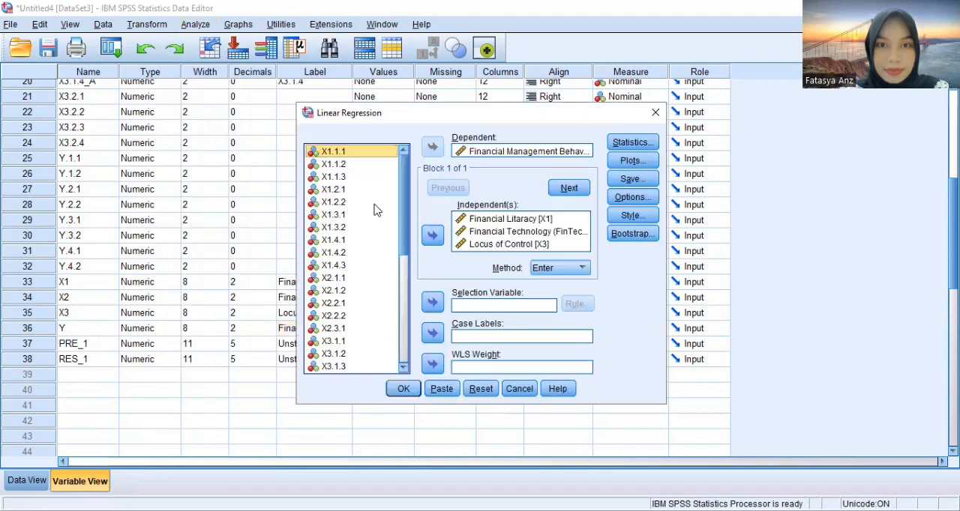
pyautogui.click(644, 184)
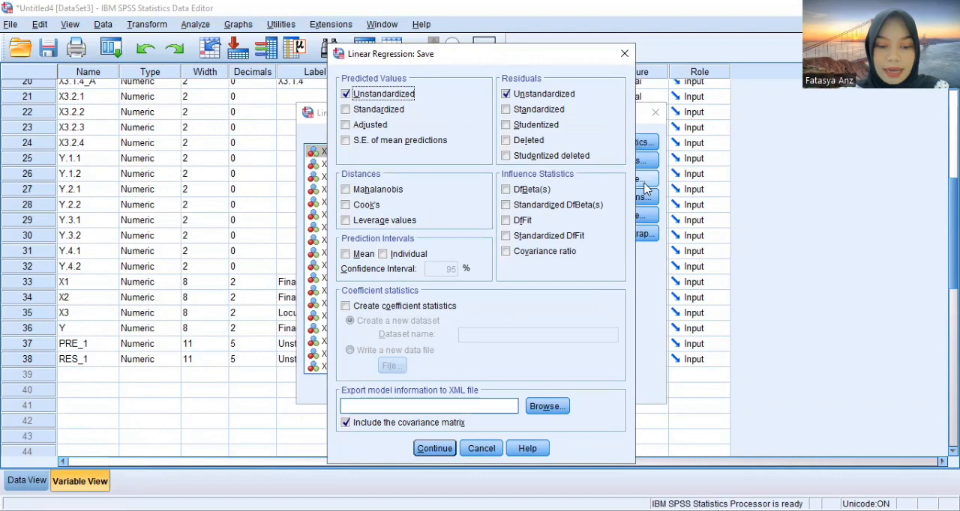
pyautogui.click(411, 96)
pyautogui.click(436, 449)
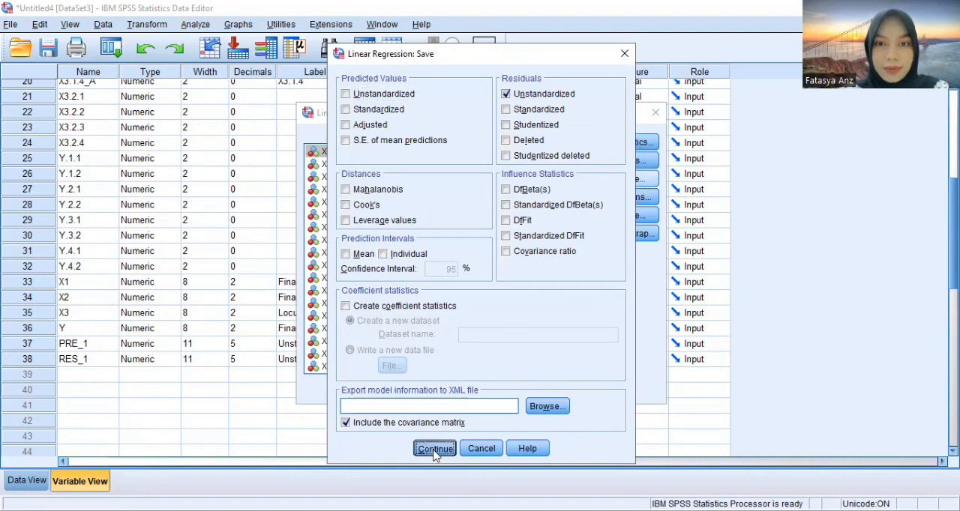
pyautogui.click(404, 394)
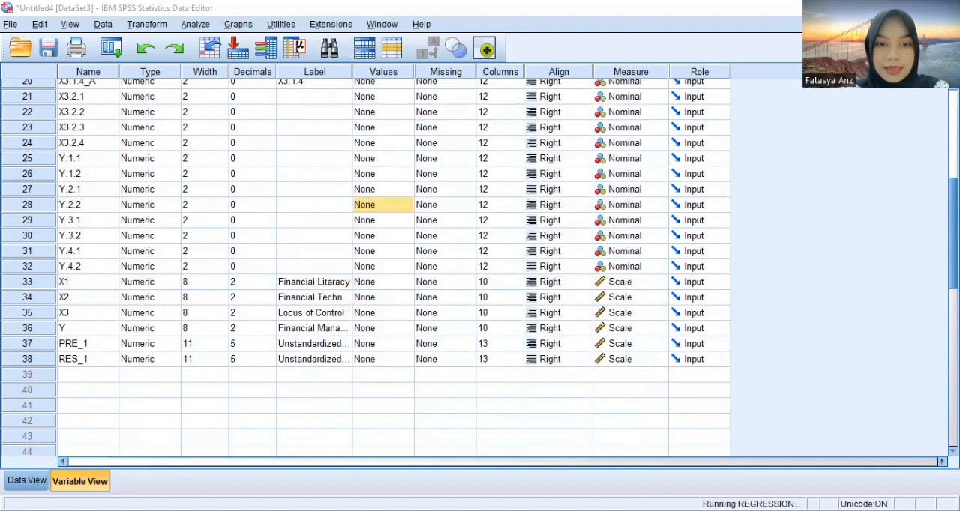
# Begin a new variable computation with target variable Abs_RES and clear the old SUM expression
pyautogui.click(137, 26)
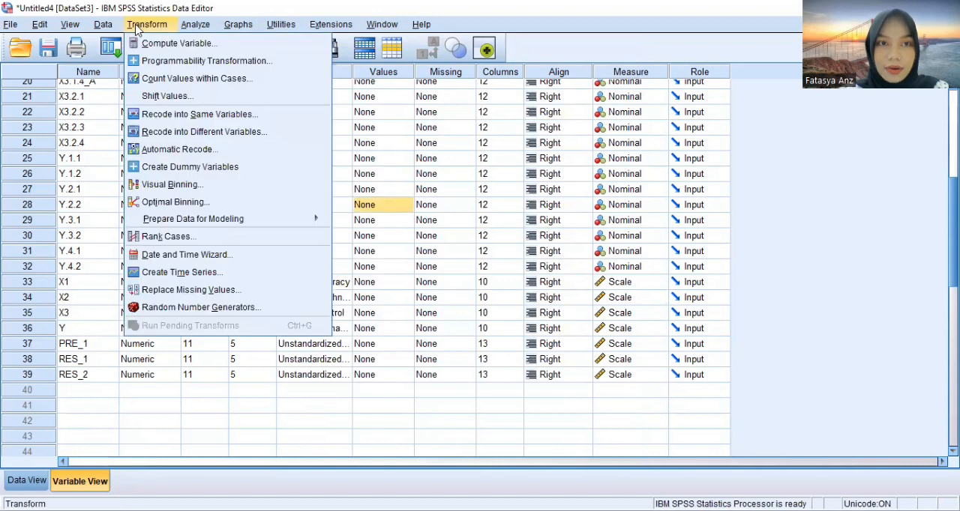
pyautogui.click(177, 44)
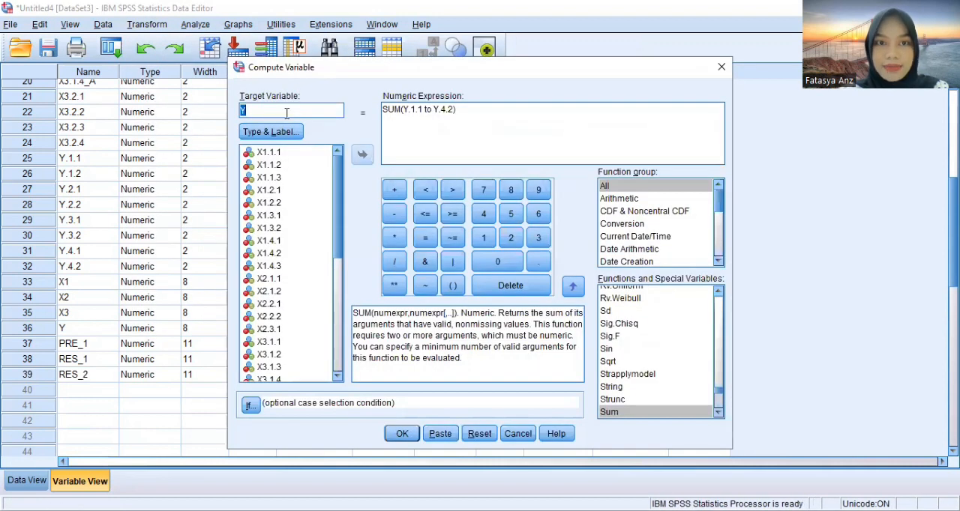
pyautogui.write('Abs_RES')
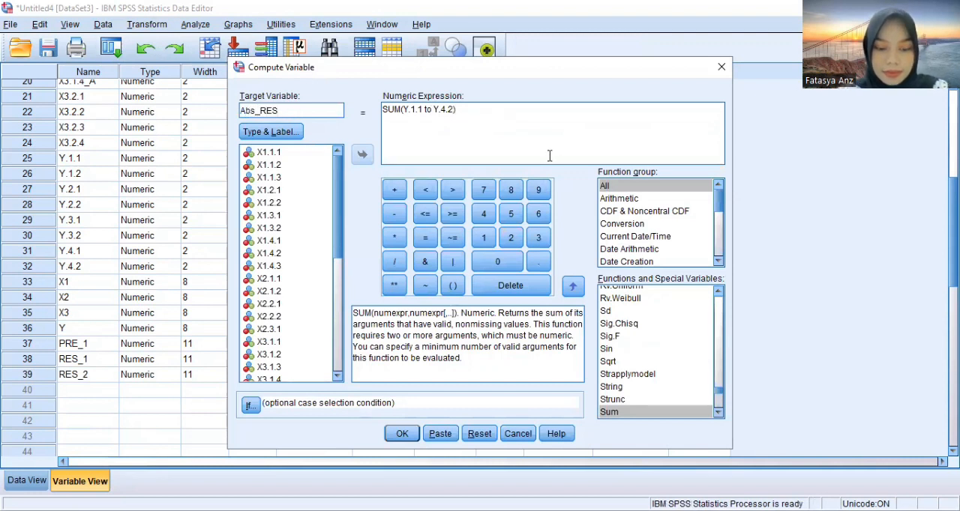
pyautogui.moveTo(466, 111); pyautogui.dragTo(366, 113)
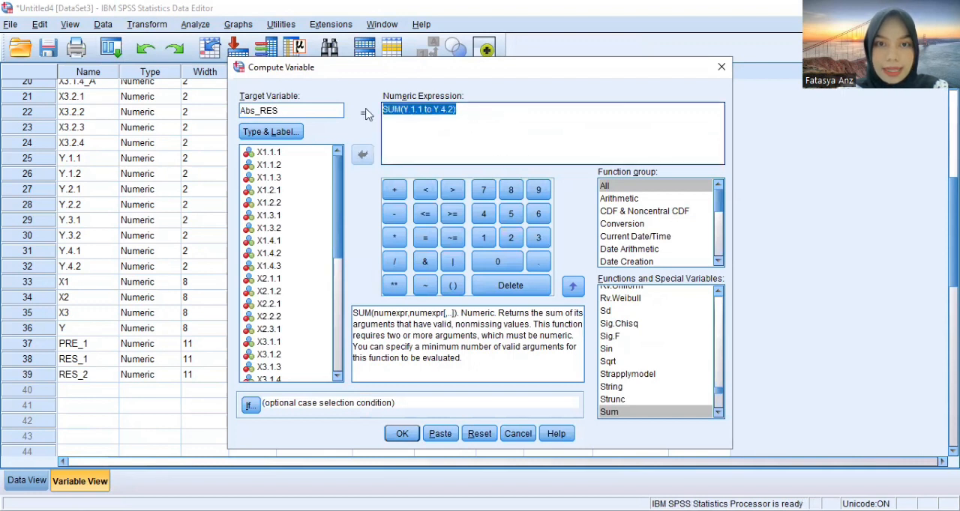
pyautogui.press('BackSpace')
# Insert the Abs function from the All function group into the empty numeric expression for Abs_RES
pyautogui.click(617, 185)
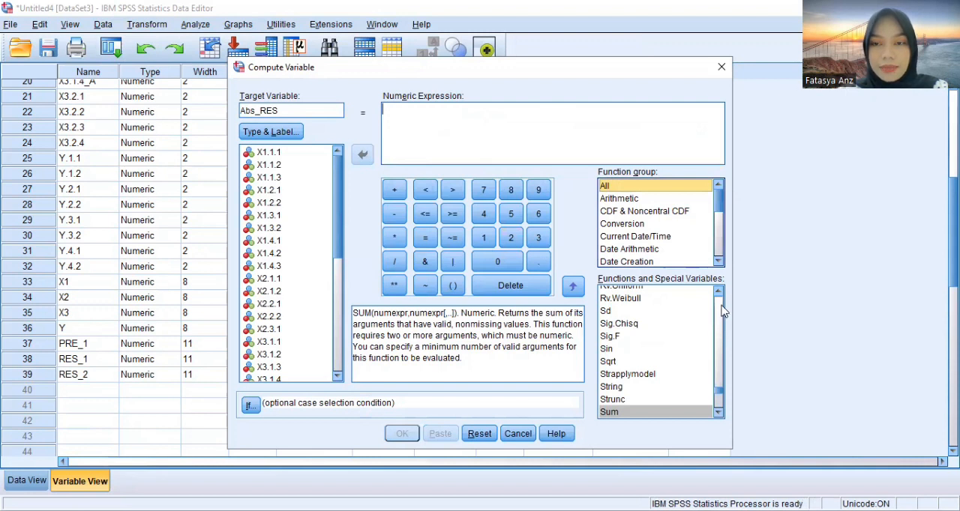
pyautogui.moveTo(720, 393); pyautogui.dragTo(716, 294)
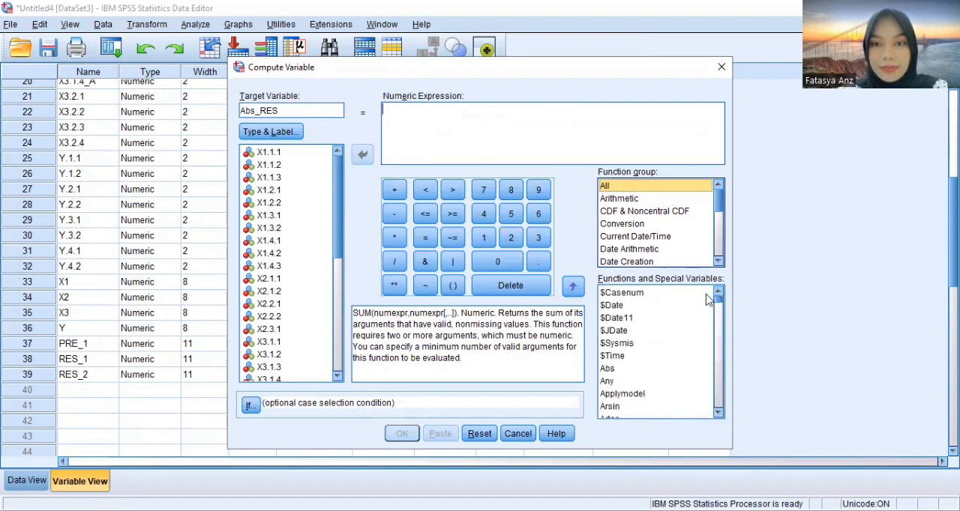
pyautogui.click(607, 368)
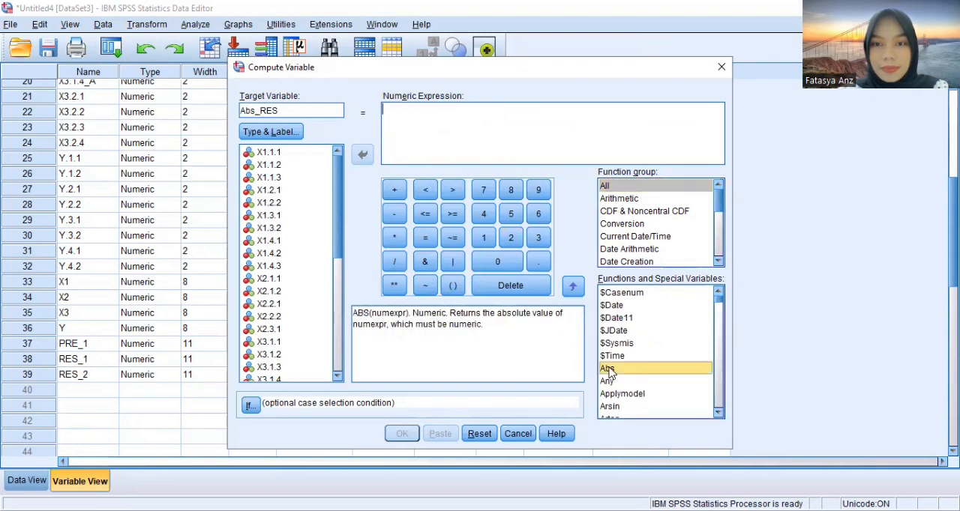
pyautogui.click(572, 286)
pyautogui.press('Delete')
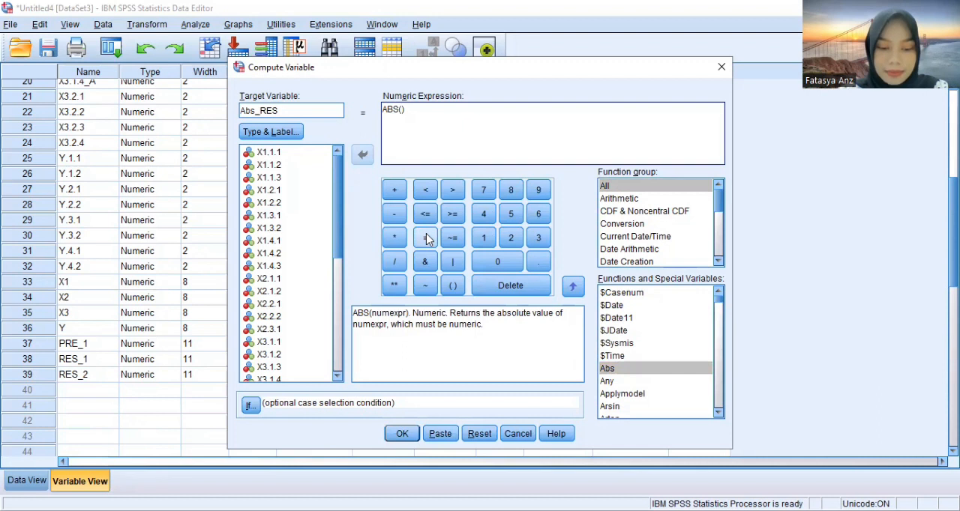
# Fill the ABS argument with the unstandardized residual RES_1 and compute the Abs_RES variable
pyautogui.scroll(-1, 341, 244)
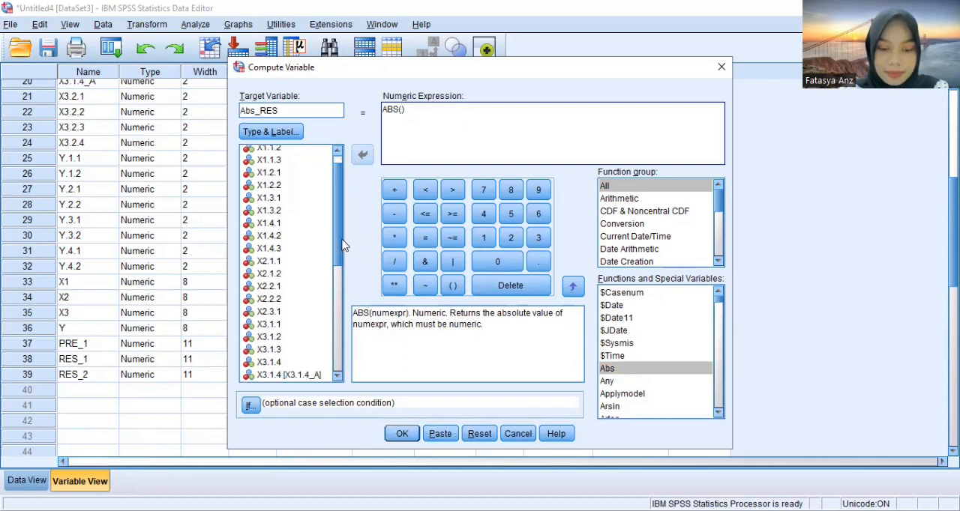
pyautogui.moveTo(341, 245); pyautogui.dragTo(340, 361)
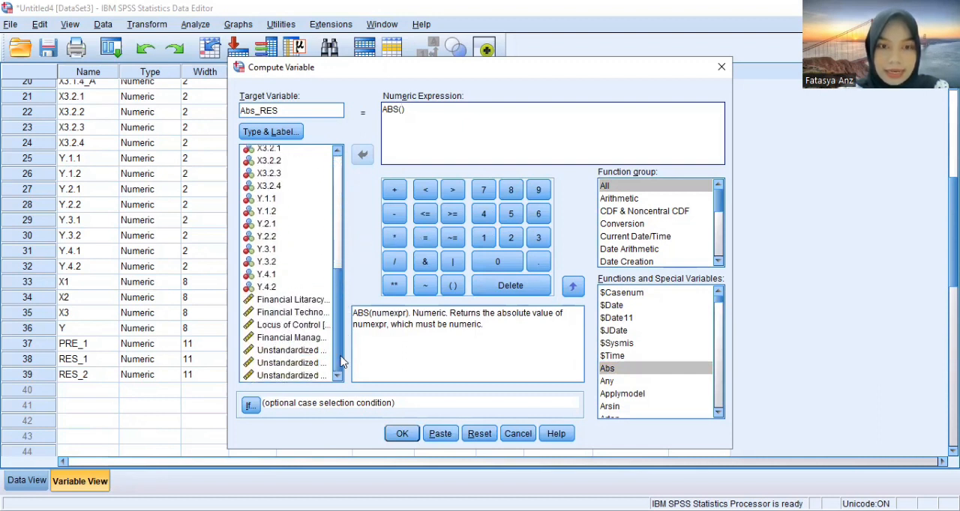
pyautogui.click(294, 364)
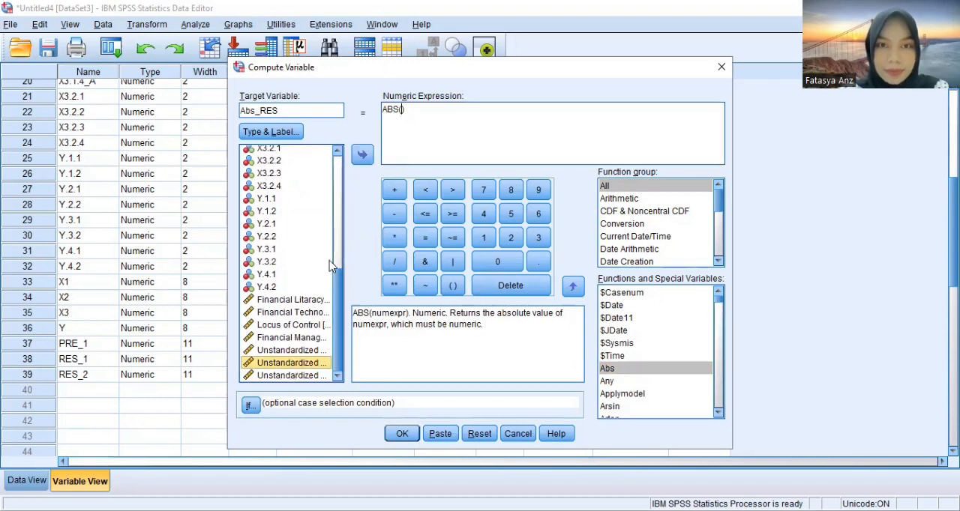
pyautogui.click(362, 156)
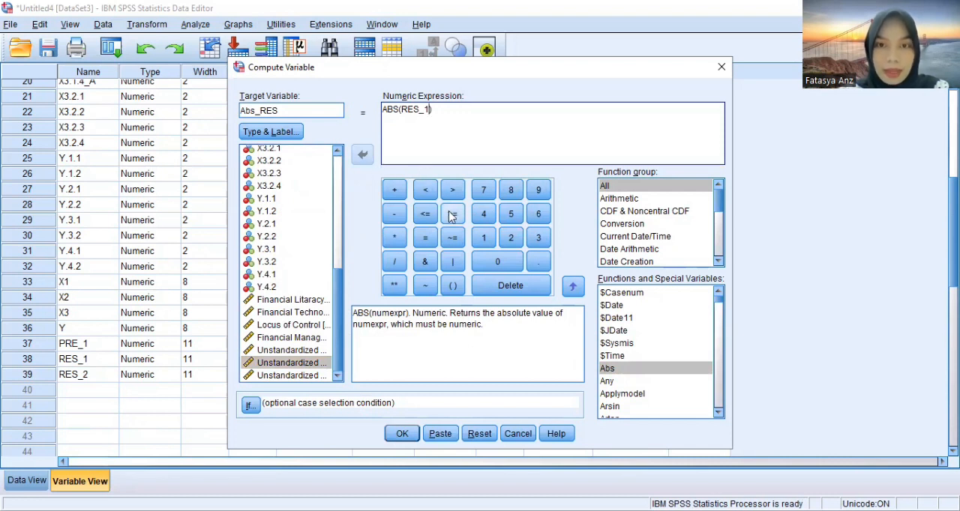
pyautogui.click(402, 435)
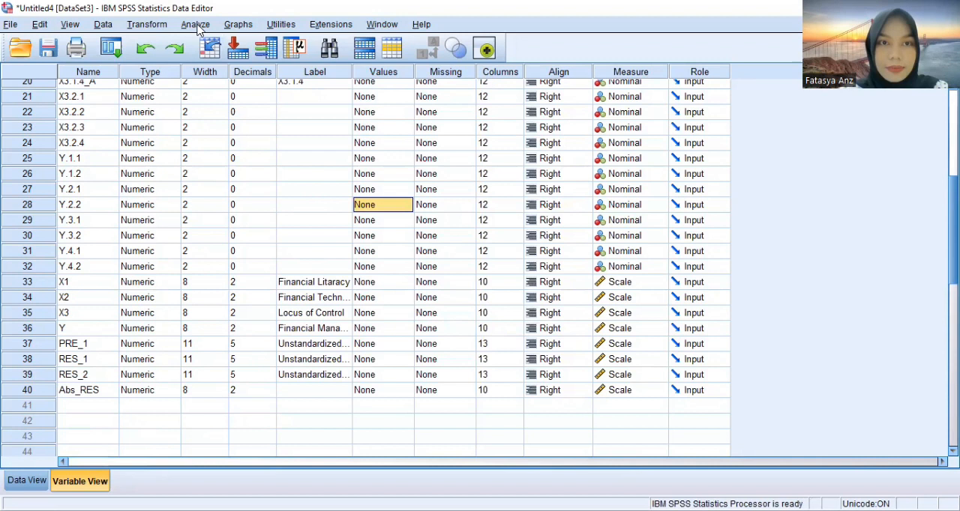
# Set up a linear regression with Abs_RES replacing Financial Management Behaviour as the dependent variable
pyautogui.click(196, 25)
pyautogui.moveTo(289, 198)
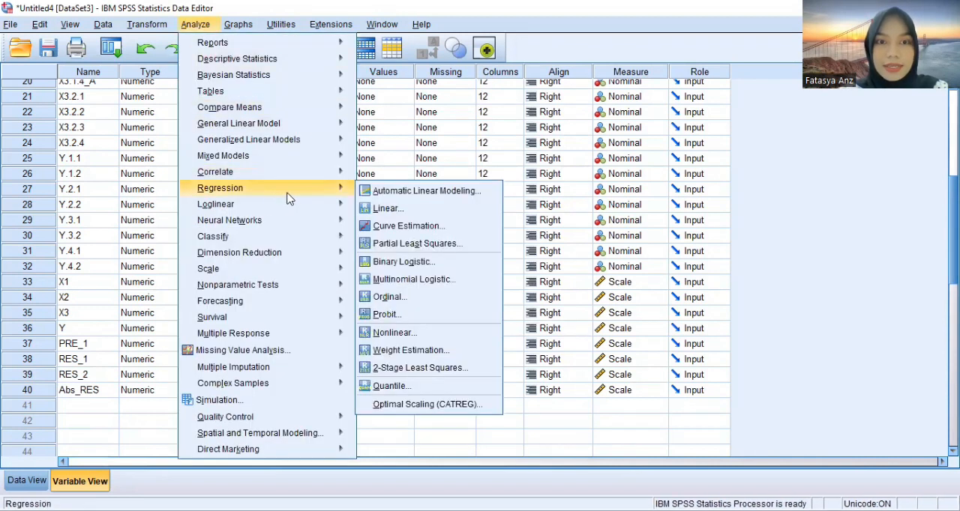
pyautogui.click(387, 208)
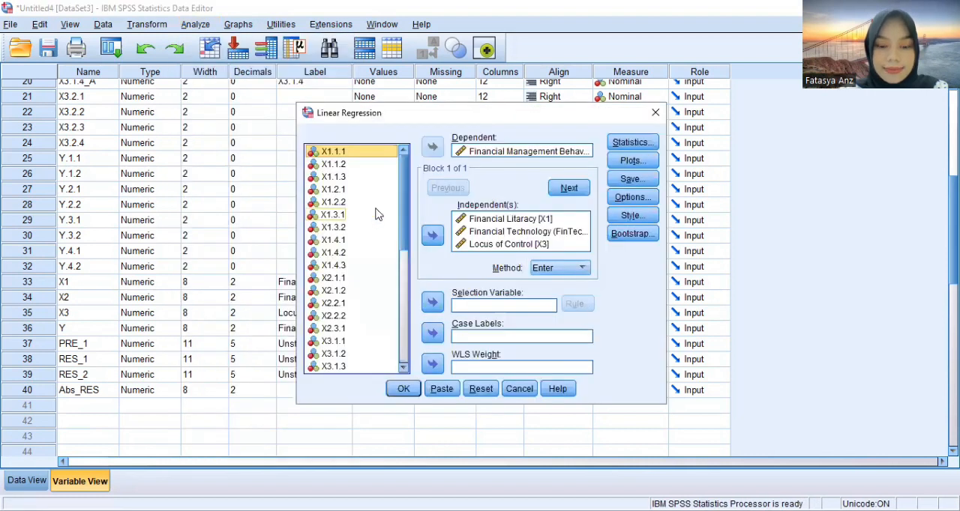
pyautogui.click(529, 151)
pyautogui.click(428, 152)
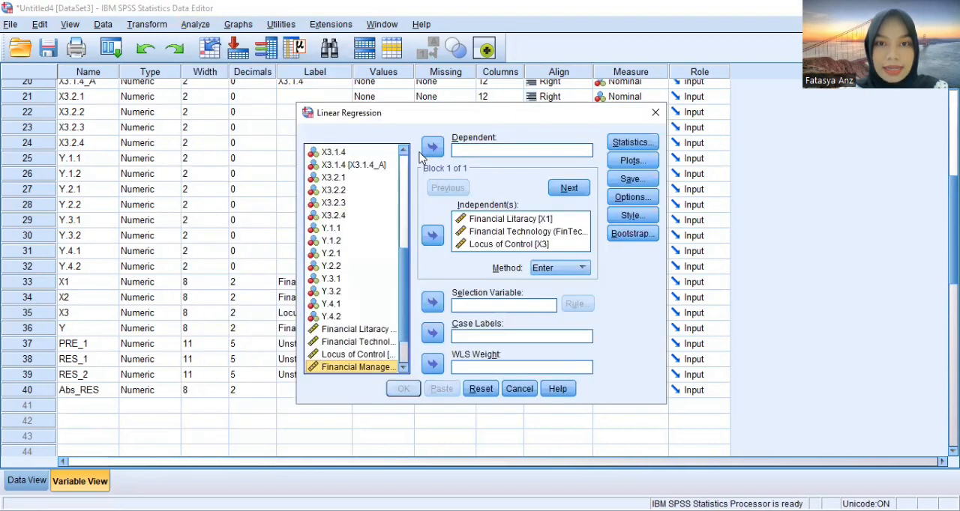
pyautogui.click(406, 187)
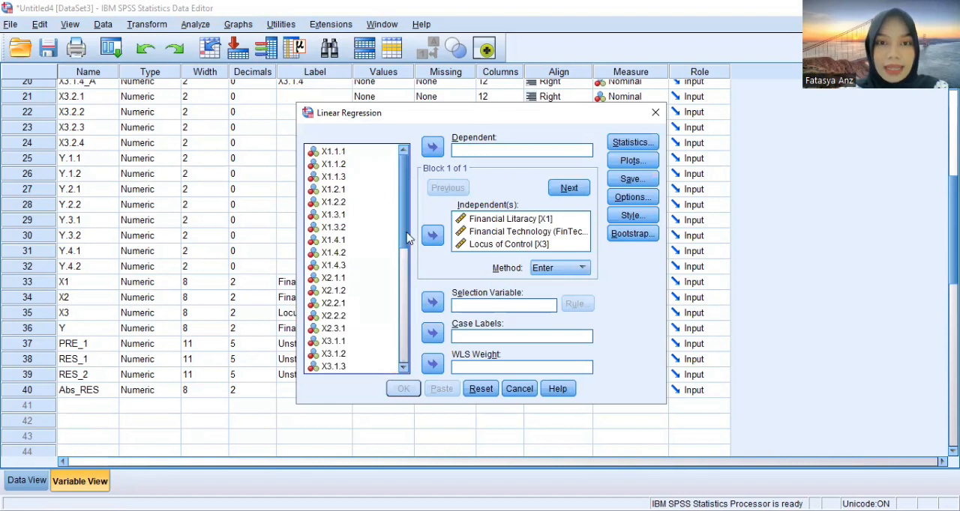
pyautogui.moveTo(405, 198); pyautogui.dragTo(406, 411)
pyautogui.click(352, 367)
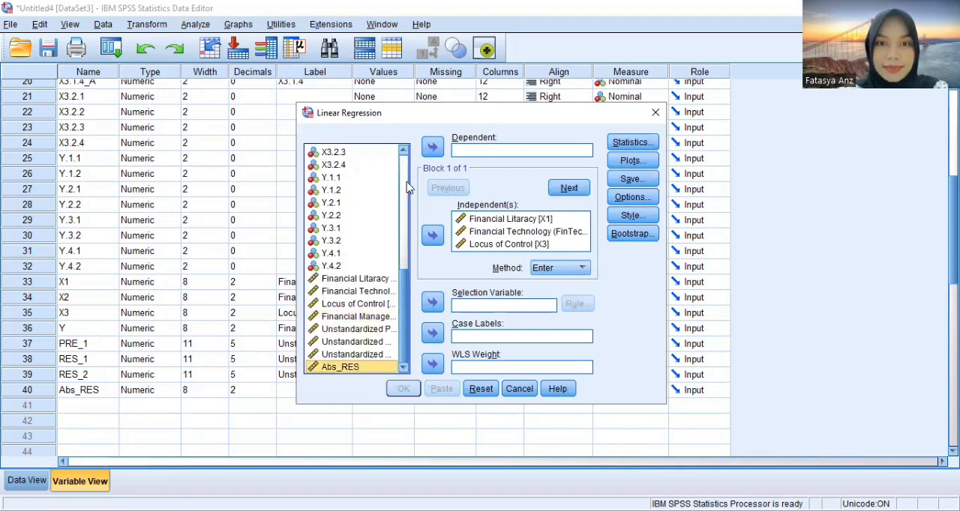
pyautogui.click(434, 149)
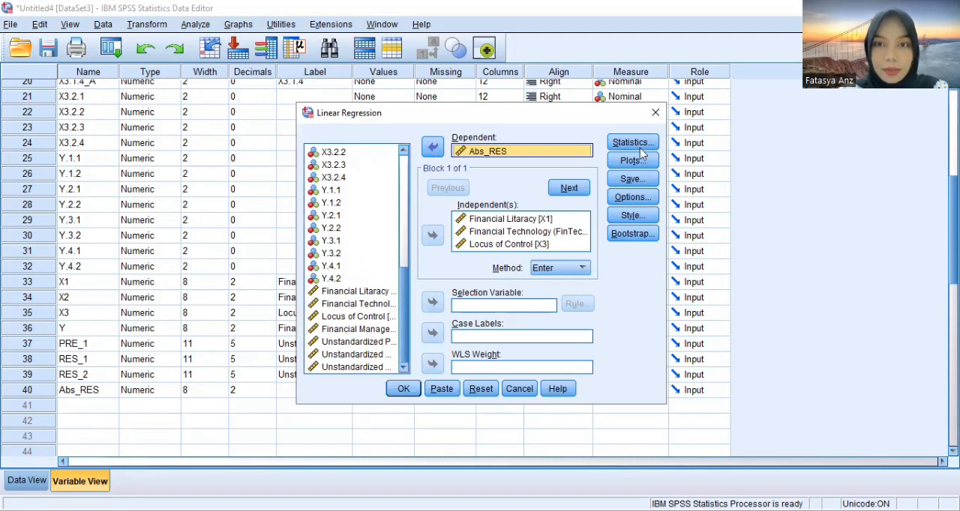
# Turn off saving of the unstandardized residuals and run the regression on Abs_RES
pyautogui.click(633, 180)
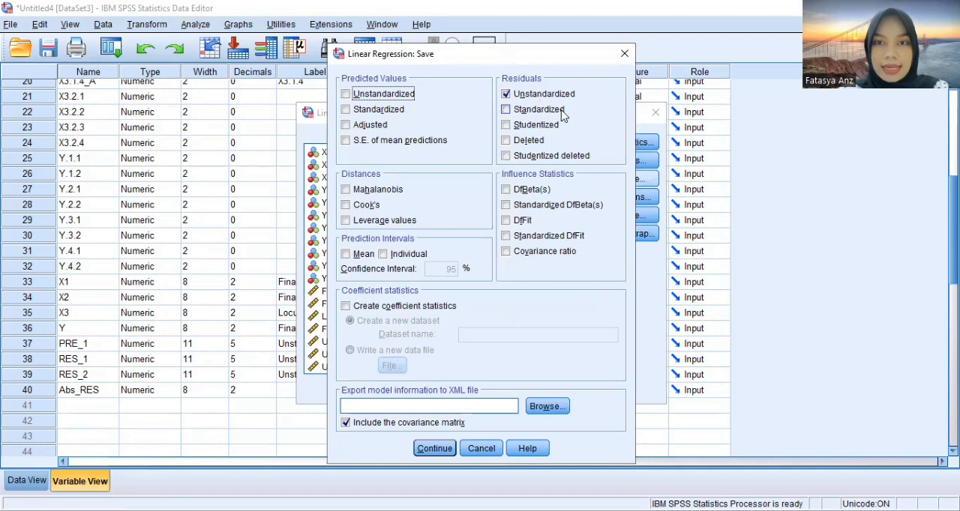
pyautogui.click(534, 96)
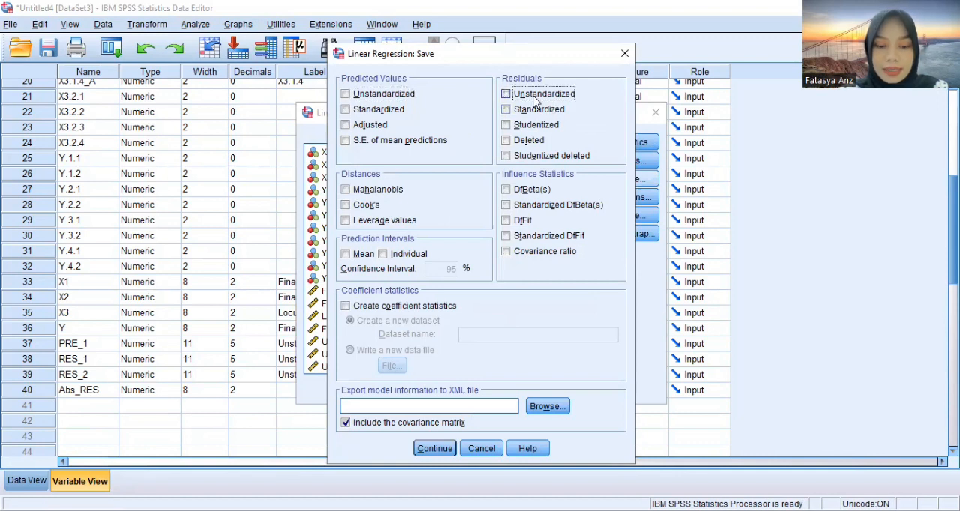
pyautogui.click(436, 450)
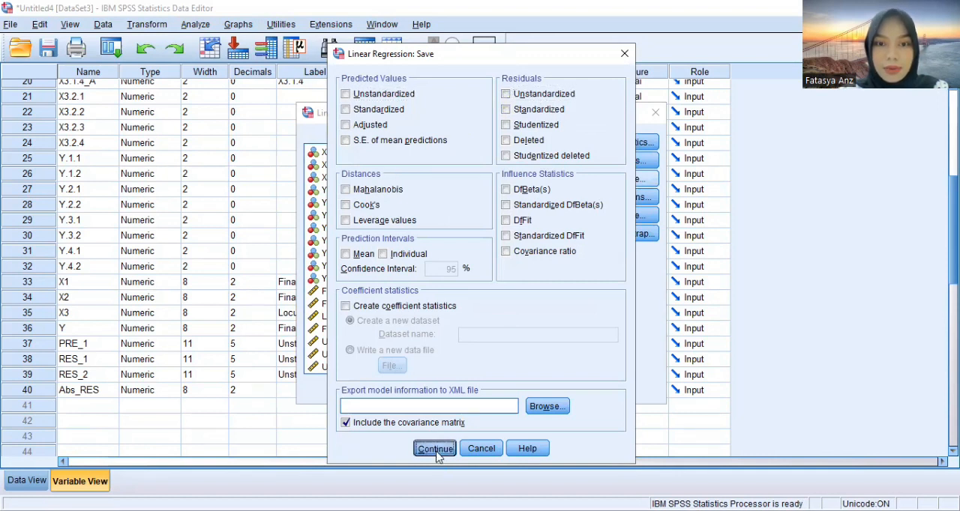
pyautogui.click(399, 396)
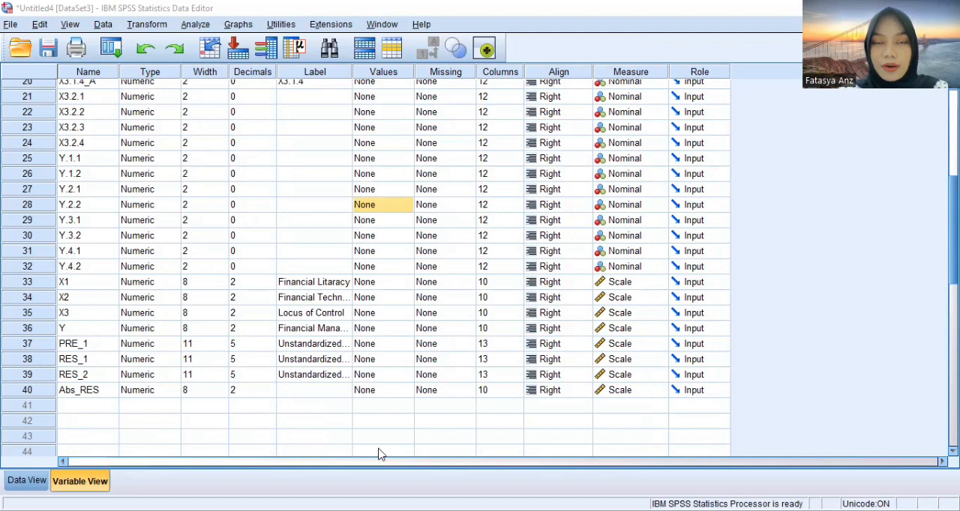
# Rerun the Abs_RES linear regression with the unstandardized residuals saved as a variable
pyautogui.click(189, 25)
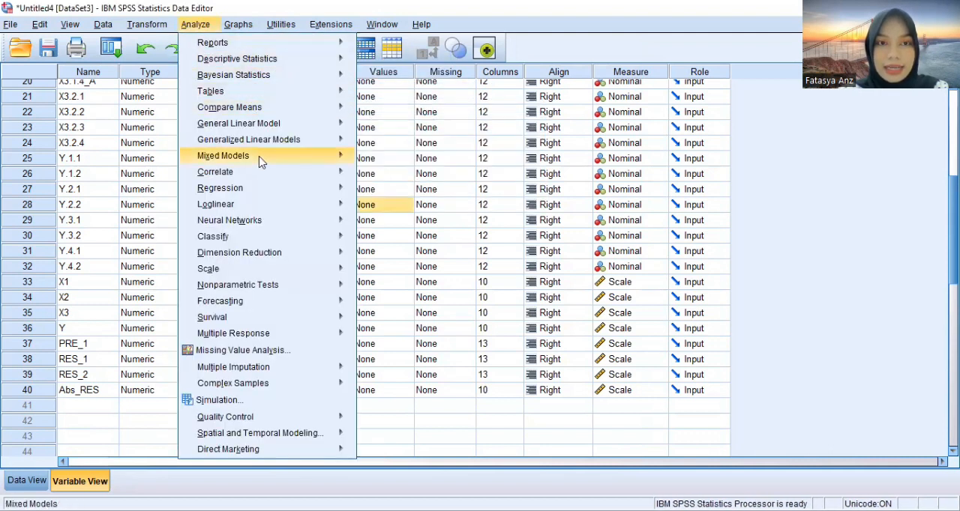
pyautogui.moveTo(269, 193)
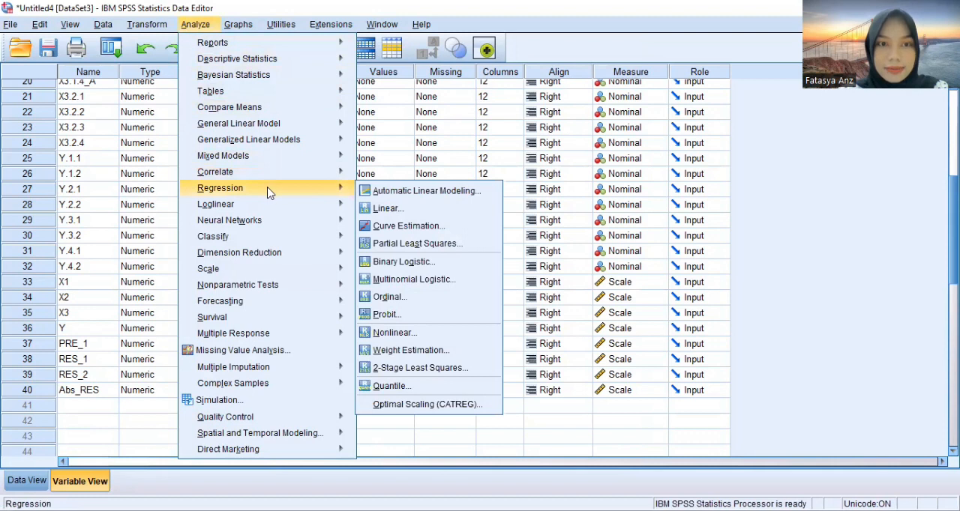
pyautogui.click(384, 209)
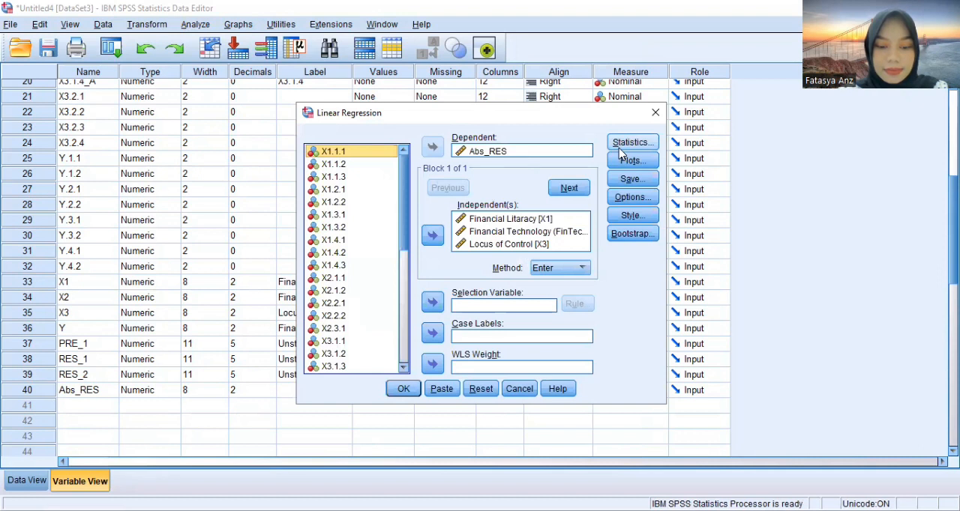
pyautogui.click(634, 179)
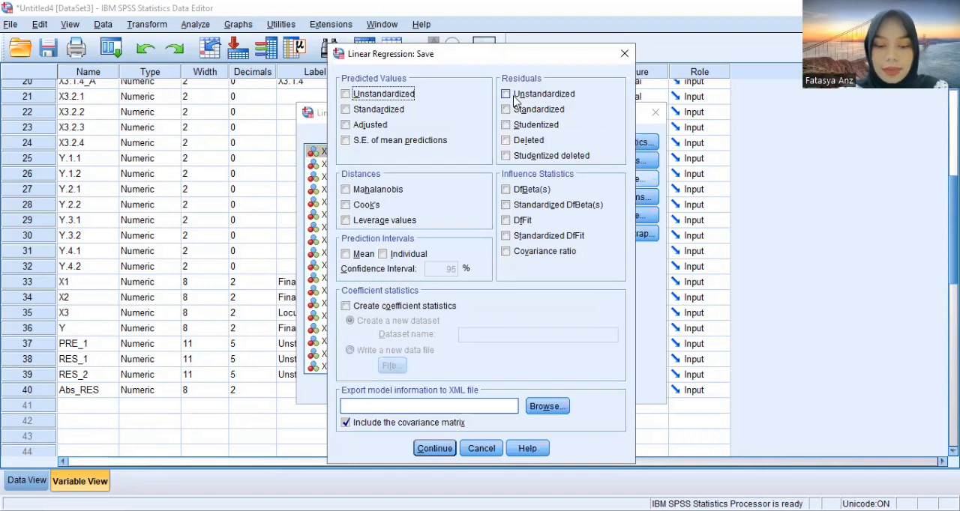
pyautogui.click(507, 95)
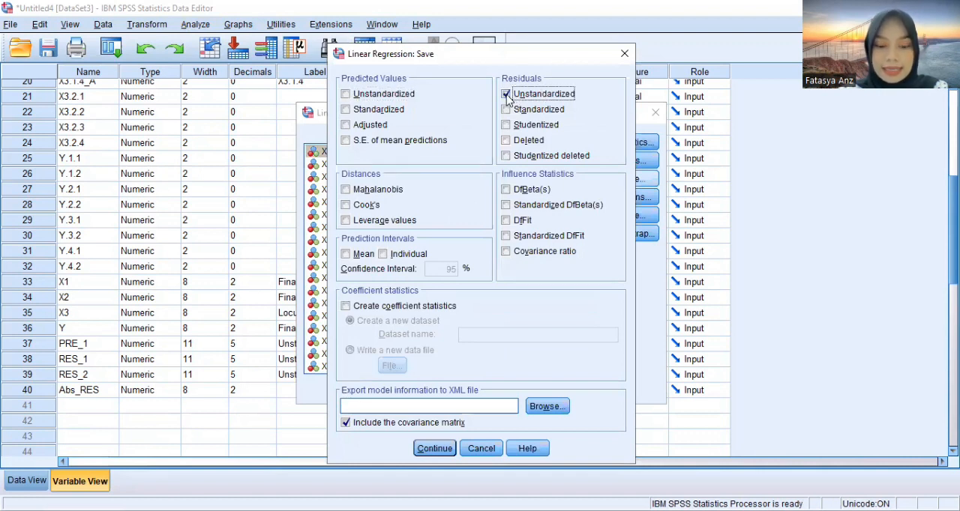
pyautogui.click(434, 448)
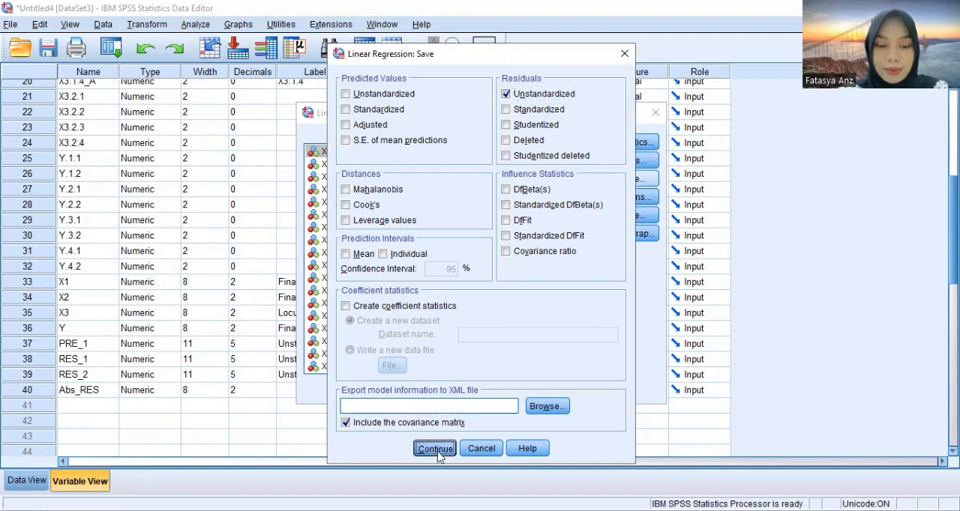
pyautogui.click(405, 389)
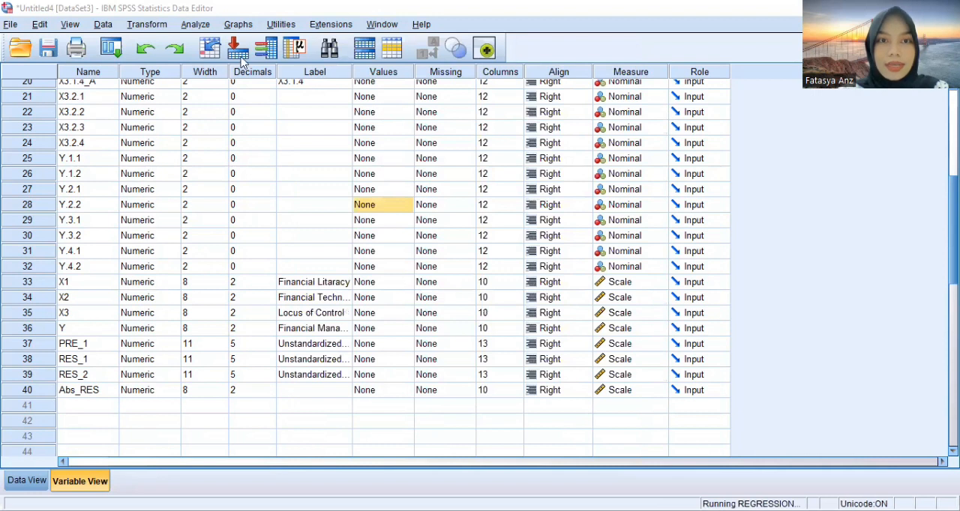
# Run a one-sample Kolmogorov-Smirnov test of the RES_3 unstandardized residuals against the normal distribution
pyautogui.click(203, 25)
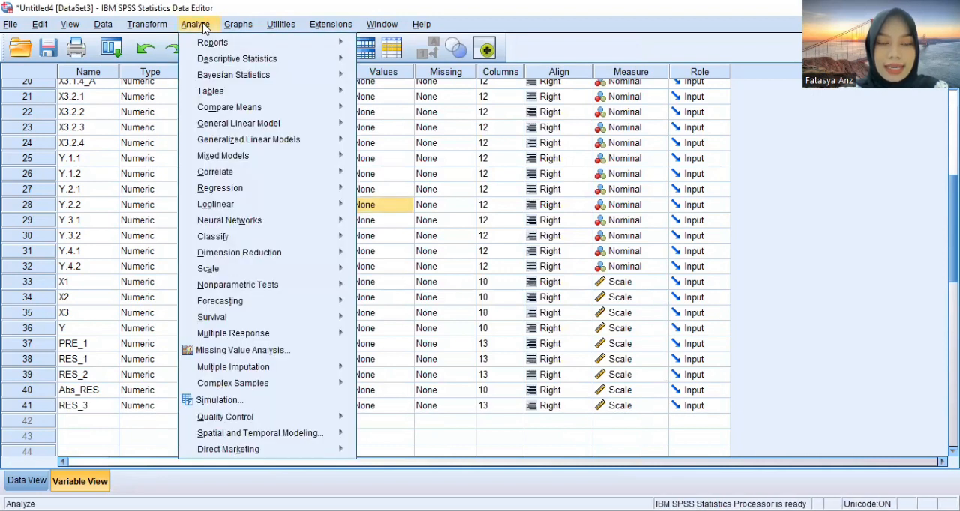
pyautogui.moveTo(320, 285)
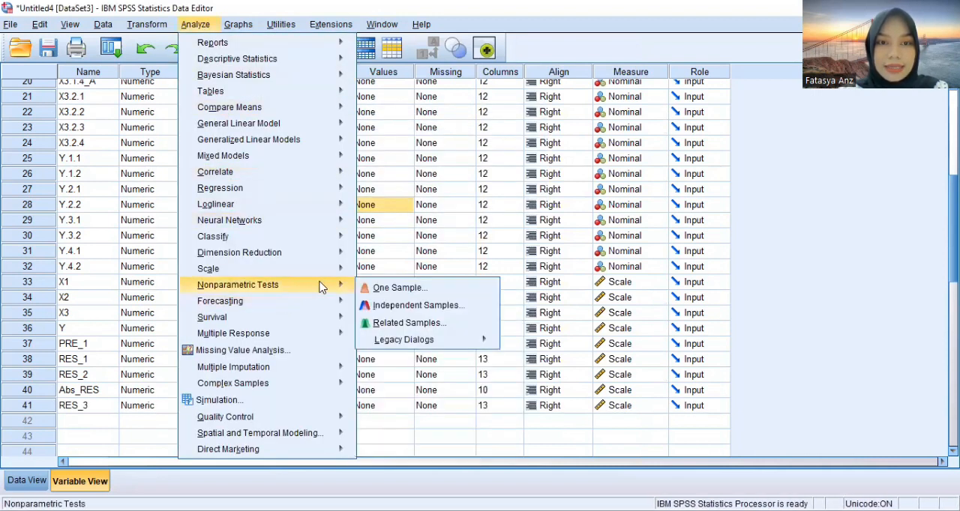
pyautogui.moveTo(394, 341)
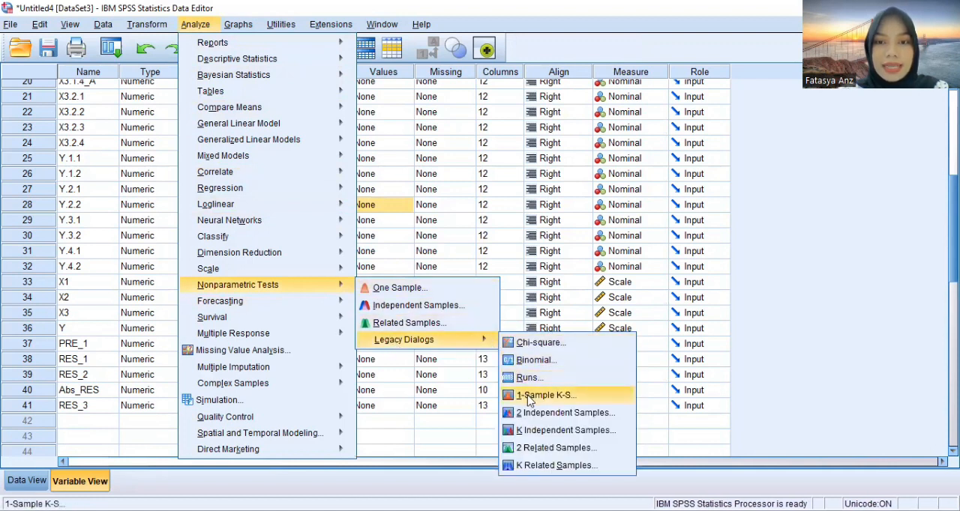
pyautogui.click(529, 397)
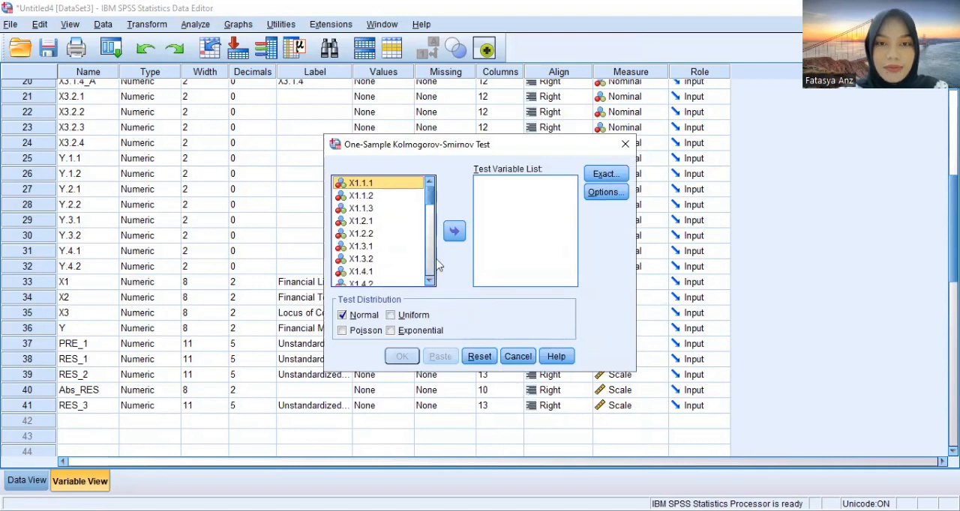
pyautogui.moveTo(429, 201); pyautogui.dragTo(431, 279)
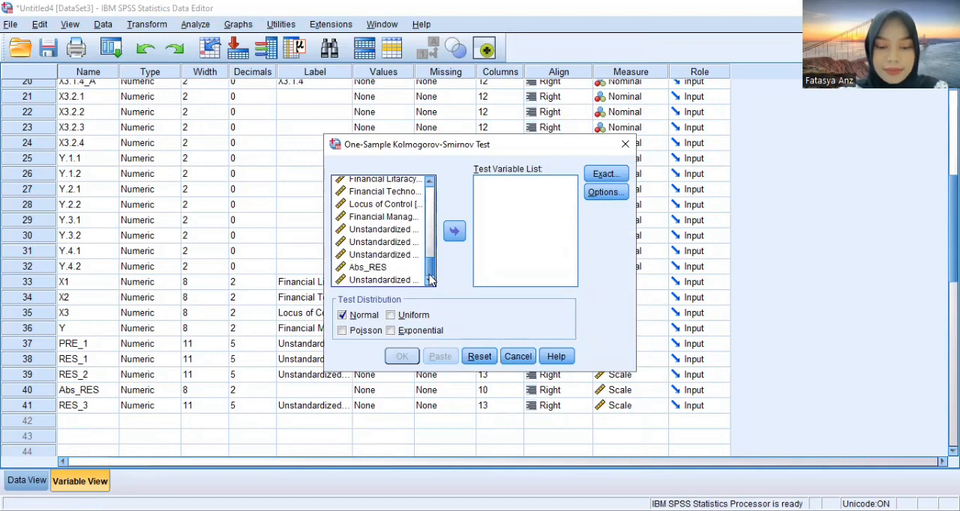
pyautogui.click(409, 280)
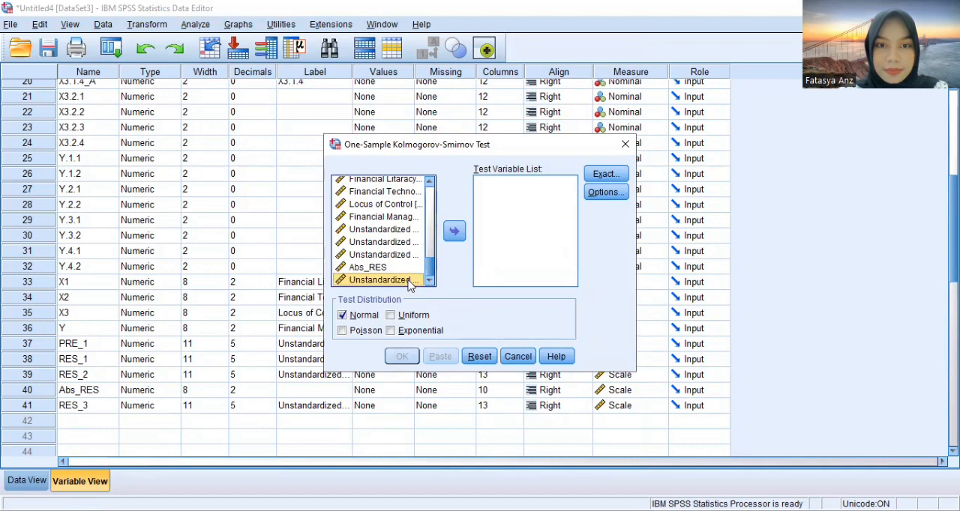
pyautogui.click(461, 233)
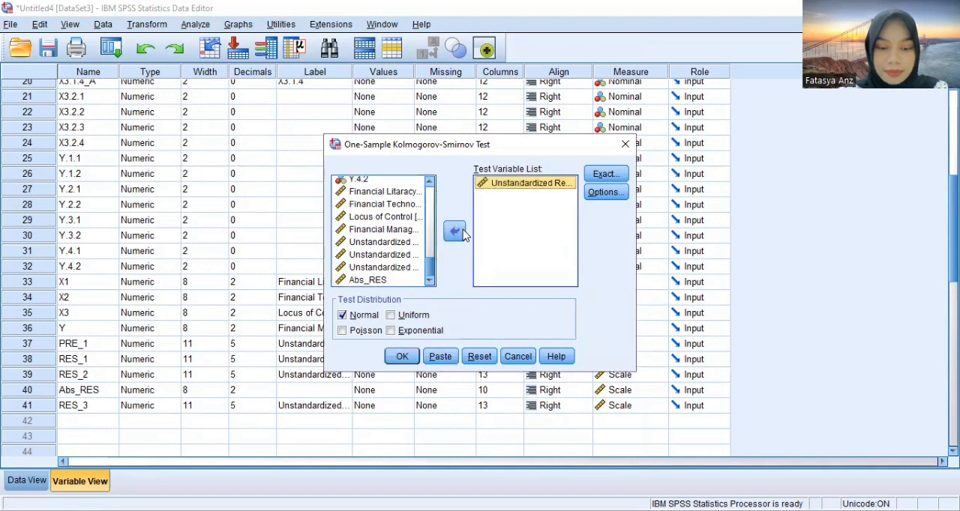
pyautogui.click(358, 317)
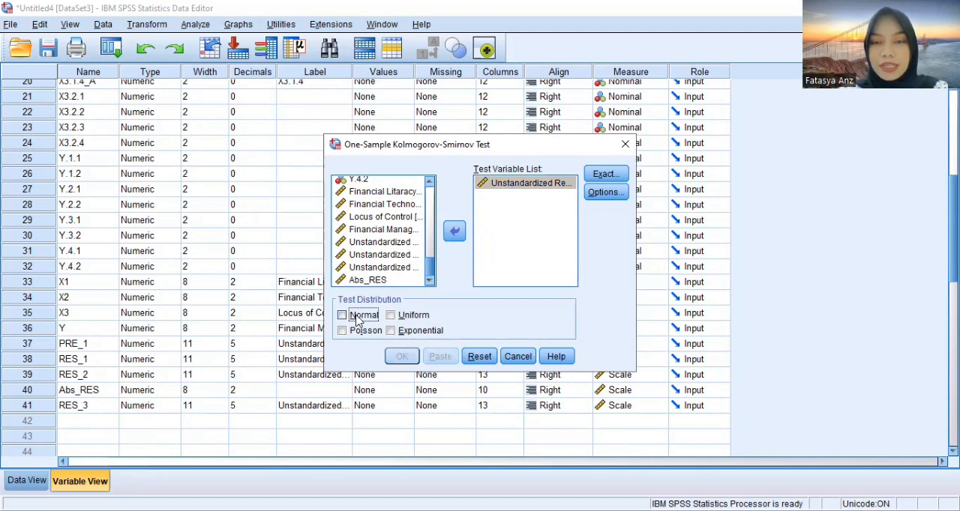
pyautogui.click(358, 317)
pyautogui.click(401, 357)
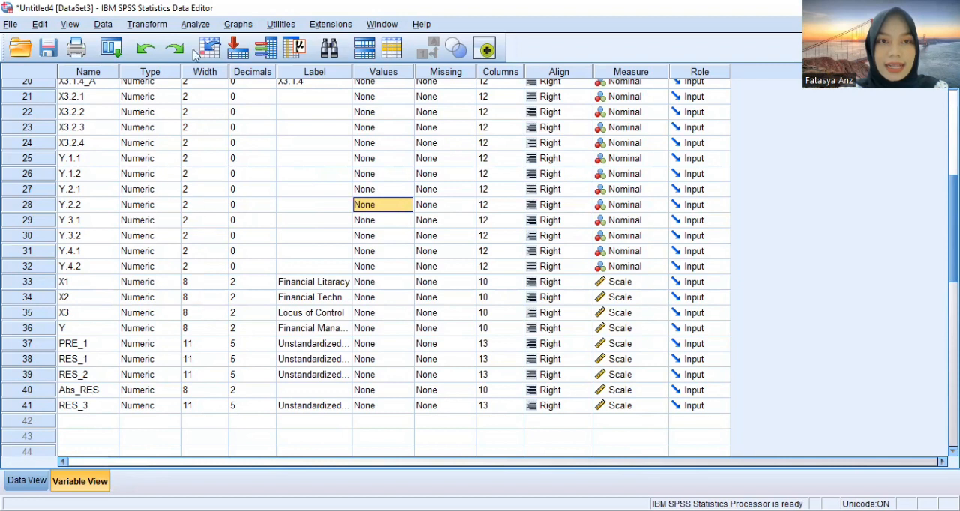
# Start a reliability analysis with X1.1.1 through X1.4.3 as the scale items
pyautogui.click(196, 24)
pyautogui.moveTo(298, 258)
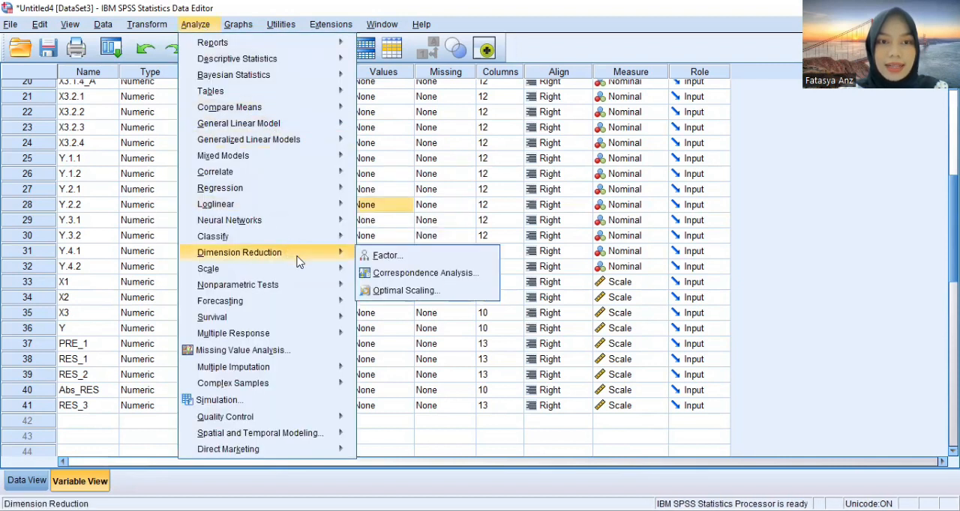
pyautogui.moveTo(327, 268)
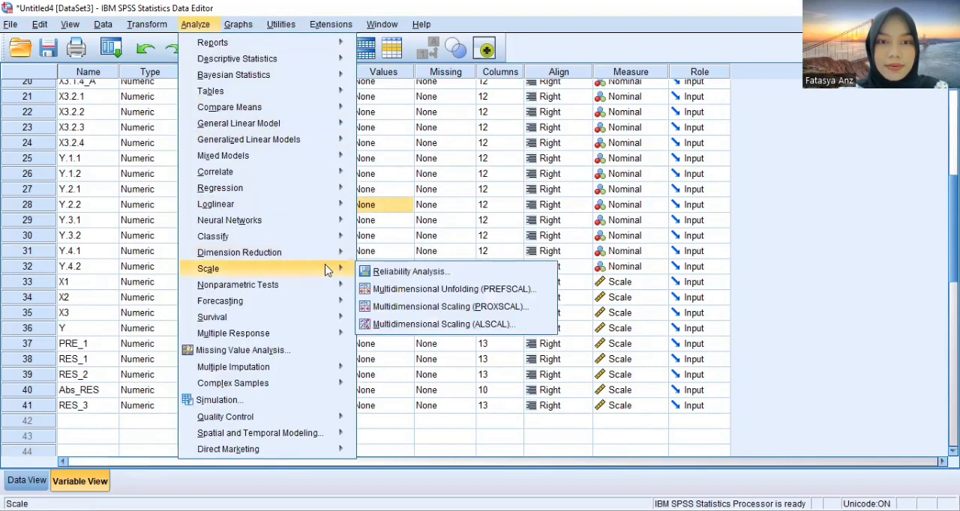
pyautogui.click(376, 276)
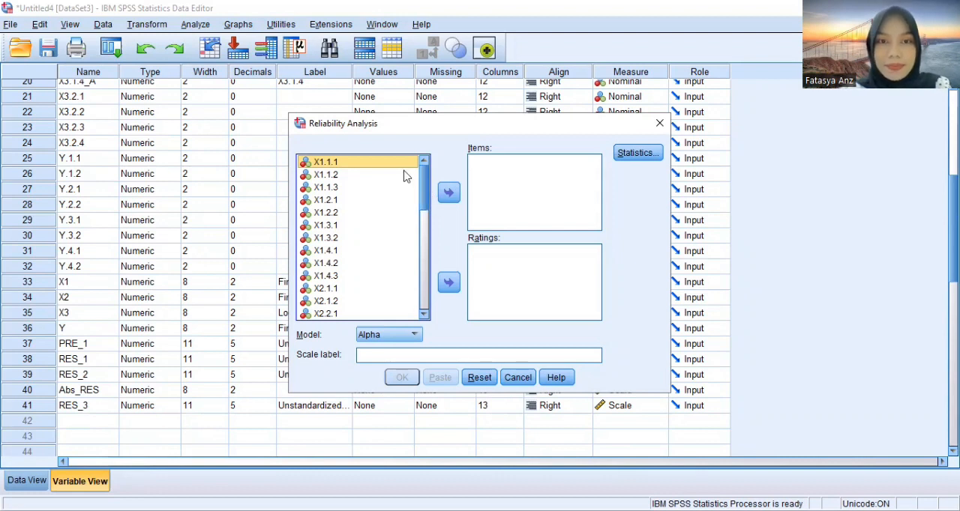
pyautogui.moveTo(390, 164); pyautogui.dragTo(343, 275)
pyautogui.click(449, 192)
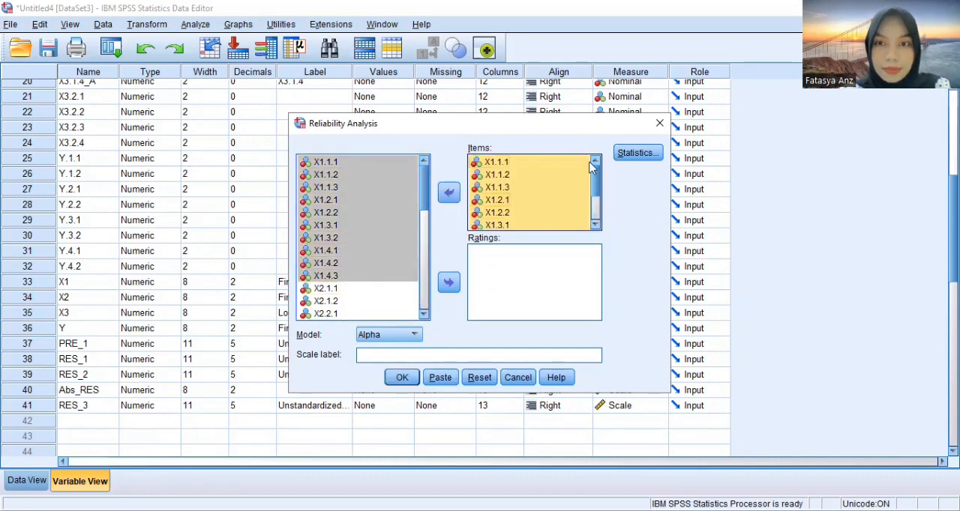
# Request item, scale and scale-if-item-deleted descriptives plus inter-item correlations for the reliability analysis
pyautogui.click(636, 152)
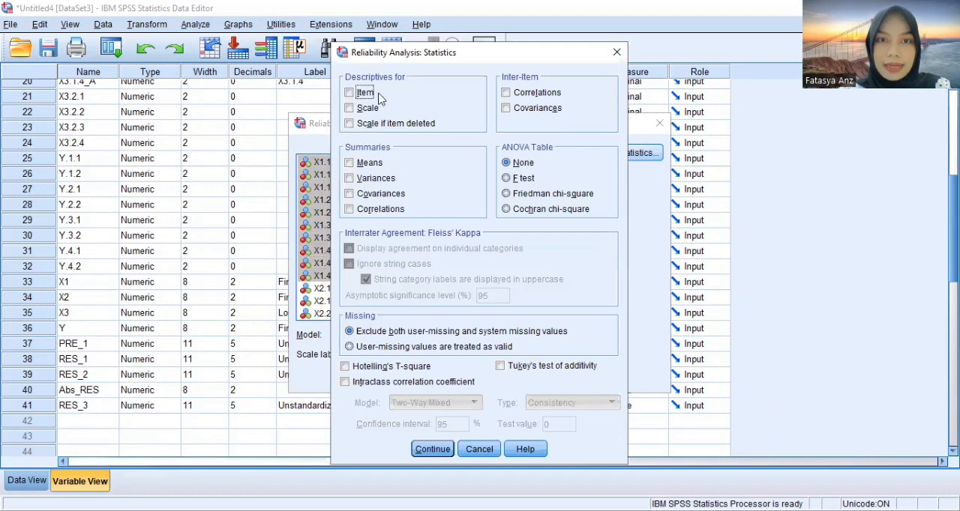
pyautogui.click(366, 93)
pyautogui.click(370, 110)
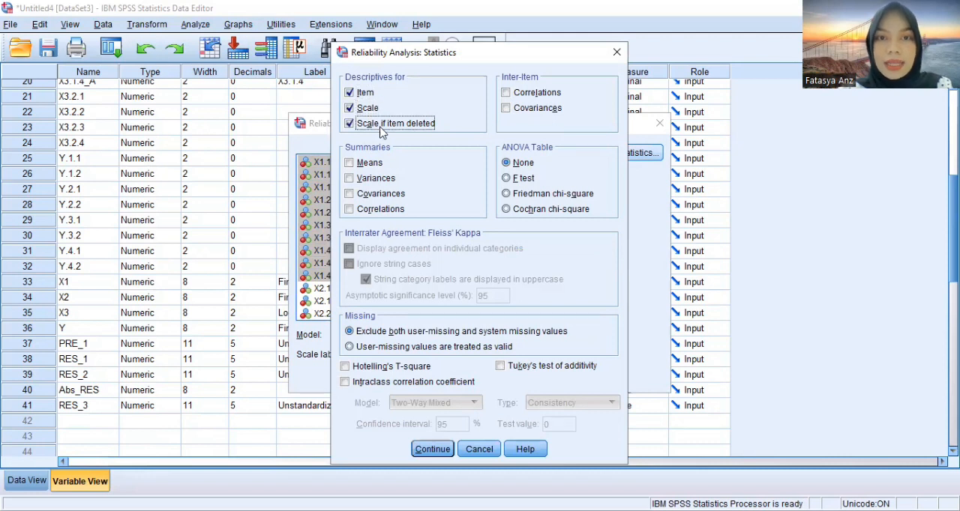
pyautogui.click(536, 94)
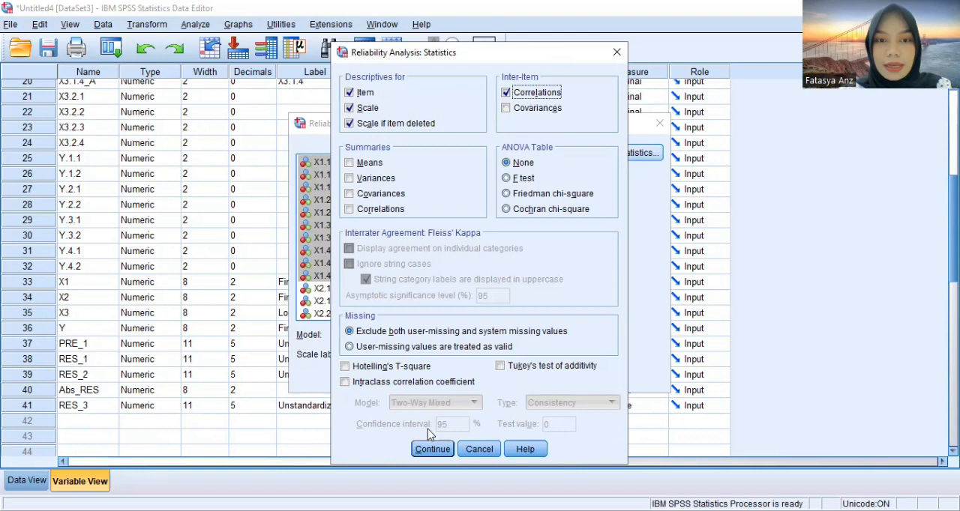
pyautogui.click(430, 450)
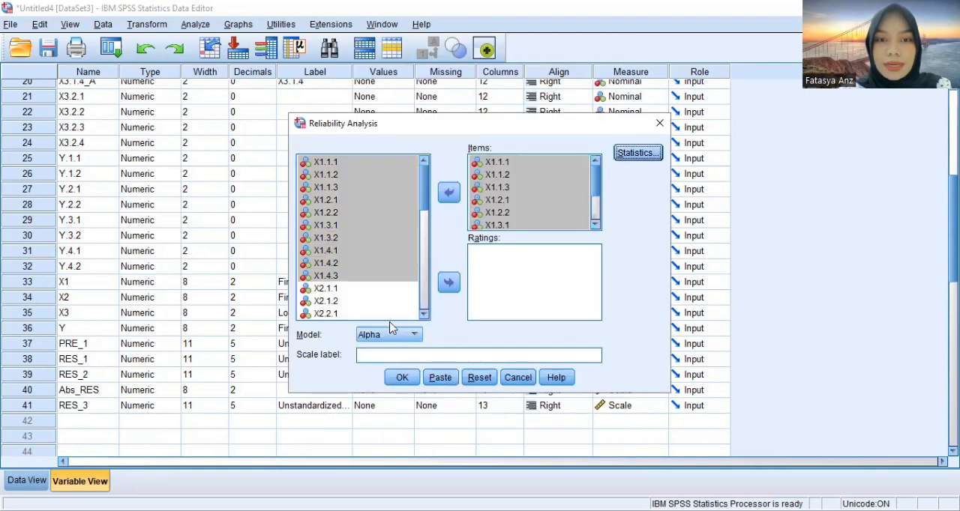
# Choose Alpha as the reliability model and run the analysis on the X1 items
pyautogui.click(412, 336)
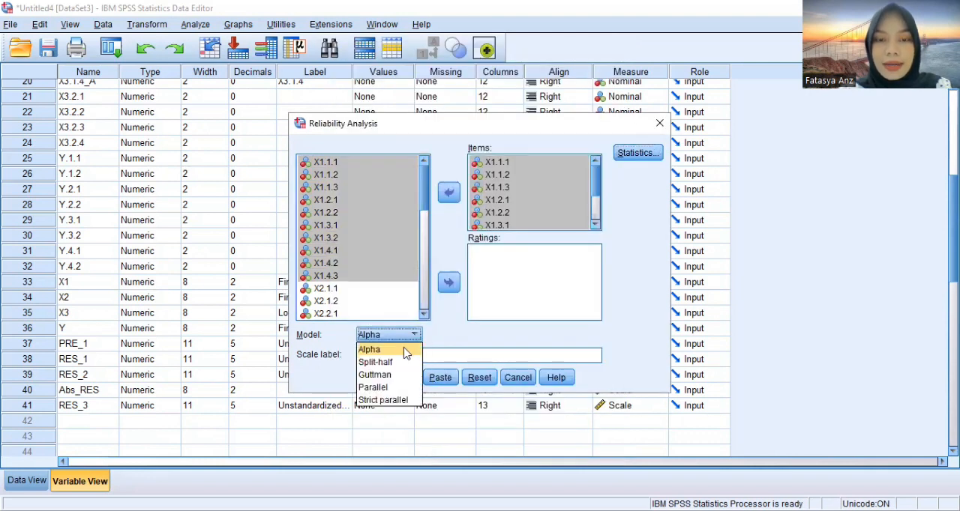
pyautogui.click(405, 350)
pyautogui.click(402, 379)
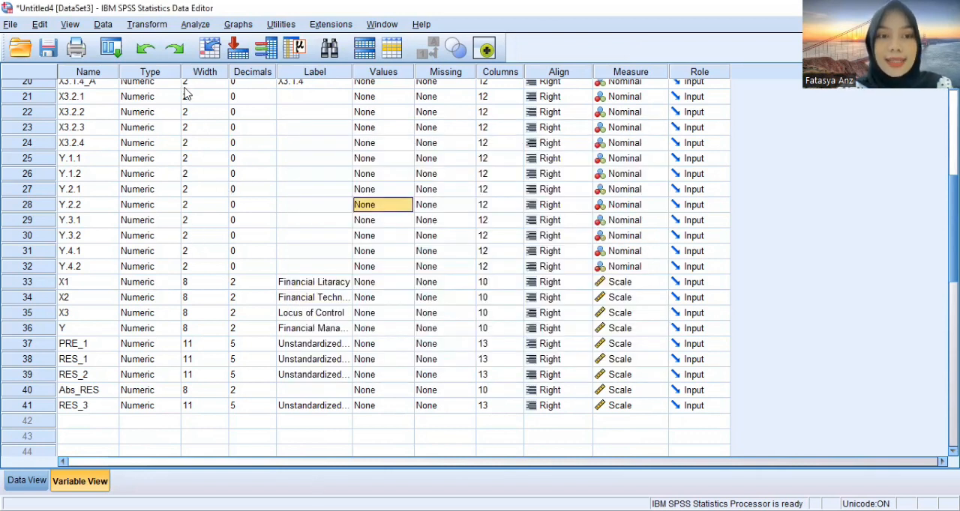
# Start another reliability analysis and remove all X1 questions from its items
pyautogui.click(194, 25)
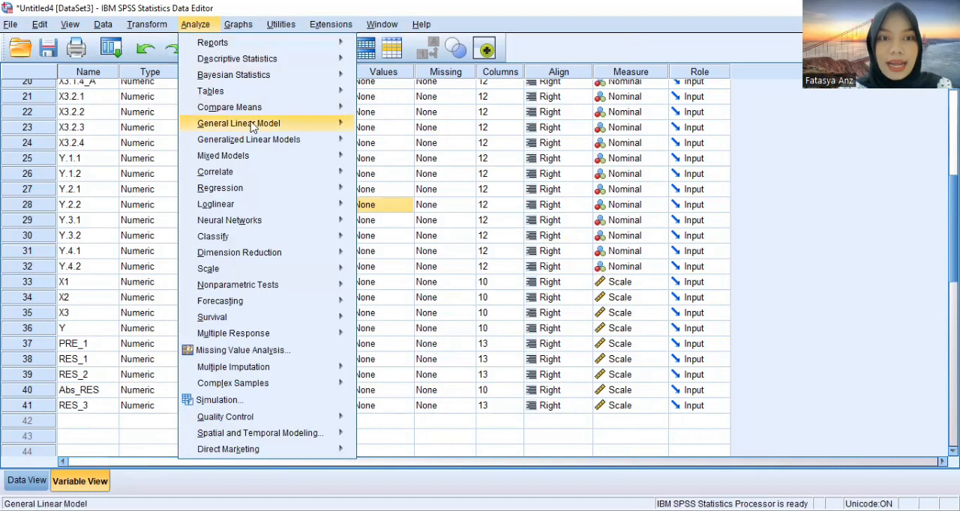
pyautogui.moveTo(306, 270)
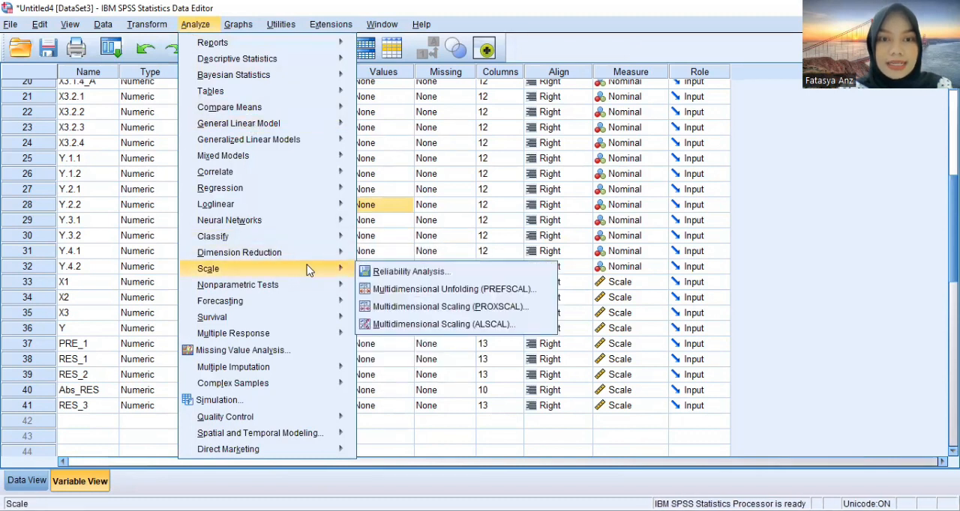
pyautogui.click(389, 273)
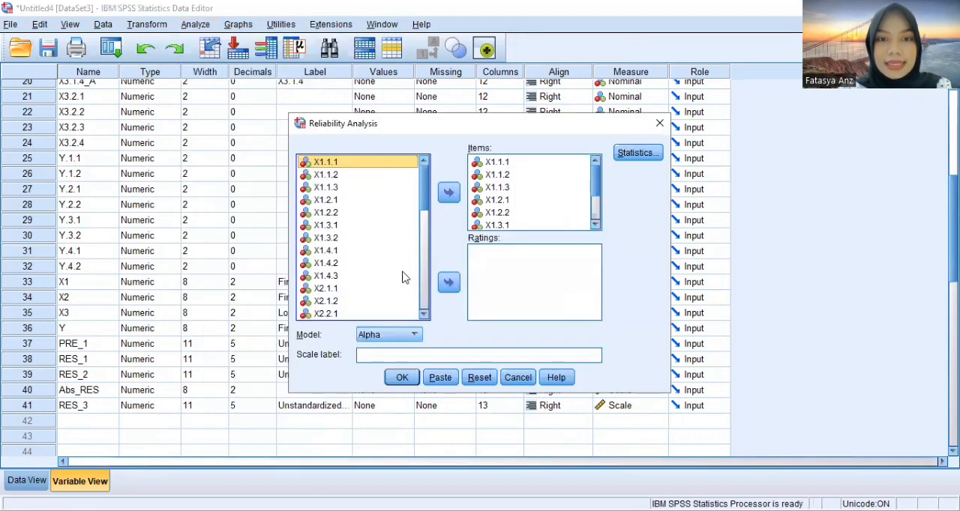
pyautogui.click(496, 164)
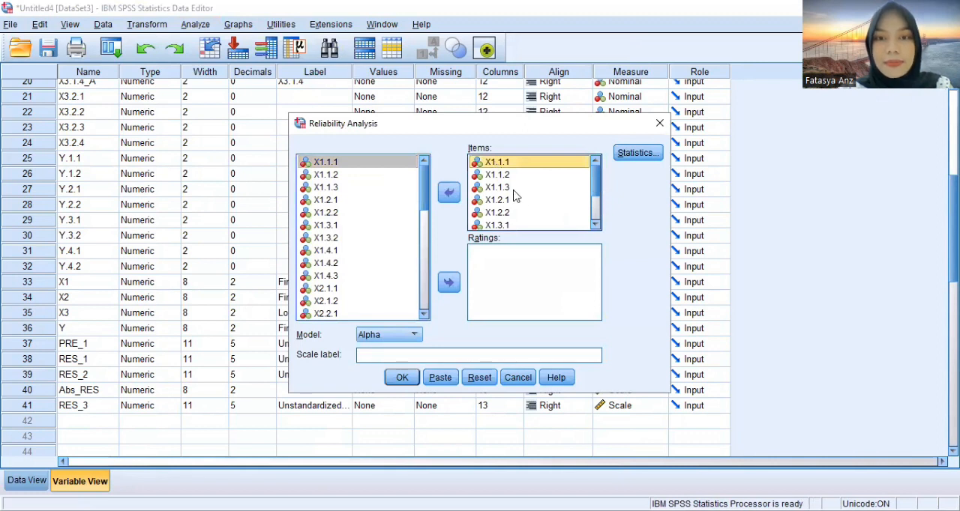
pyautogui.click(597, 212)
pyautogui.keyDown('shift'); pyautogui.click(555, 225); pyautogui.keyUp('shift')
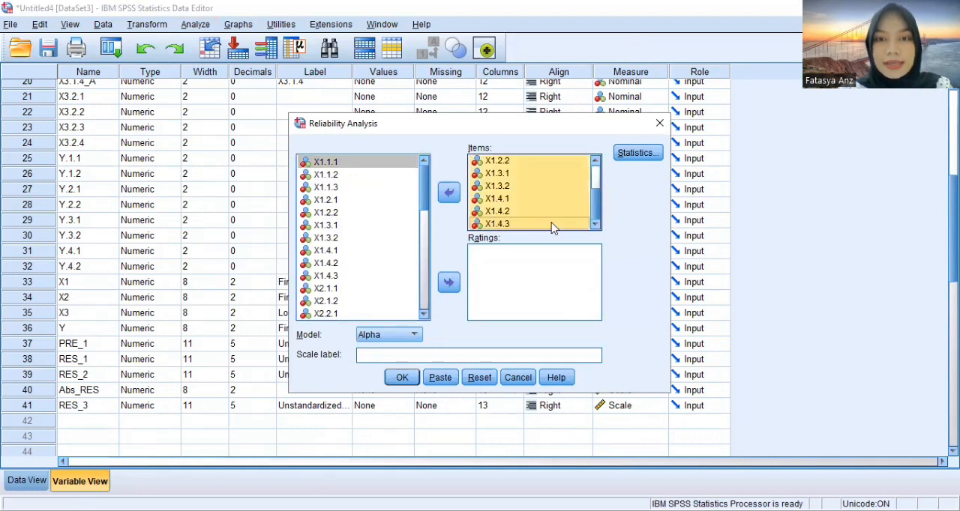
pyautogui.click(450, 193)
# Add X2.1.1 through X2.3.1 as the items and run the Alpha reliability analysis
pyautogui.moveTo(431, 189); pyautogui.dragTo(429, 222)
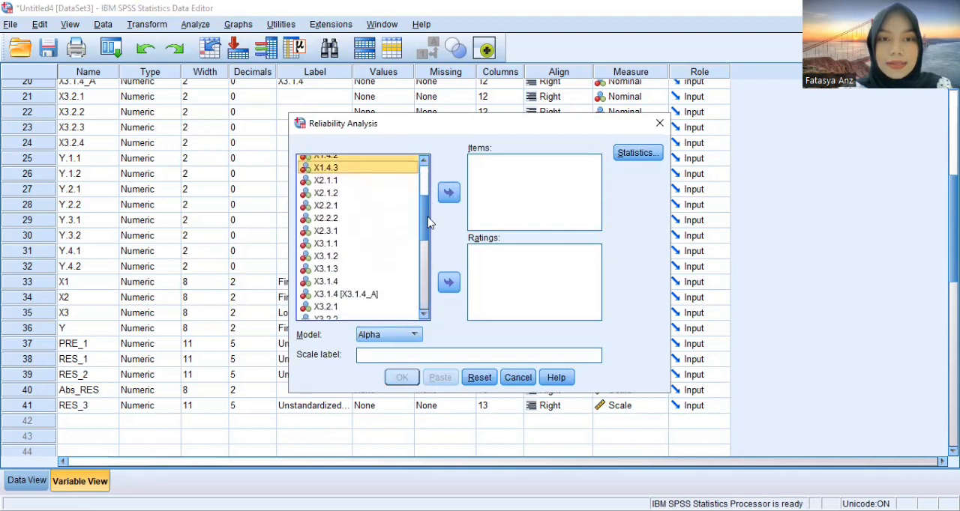
pyautogui.click(347, 181)
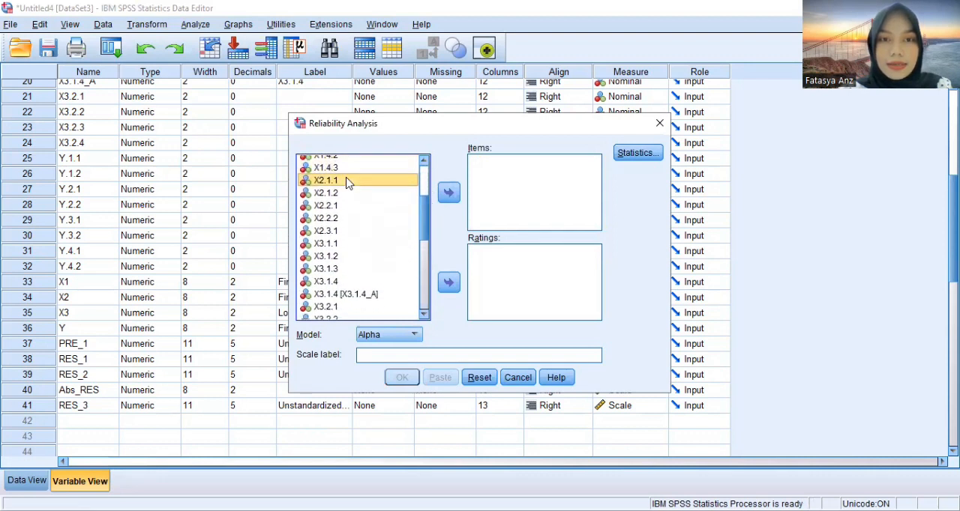
pyautogui.keyDown('shift'); pyautogui.click(341, 230); pyautogui.keyUp('shift')
pyautogui.click(448, 193)
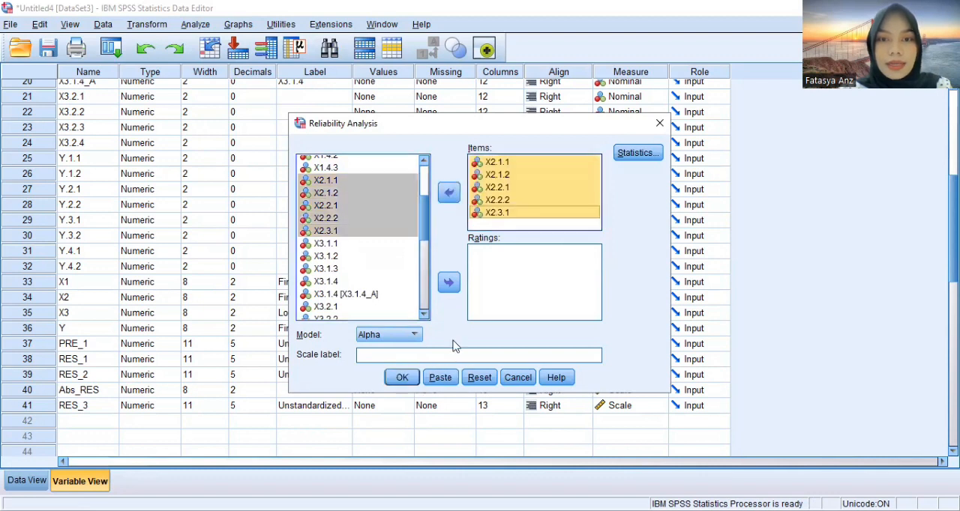
pyautogui.click(405, 377)
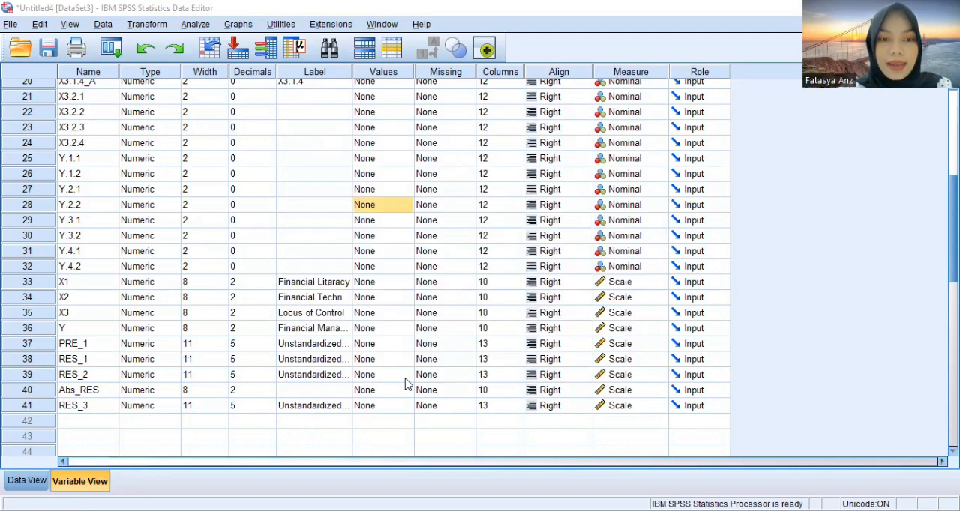
# Start another reliability analysis and remove all X2 questions from its items
pyautogui.click(195, 24)
pyautogui.moveTo(225, 269)
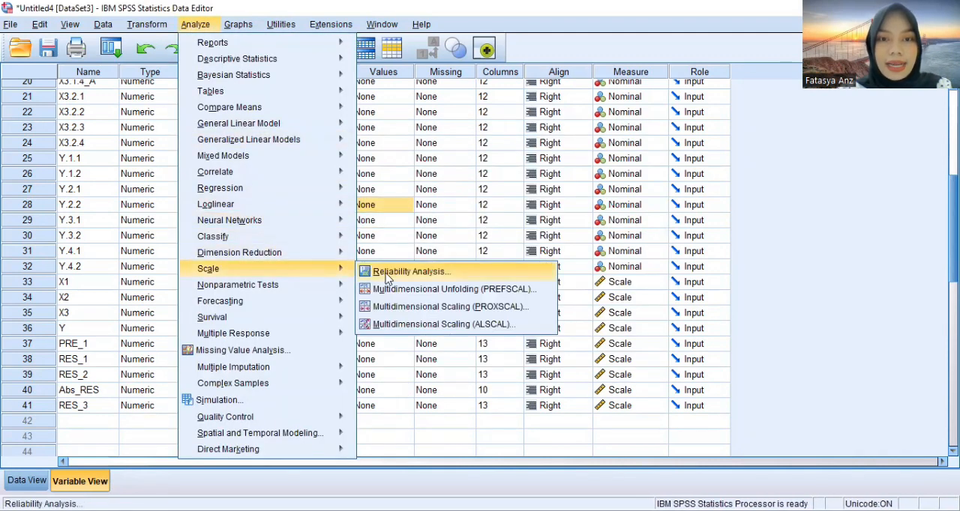
pyautogui.click(386, 275)
pyautogui.moveTo(499, 161); pyautogui.dragTo(427, 244)
pyautogui.click(450, 194)
# Add X3.1.1 through X3.2.4 as the items and run the Alpha reliability analysis
pyautogui.click(318, 182)
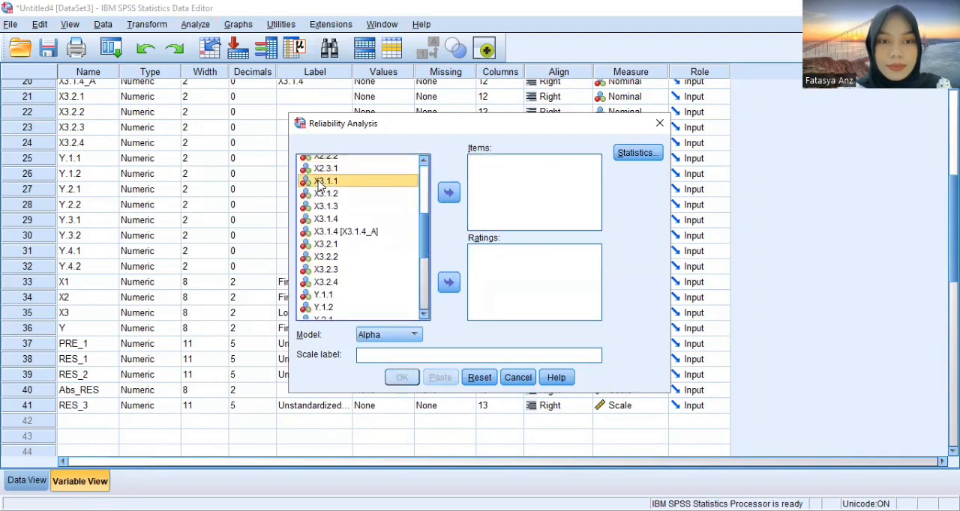
pyautogui.keyDown('shift'); pyautogui.click(326, 282); pyautogui.keyUp('shift')
pyautogui.click(448, 193)
pyautogui.click(402, 377)
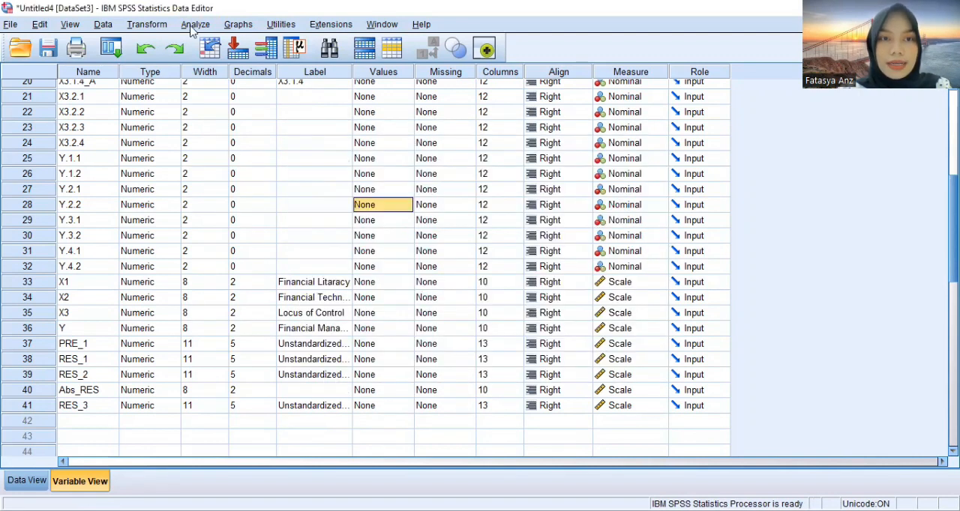
# Start another reliability analysis and remove all X3 questions from its items
pyautogui.click(192, 26)
pyautogui.moveTo(225, 268)
pyautogui.click(365, 271)
pyautogui.click(495, 164)
pyautogui.click(594, 210)
pyautogui.keyDown('shift'); pyautogui.click(498, 223); pyautogui.keyUp('shift')
pyautogui.click(455, 189)
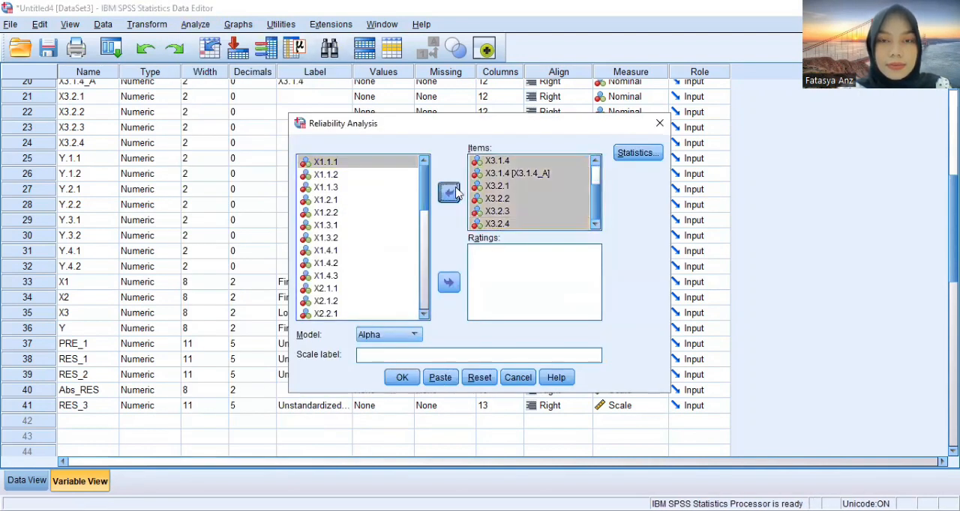
# Add Y.1.1 through Y.4.2 as the items and run the Alpha reliability analysis
pyautogui.click(323, 167)
pyautogui.keyDown('shift'); pyautogui.click(323, 255); pyautogui.keyUp('shift')
pyautogui.click(449, 193)
pyautogui.click(402, 377)
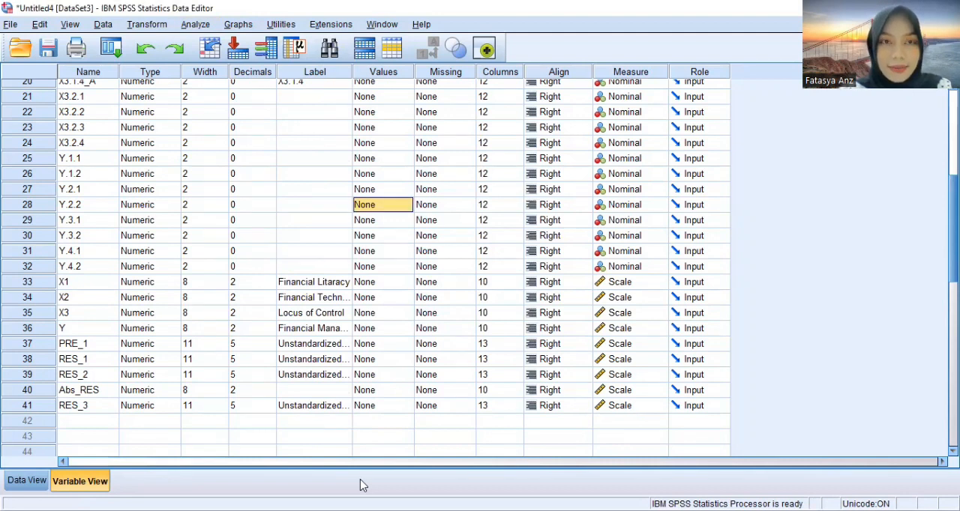
# Start a bivariate correlation analysis with X1.1.1 through X1.4.3 as the variables
pyautogui.click(198, 26)
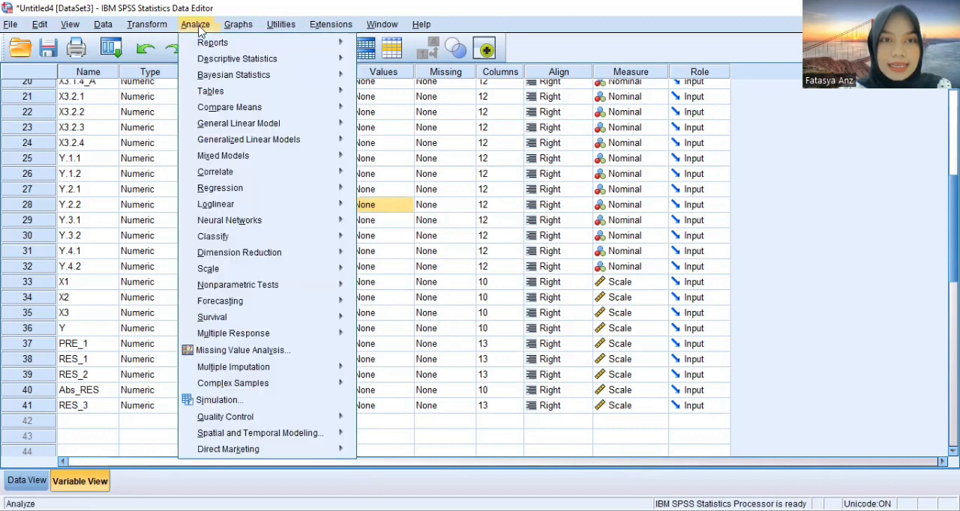
pyautogui.moveTo(245, 141)
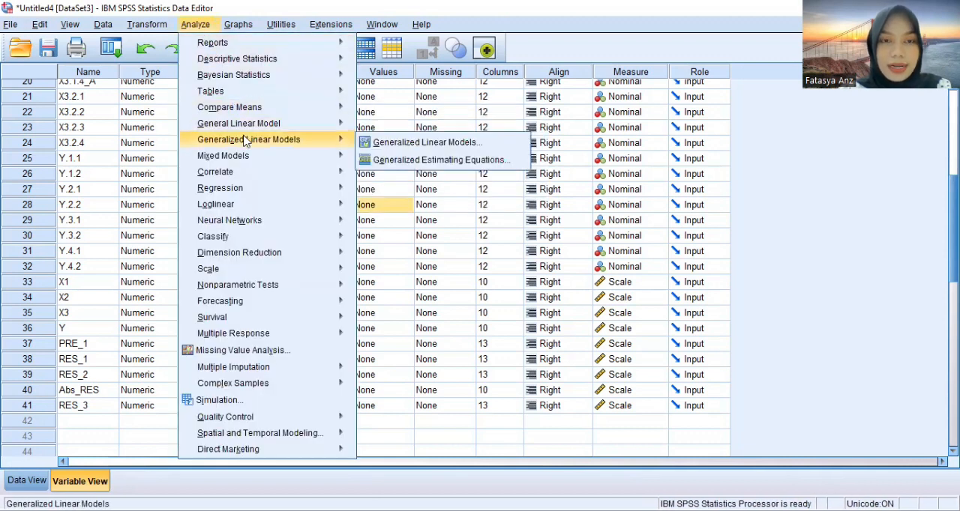
pyautogui.moveTo(259, 172)
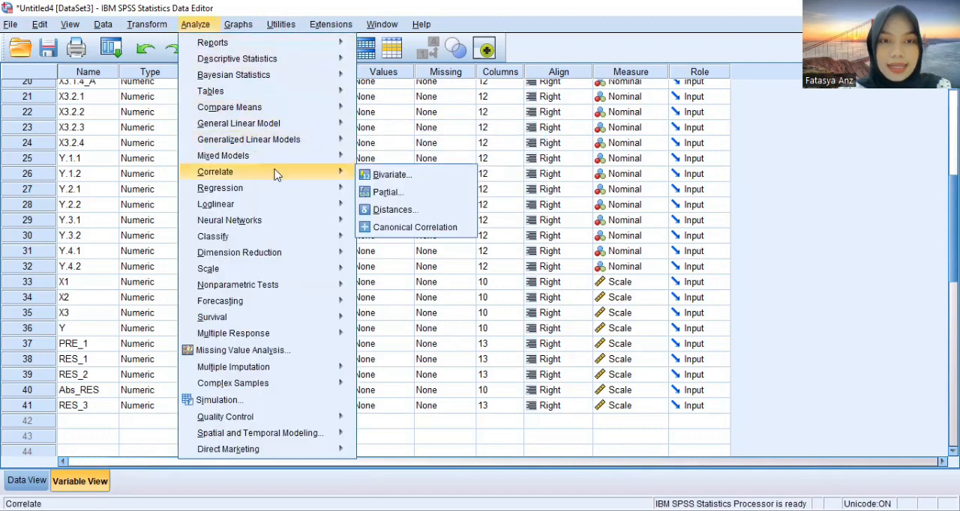
pyautogui.click(383, 176)
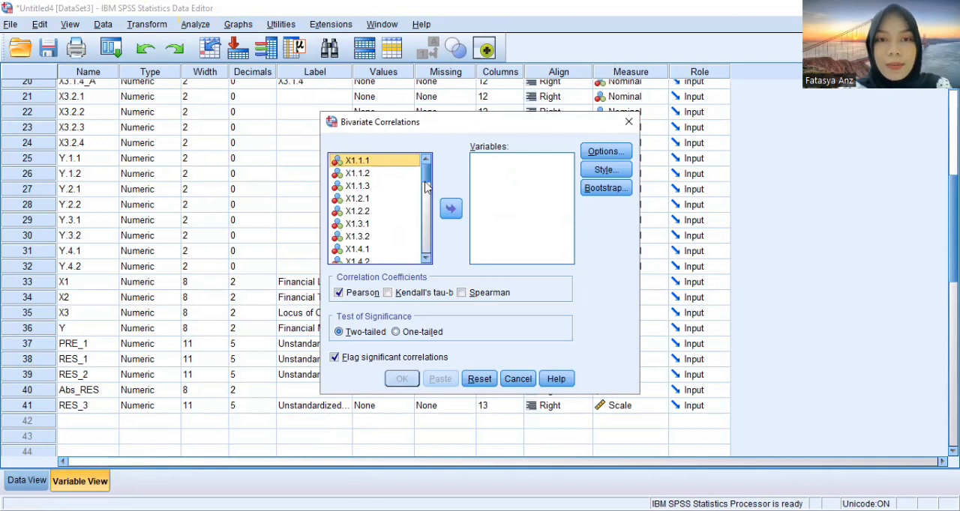
pyautogui.click(426, 258)
pyautogui.click(426, 258)
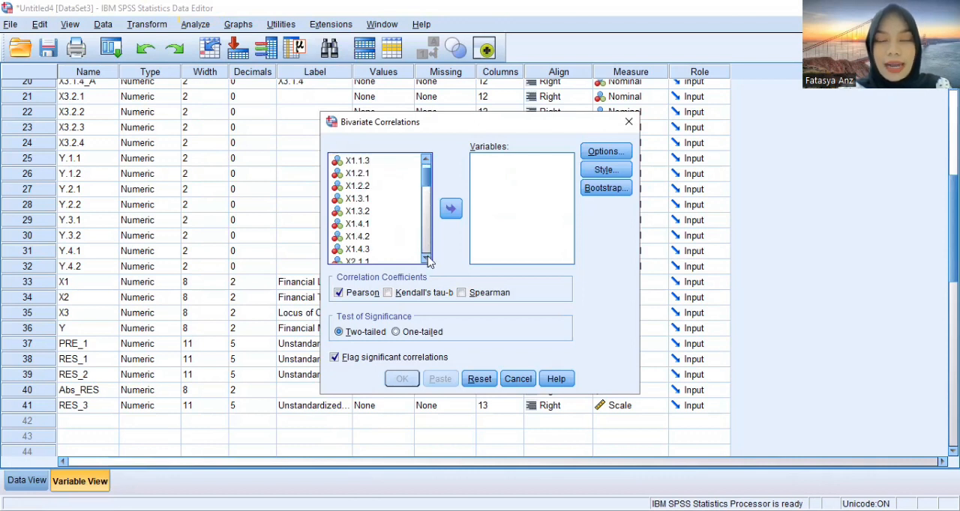
pyautogui.keyDown('shift'); pyautogui.click(368, 250); pyautogui.keyUp('shift')
pyautogui.click(451, 208)
# Add the Financial Litaracy total to the correlation variables and run the two-tailed Pearson correlation with significant correlations flagged
pyautogui.moveTo(421, 189); pyautogui.dragTo(426, 239)
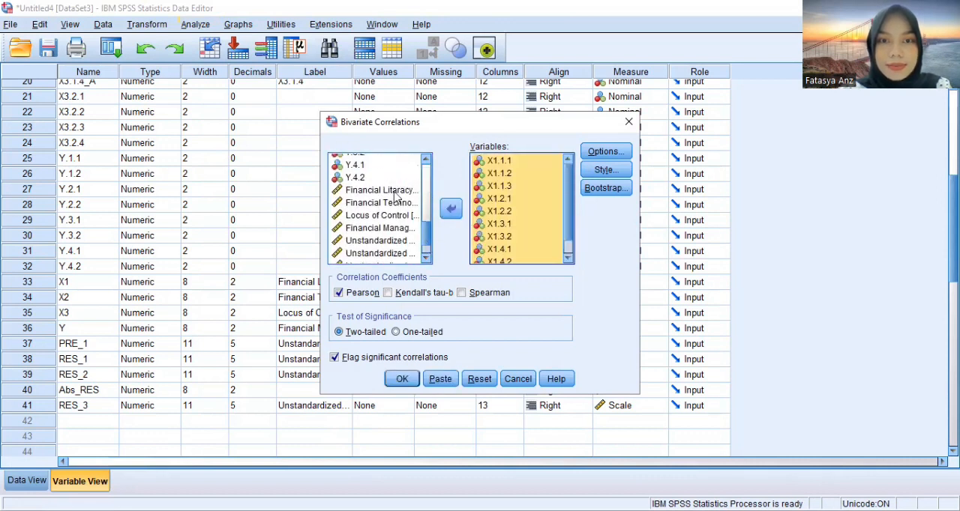
pyautogui.click(397, 190)
pyautogui.click(450, 209)
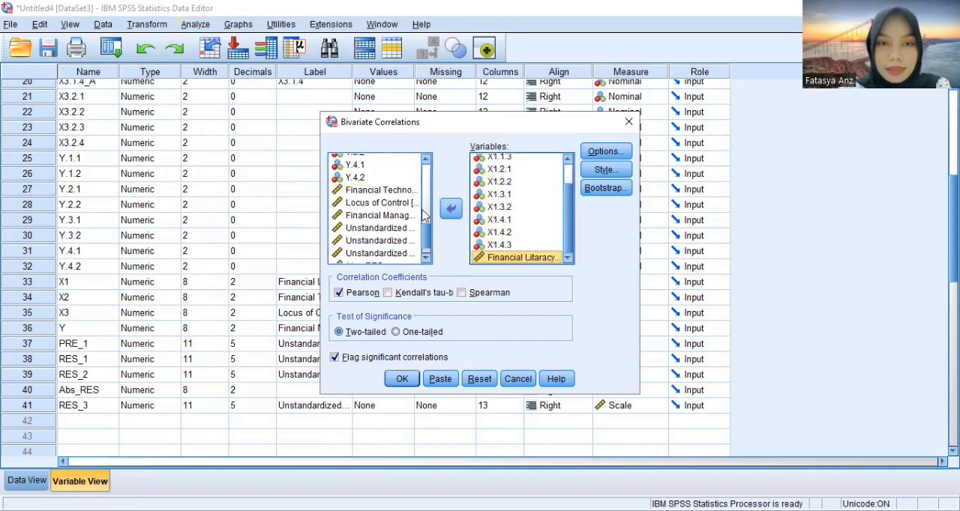
pyautogui.click(361, 295)
pyautogui.click(361, 295)
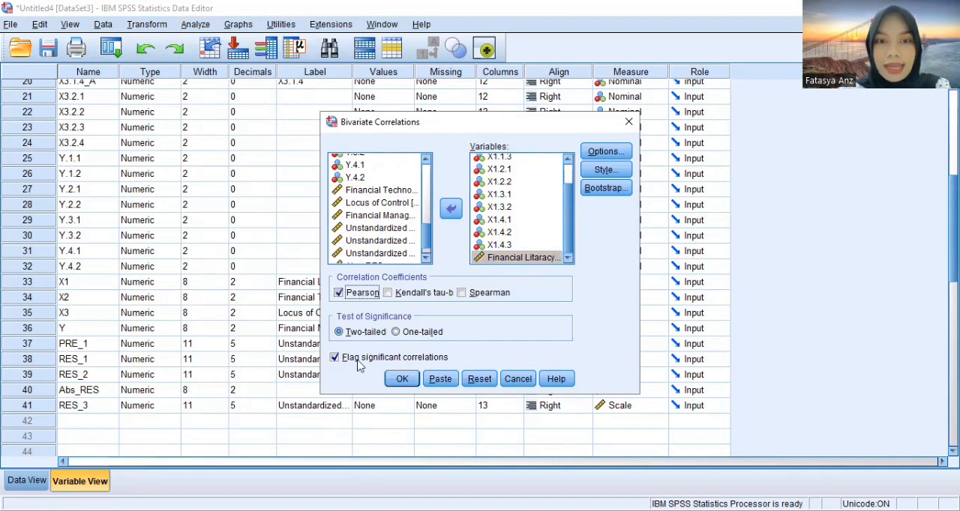
pyautogui.click(402, 380)
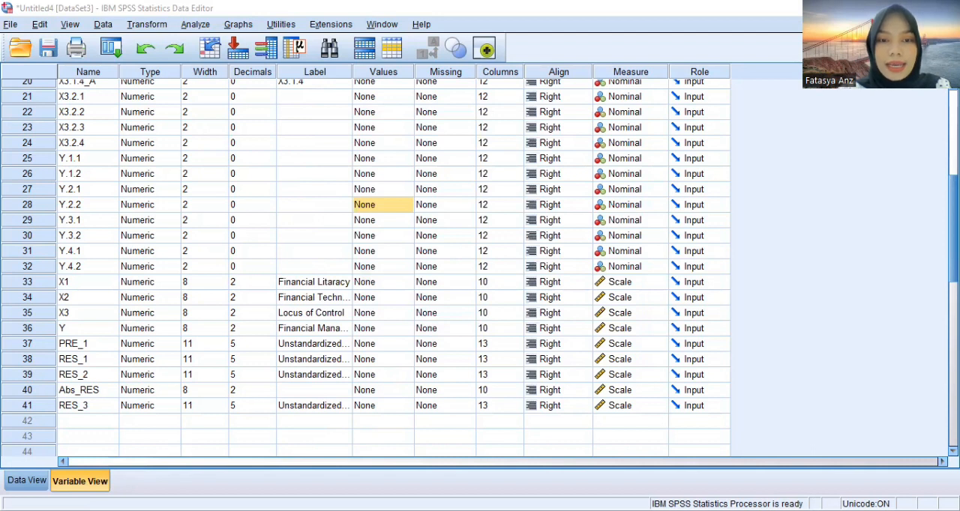
# Start another bivariate correlation analysis and remove all X1 items and the Financial Litaracy total from its variables
pyautogui.click(196, 25)
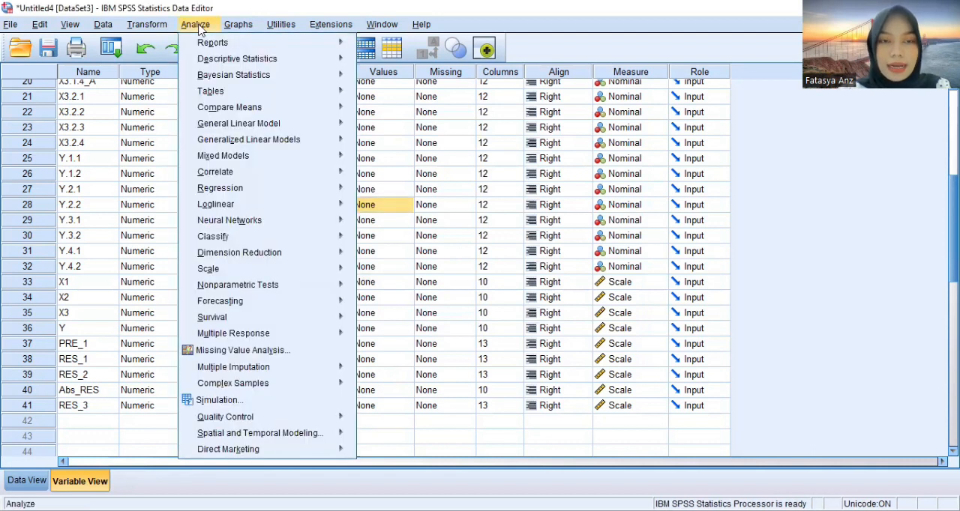
pyautogui.moveTo(339, 160)
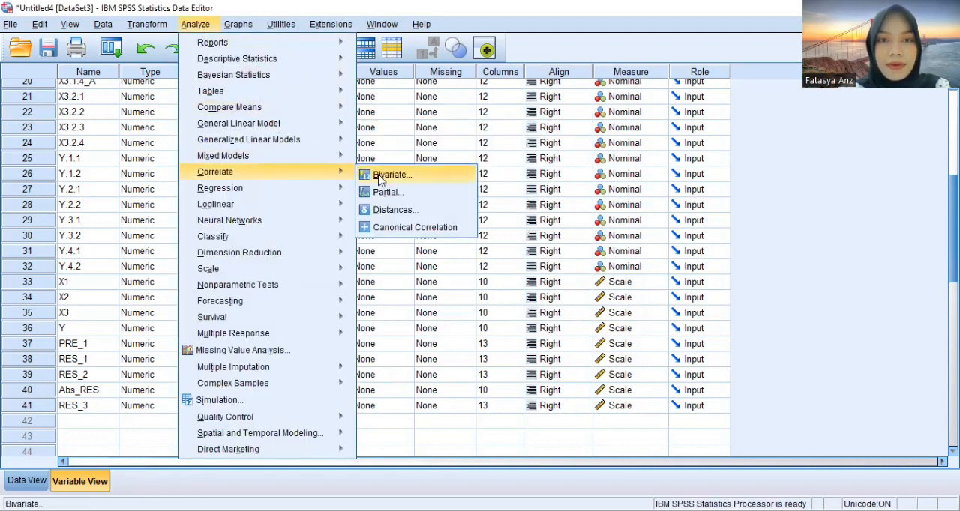
pyautogui.click(380, 179)
pyautogui.click(497, 162)
pyautogui.click(568, 238)
pyautogui.keyDown('shift'); pyautogui.click(535, 258); pyautogui.keyUp('shift')
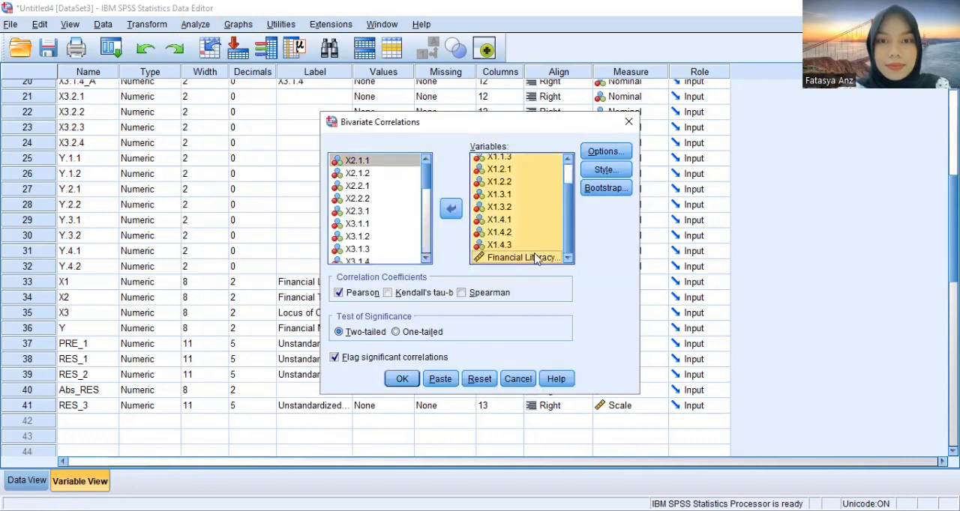
pyautogui.click(451, 209)
# Add X2.1.1 through X2.3.1 and the Financial Technology total as variables and run the two-tailed Pearson correlation
pyautogui.scroll(-3, 375, 210)
pyautogui.click(382, 186)
pyautogui.keyDown('shift'); pyautogui.click(374, 236); pyautogui.keyUp('shift')
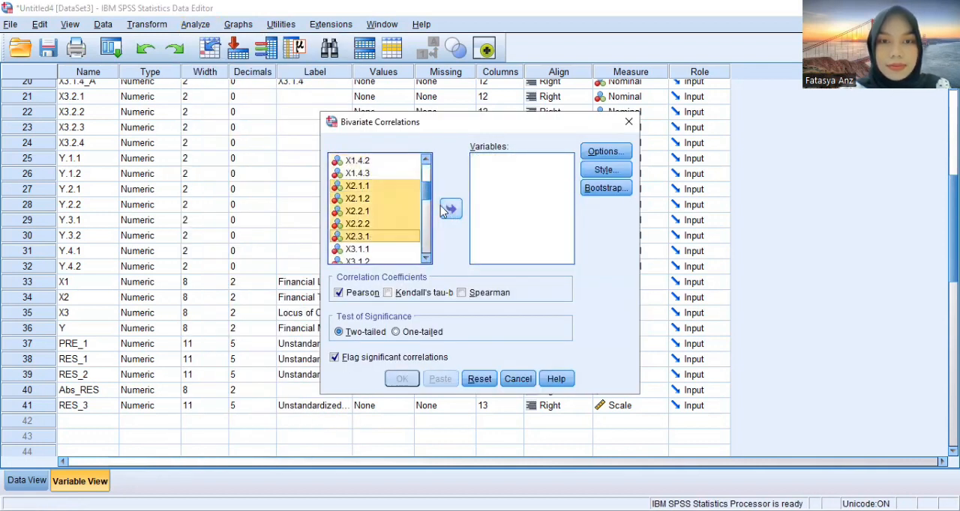
pyautogui.click(451, 209)
pyautogui.click(401, 379)
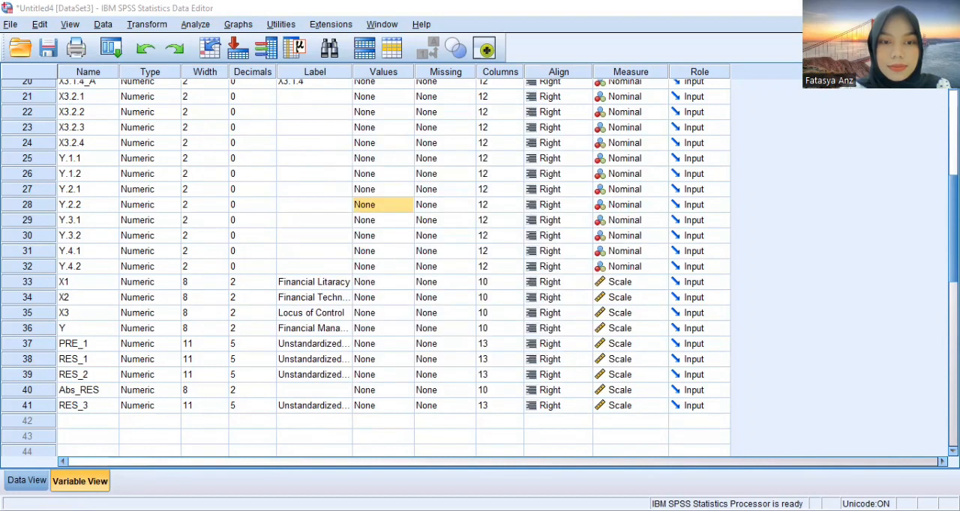
# Replace the correlation variables with the X3 items and the Locus of Control total, and run the two-tailed Pearson correlation
pyautogui.click(195, 24)
pyautogui.moveTo(300, 173)
pyautogui.click(386, 174)
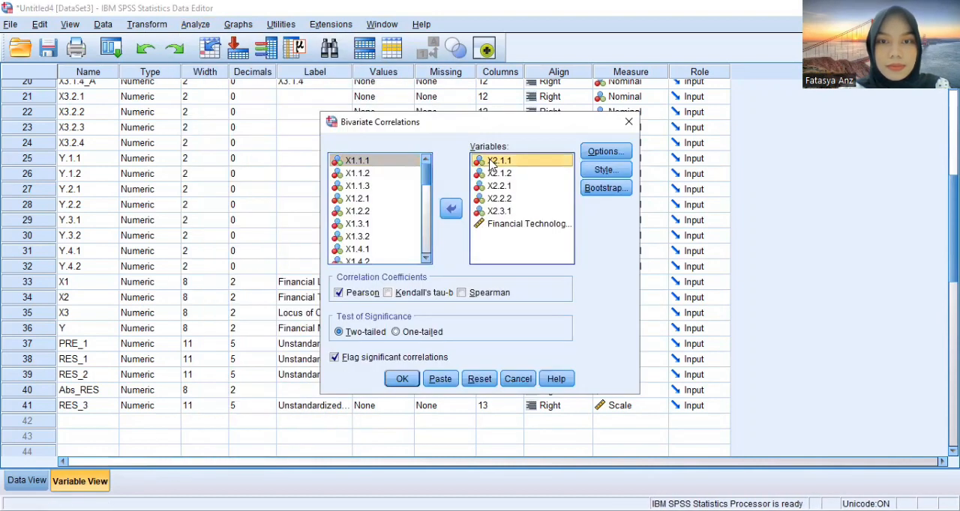
pyautogui.moveTo(425, 177); pyautogui.dragTo(429, 240)
pyautogui.click(389, 188)
pyautogui.scroll(-2, 386, 231)
pyautogui.keyDown('shift'); pyautogui.click(385, 225); pyautogui.keyUp('shift')
pyautogui.click(450, 209)
pyautogui.click(384, 208)
pyautogui.click(450, 209)
pyautogui.click(402, 378)
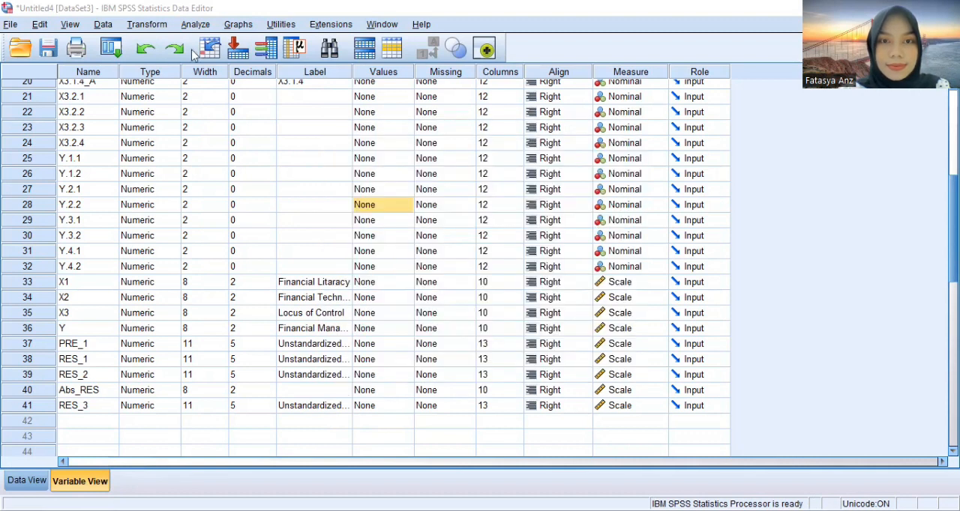
# Start another bivariate correlation analysis and remove the X3 items and the Locus of Control total from its variables
pyautogui.click(195, 24)
pyautogui.moveTo(300, 171)
pyautogui.click(391, 174)
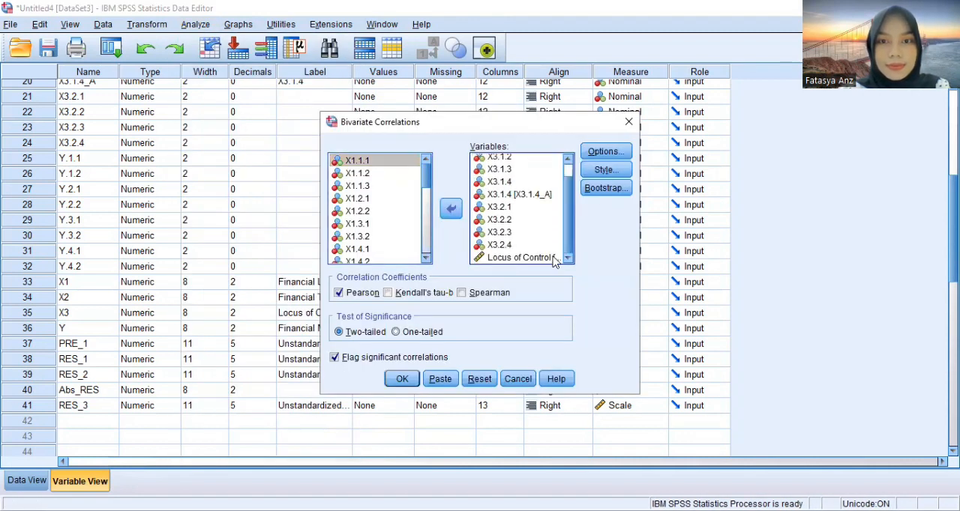
pyautogui.keyDown('shift'); pyautogui.click(554, 260); pyautogui.keyUp('shift')
pyautogui.click(450, 210)
# Add the Y items and the Financial Management total as variables and run the two-tailed Pearson correlation
pyautogui.click(383, 206)
pyautogui.moveTo(428, 211); pyautogui.dragTo(426, 241)
pyautogui.keyDown('shift'); pyautogui.click(397, 226); pyautogui.keyUp('shift')
pyautogui.click(451, 209)
pyautogui.click(379, 194)
pyautogui.click(451, 209)
pyautogui.click(401, 379)
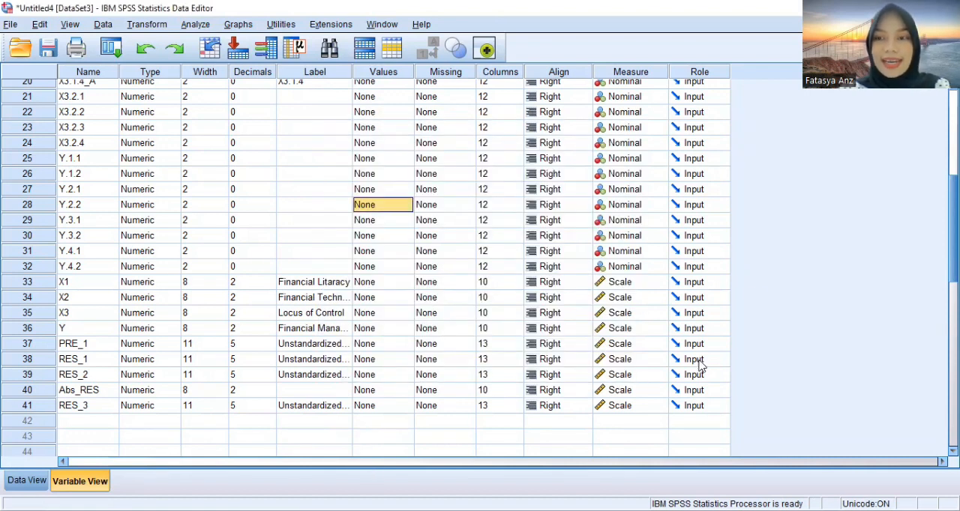
# Start a linear regression analysis and remove Abs_RES as the dependent variable
pyautogui.scroll(-4, 375, 263)
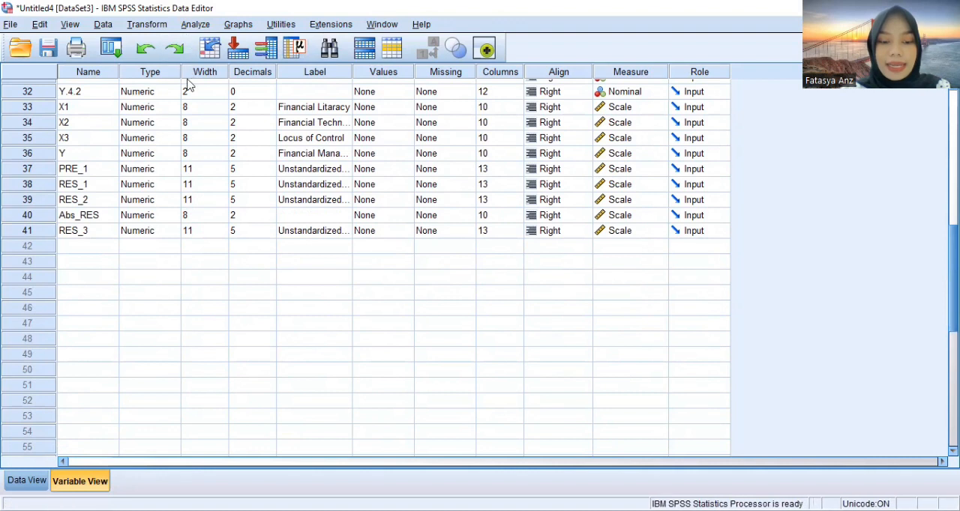
pyautogui.click(197, 27)
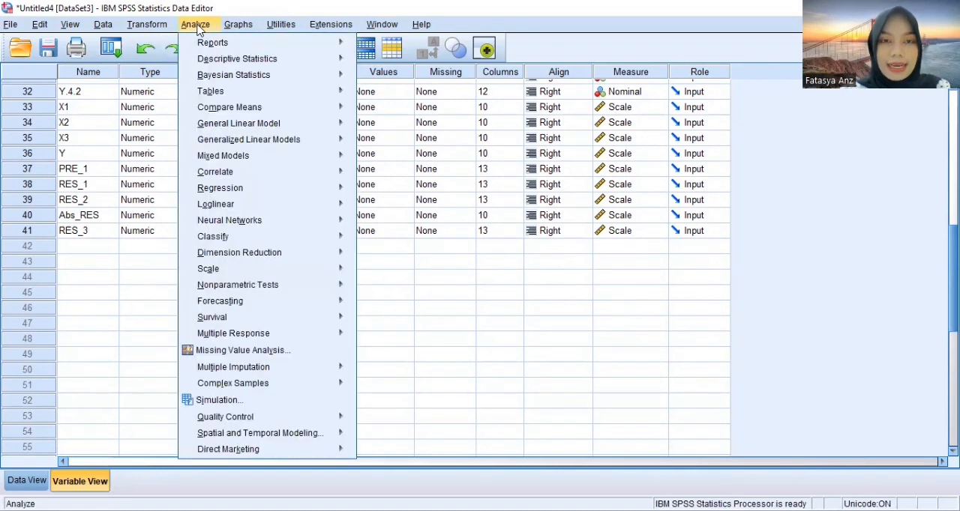
pyautogui.moveTo(213, 55)
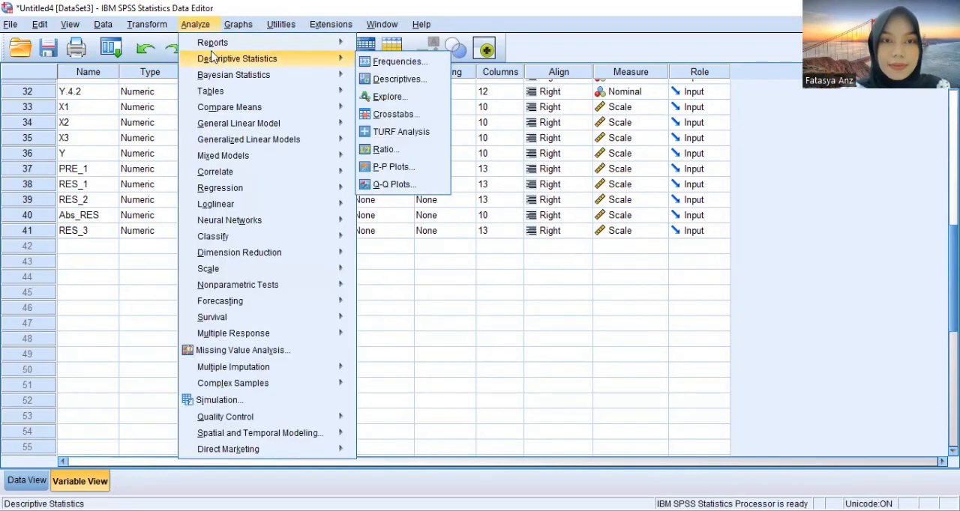
pyautogui.moveTo(293, 189)
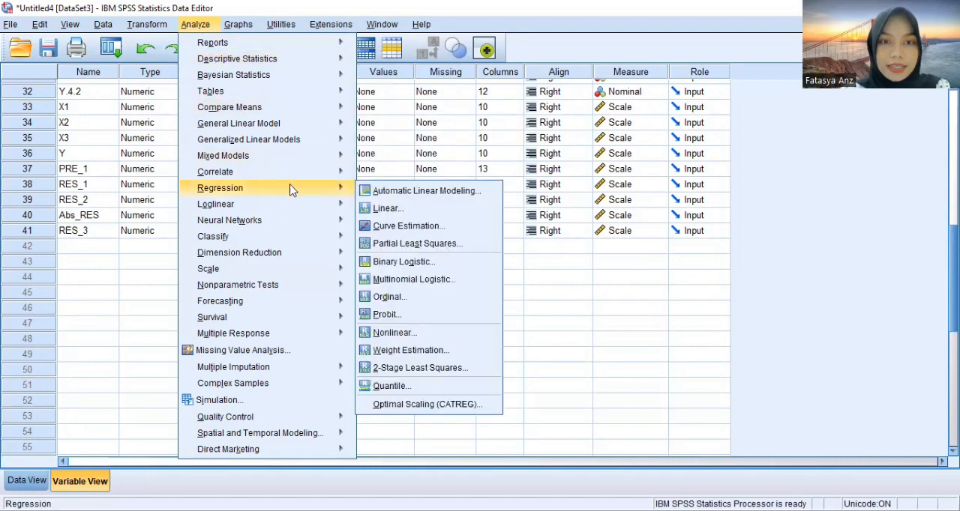
pyautogui.click(387, 208)
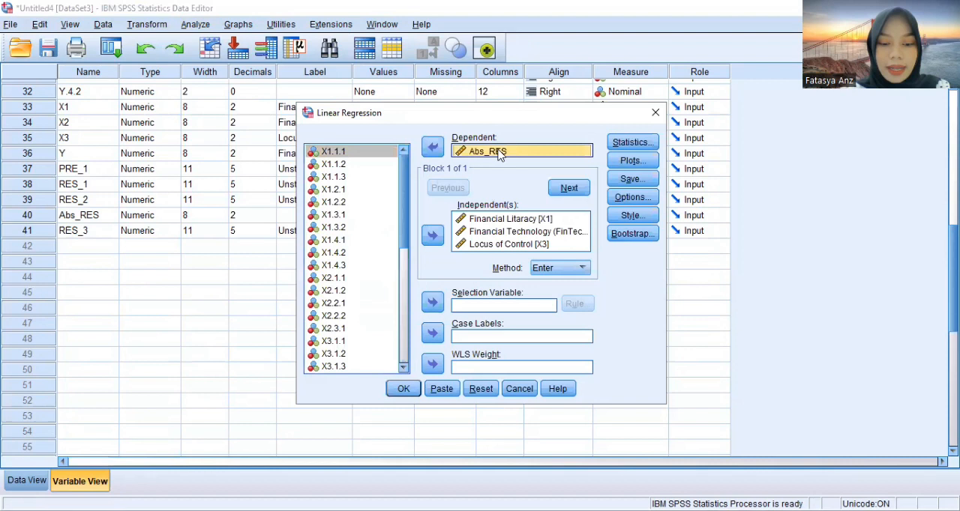
pyautogui.click(434, 148)
# Set the Financial Management total (Y) as the dependent variable and run the regression with X1, X2 and X3 as independents
pyautogui.click(405, 242)
pyautogui.scroll(-6, 405, 249)
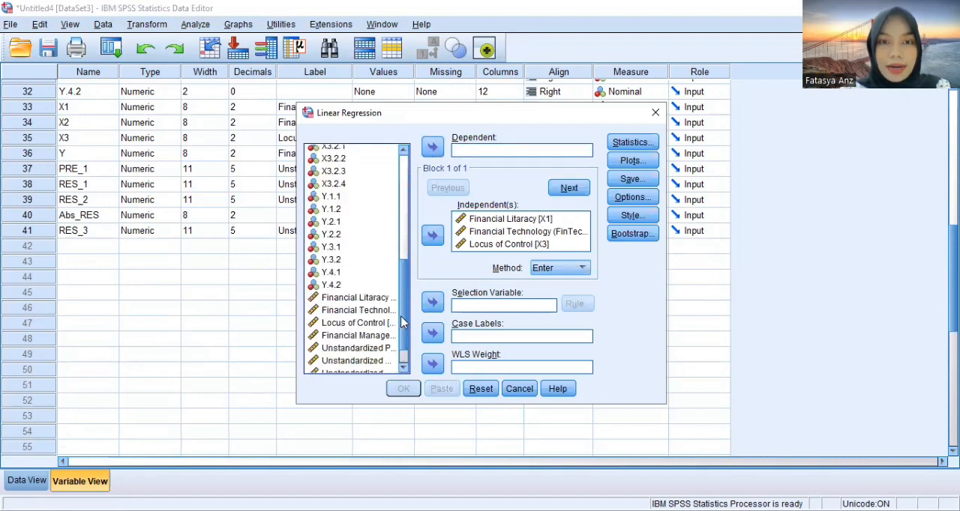
pyautogui.click(379, 304)
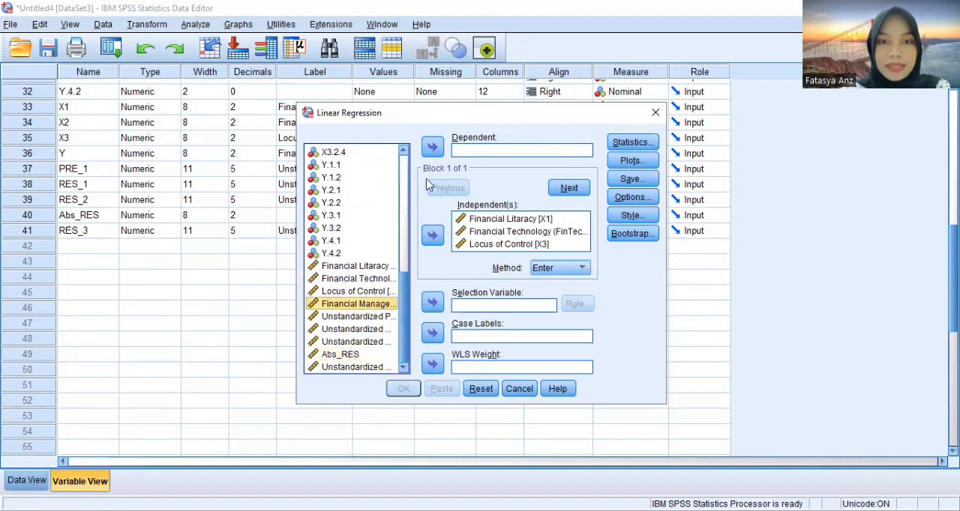
pyautogui.click(432, 147)
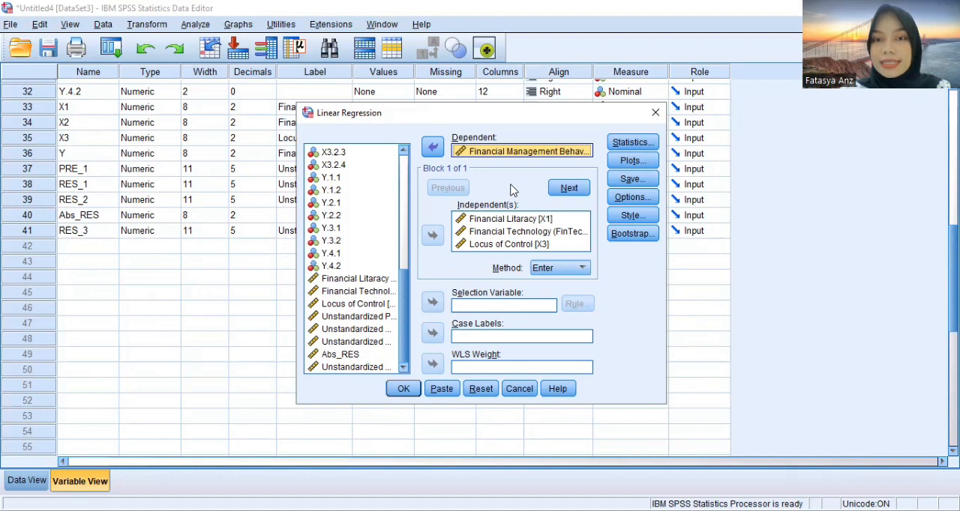
pyautogui.click(403, 389)
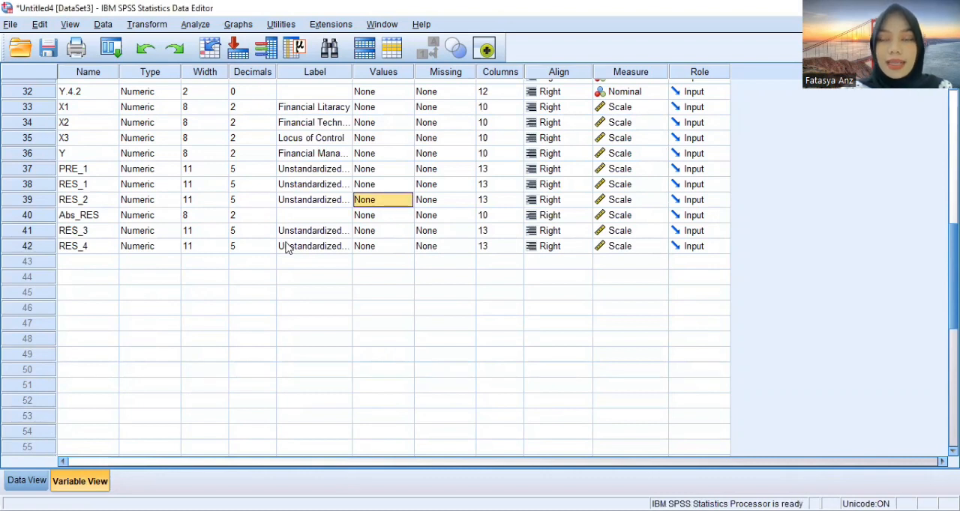
# Remove Financial Technology and Locus of Control from the independents and run the linear regression of Y on Financial Litaracy [X1] alone
pyautogui.click(197, 24)
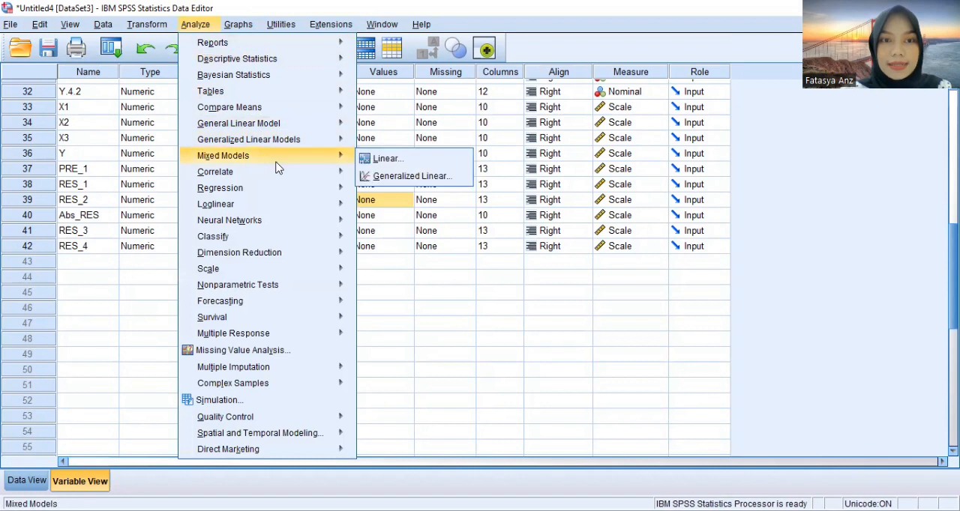
pyautogui.moveTo(304, 204)
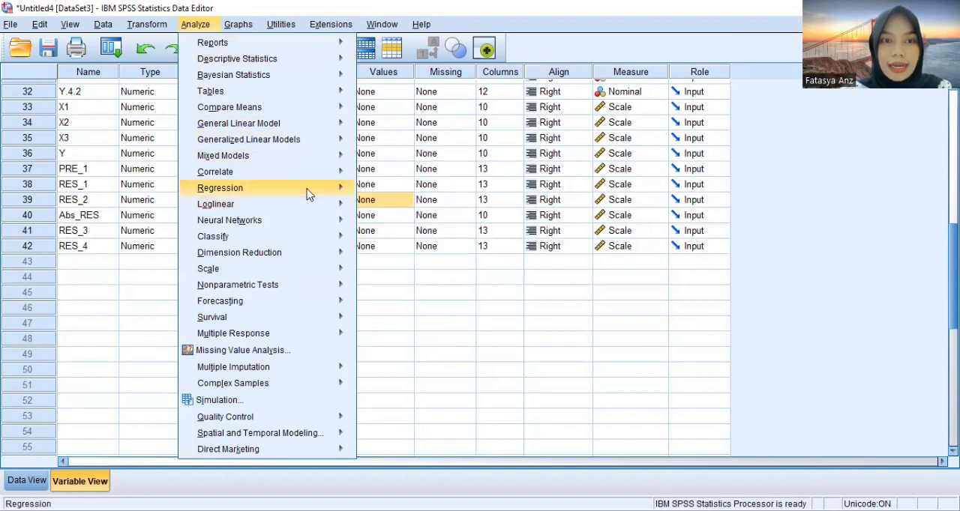
pyautogui.moveTo(315, 188)
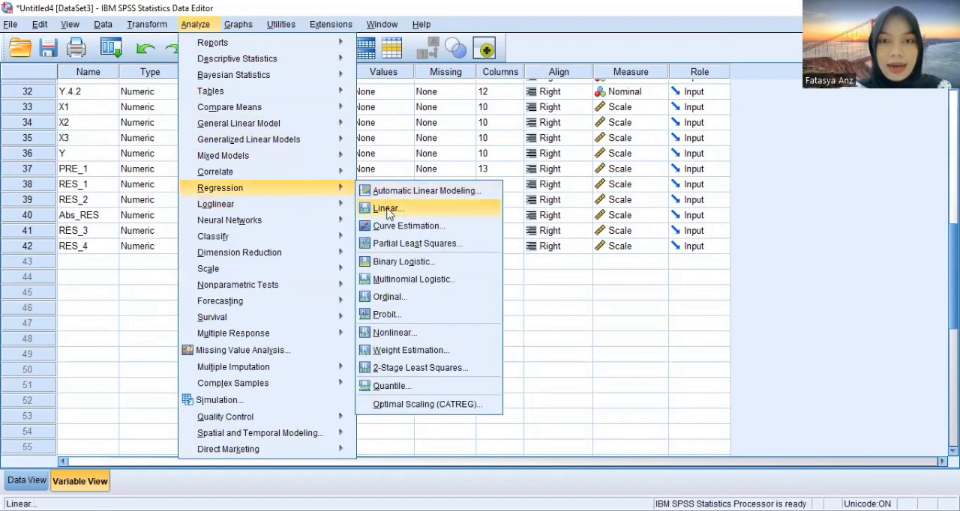
pyautogui.click(387, 209)
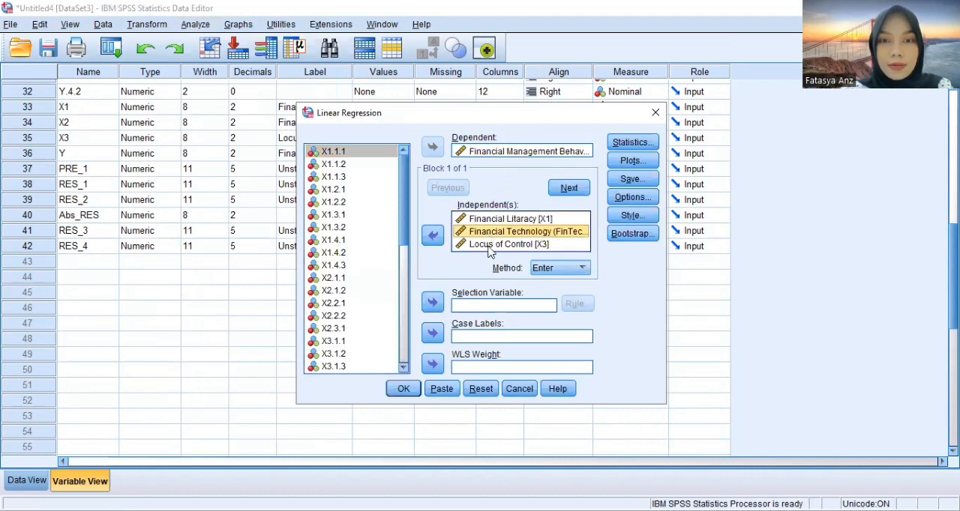
pyautogui.keyDown('ctrl'); pyautogui.click(494, 245); pyautogui.keyUp('ctrl')
pyautogui.click(433, 236)
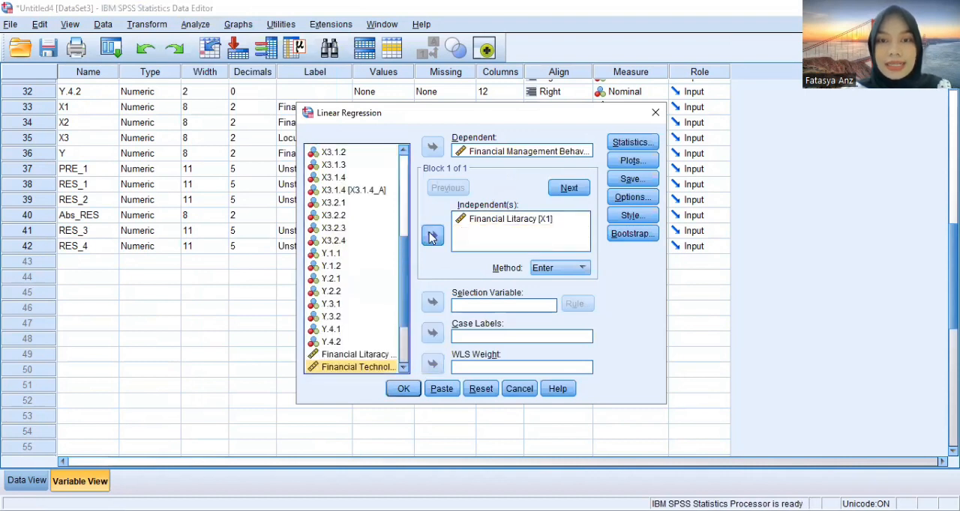
pyautogui.click(405, 390)
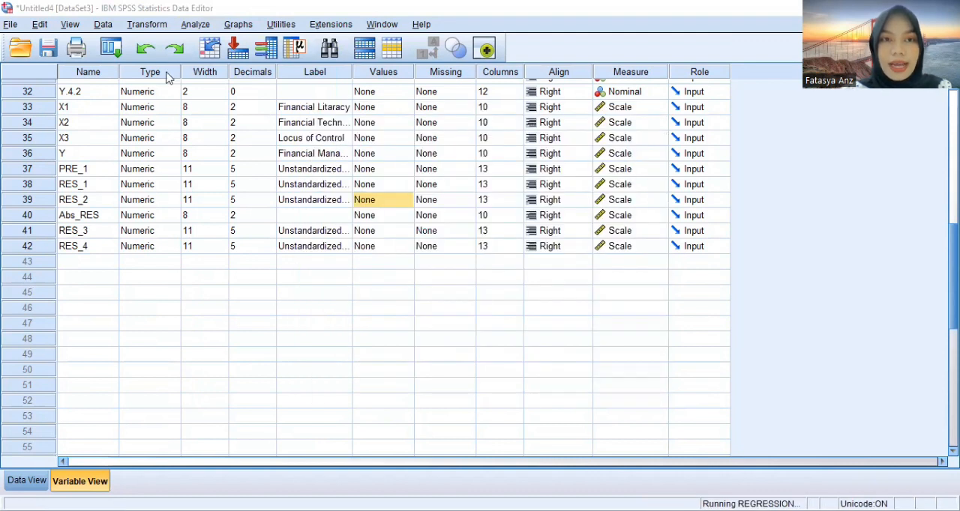
# Replace Financial Litaracy with Financial Technology as the only independent variable and run the linear regression on Y
pyautogui.click(147, 24)
pyautogui.moveTo(195, 24)
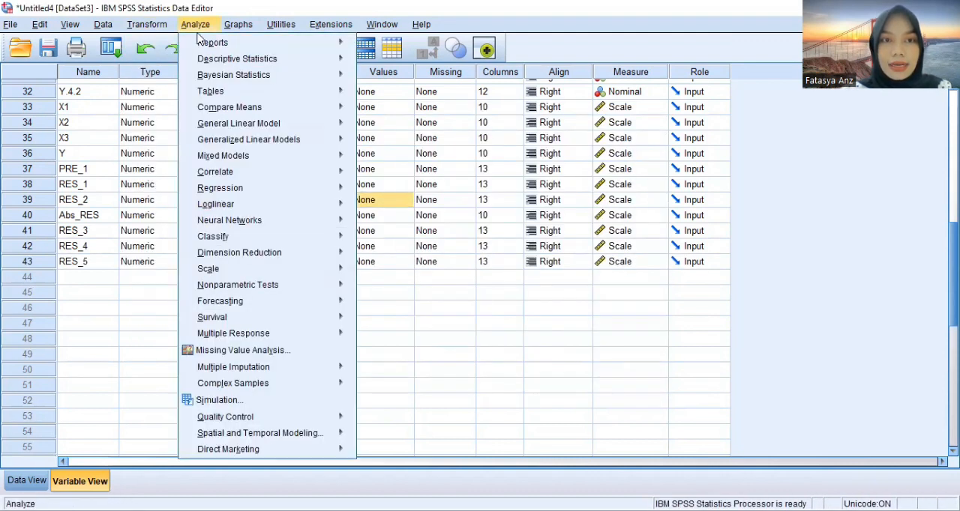
pyautogui.moveTo(323, 177)
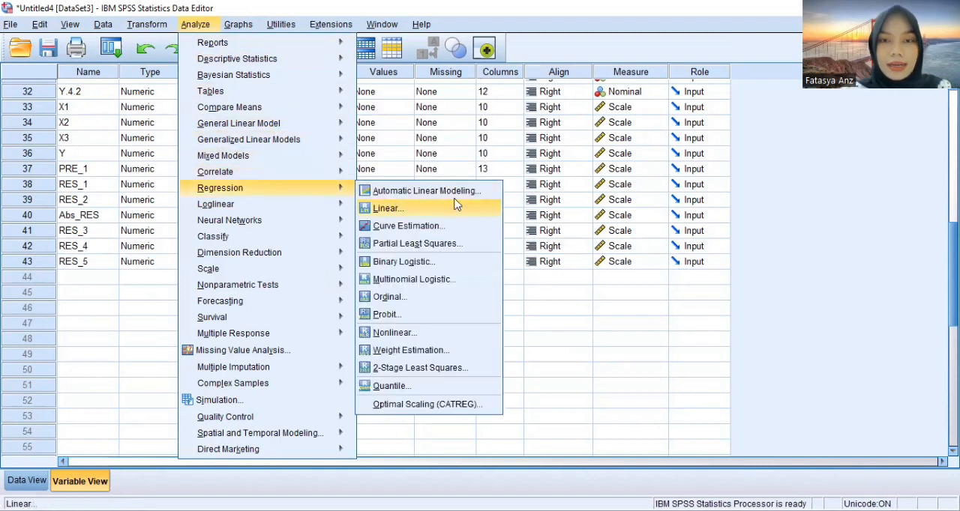
pyautogui.click(399, 209)
pyautogui.click(432, 236)
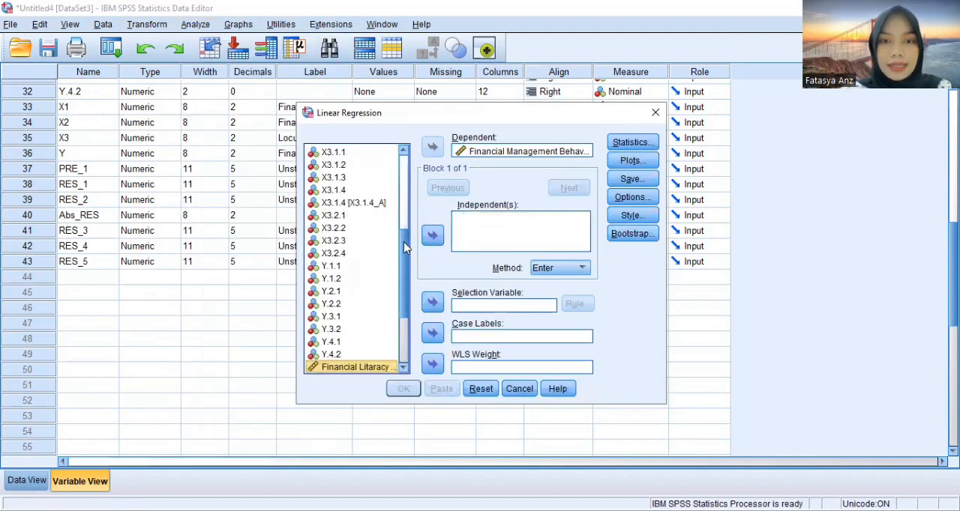
pyautogui.scroll(-3, 404, 241)
pyautogui.click(387, 267)
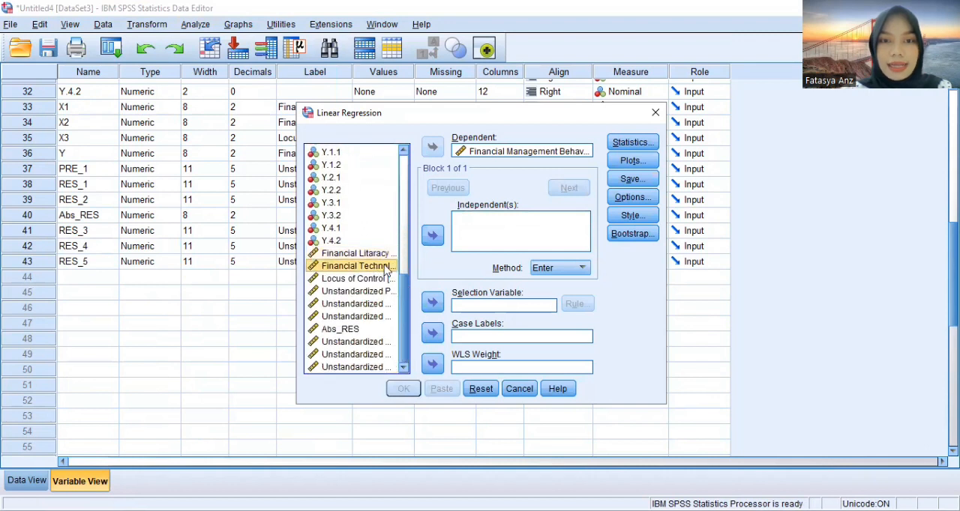
pyautogui.click(432, 236)
pyautogui.click(405, 388)
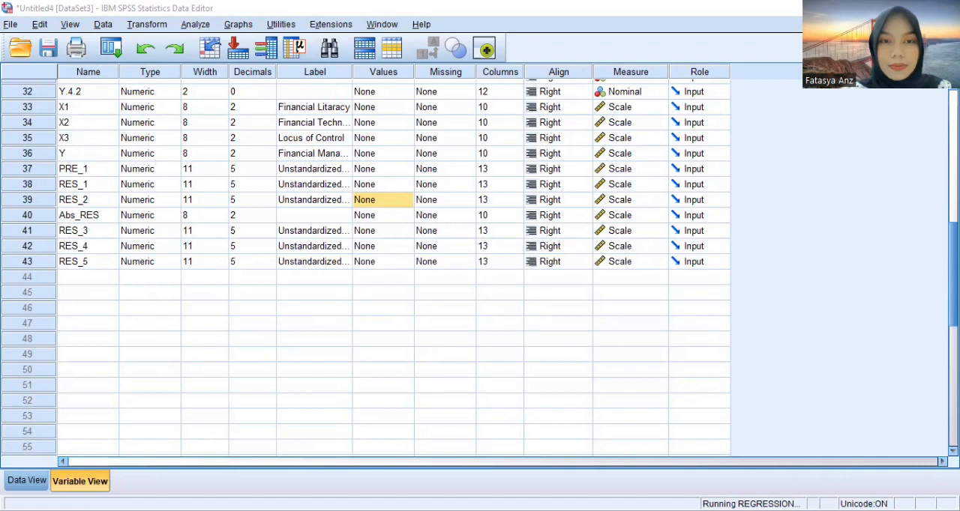
# Replace Financial Technology with Locus of Control [X3] as the only independent variable and run the linear regression on Y
pyautogui.click(195, 24)
pyautogui.moveTo(296, 165)
pyautogui.moveTo(315, 188)
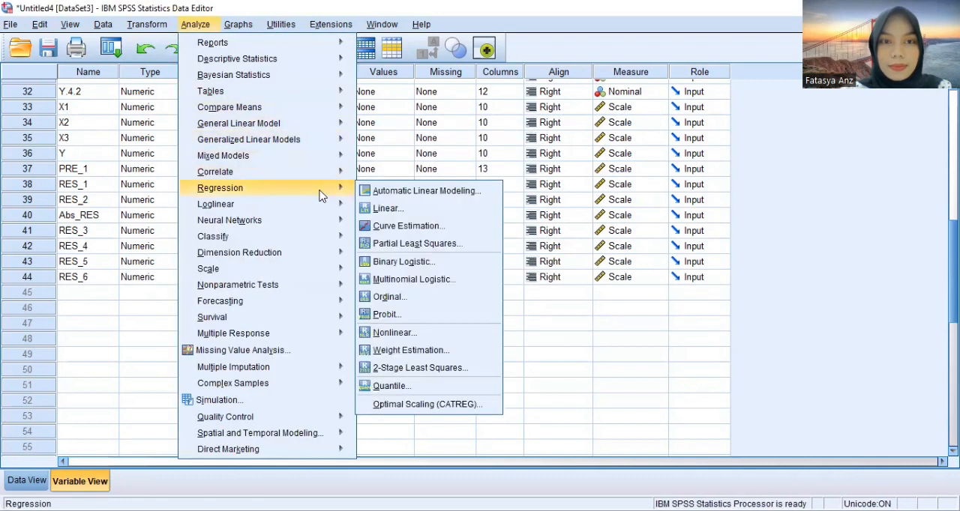
pyautogui.click(379, 209)
pyautogui.click(480, 218)
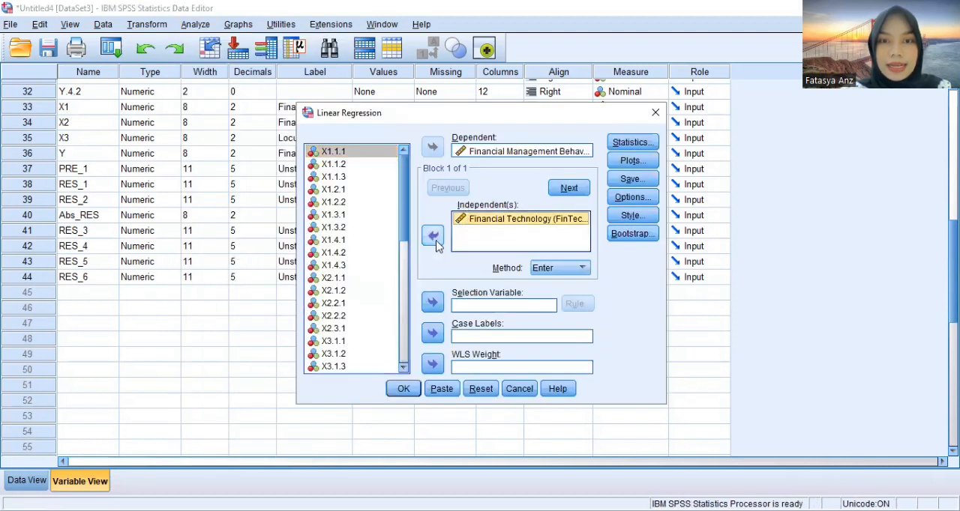
pyautogui.click(432, 235)
pyautogui.scroll(-3, 408, 250)
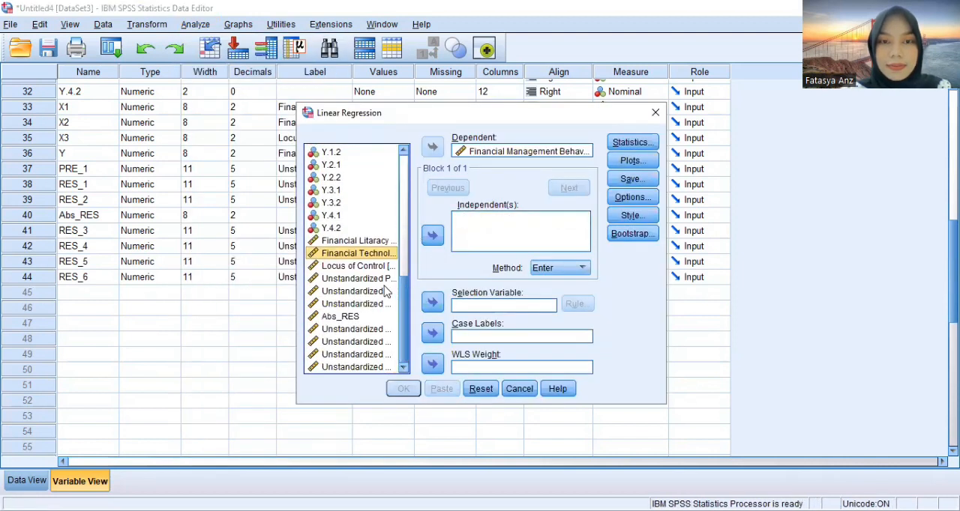
pyautogui.click(372, 268)
pyautogui.click(432, 235)
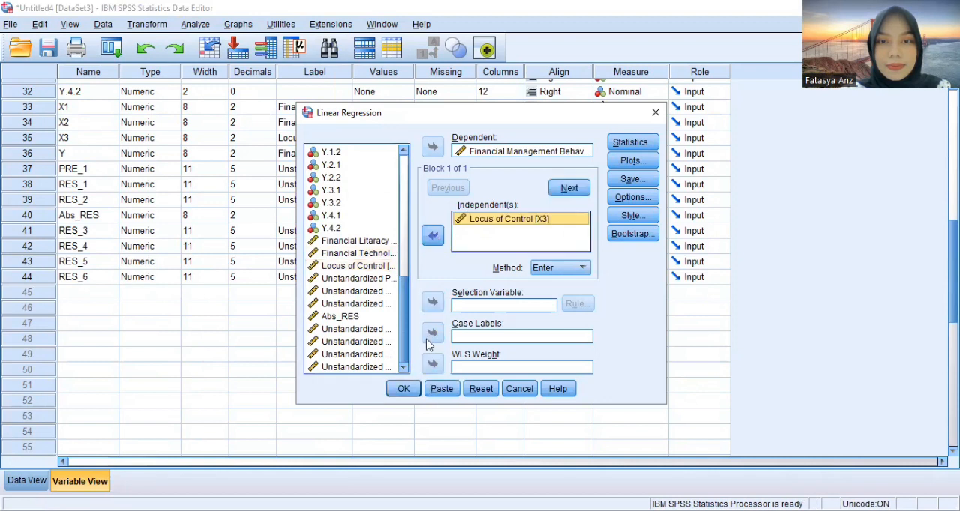
pyautogui.click(403, 390)
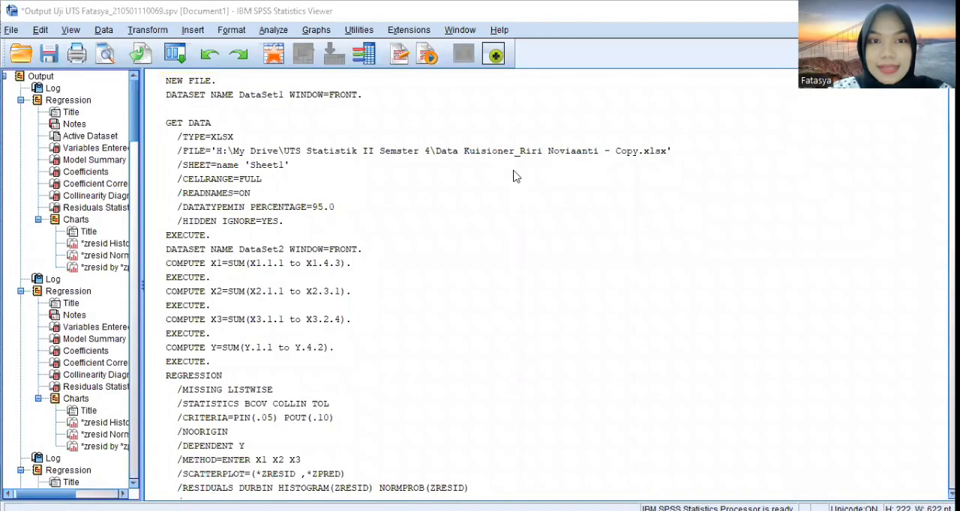
# Select the opening syntax log with the data import and total score computations in the output document
pyautogui.click(621, 298)
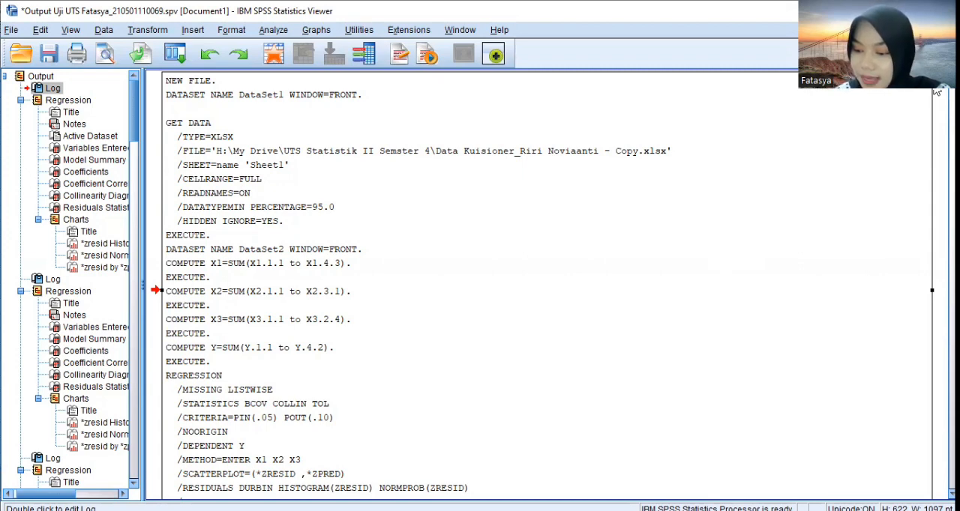
# Examine the residual histogram and normal P-P plot from the first regression on Financial Management Behavior
pyautogui.scroll(-20, 936, 91)
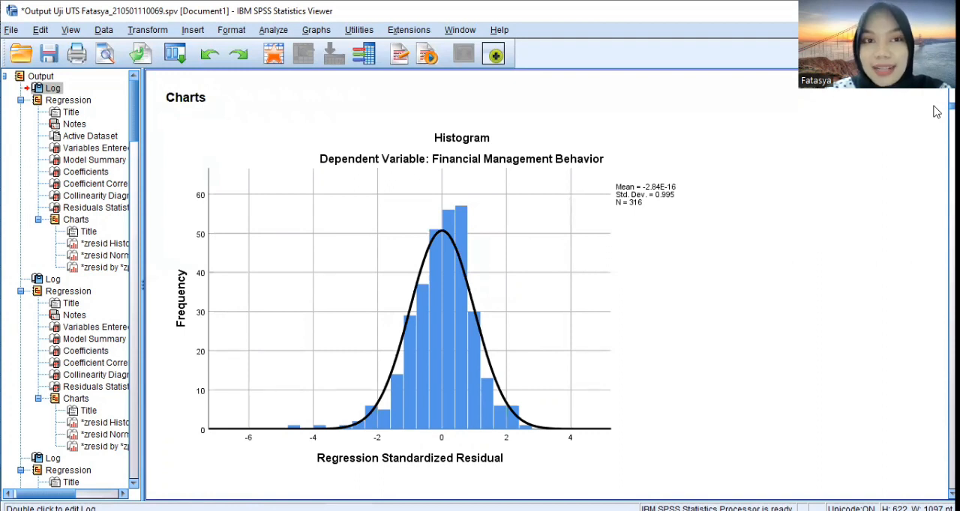
pyautogui.scroll(-5, 936, 113)
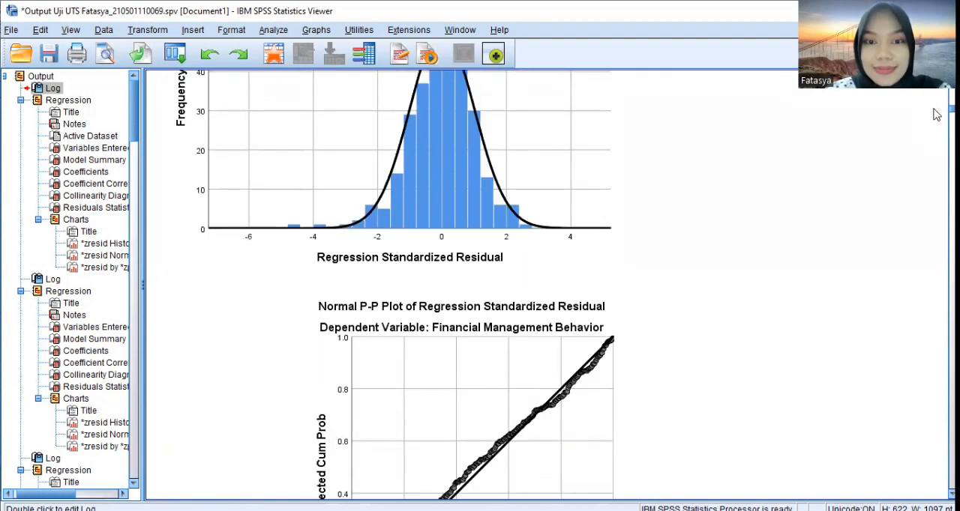
pyautogui.scroll(-4, 935, 114)
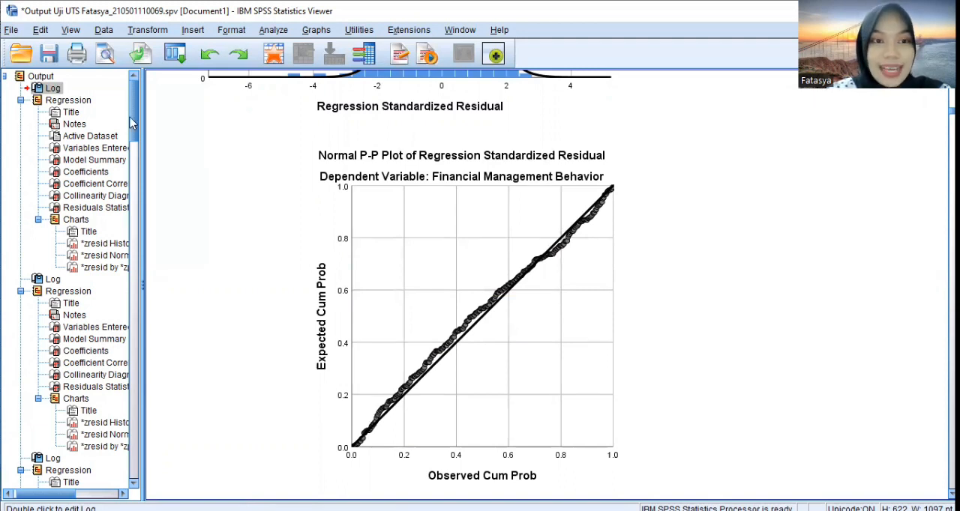
# Find the NPar Tests output and read the One-Sample Kolmogorov-Smirnov Test significance for the unstandardized residual
pyautogui.moveTo(132, 124); pyautogui.dragTo(156, 467)
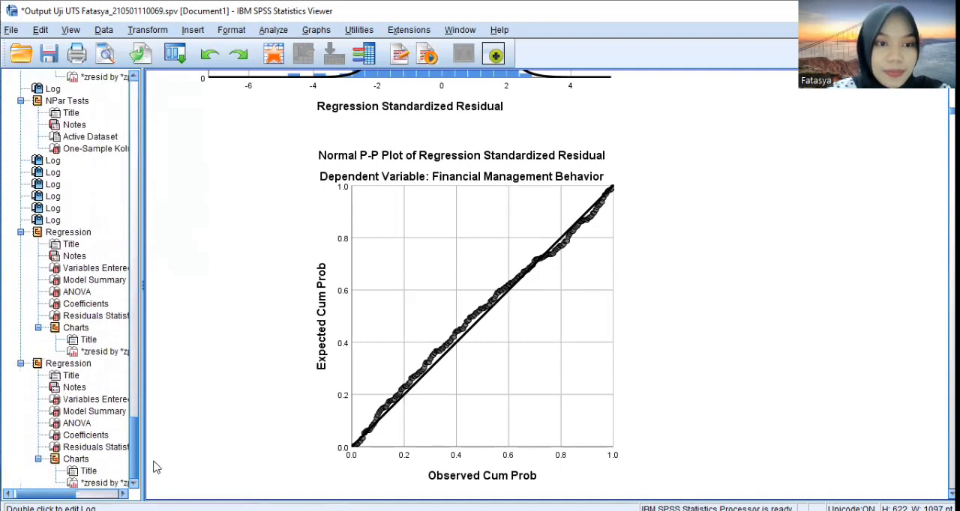
pyautogui.click(85, 101)
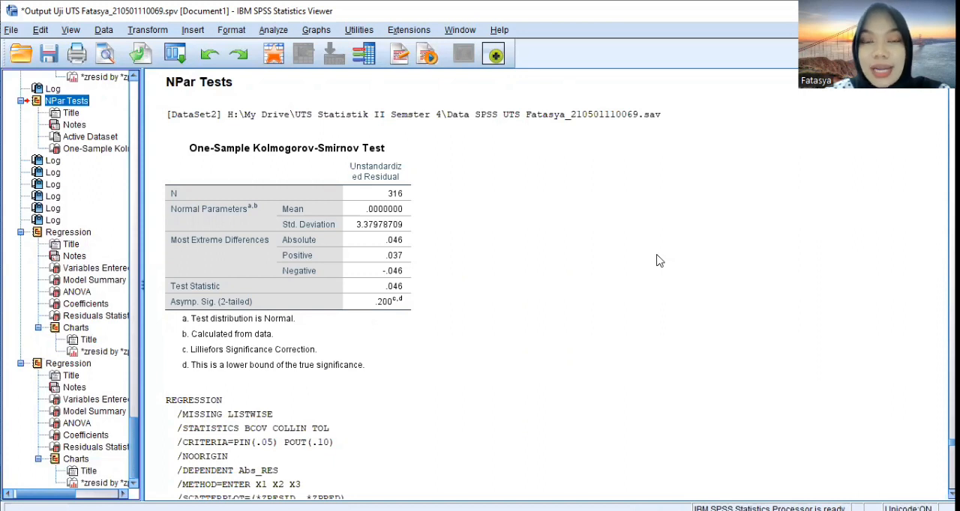
pyautogui.click(390, 283)
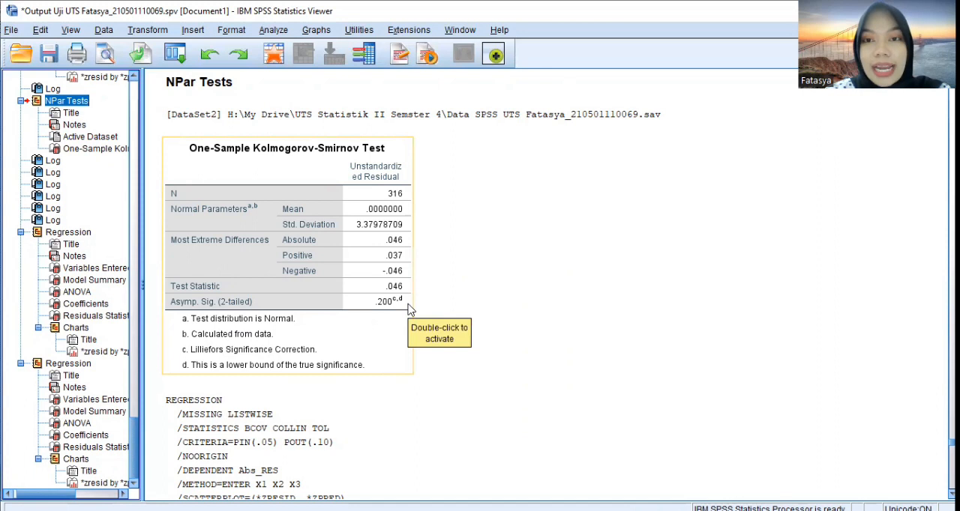
pyautogui.click(433, 316)
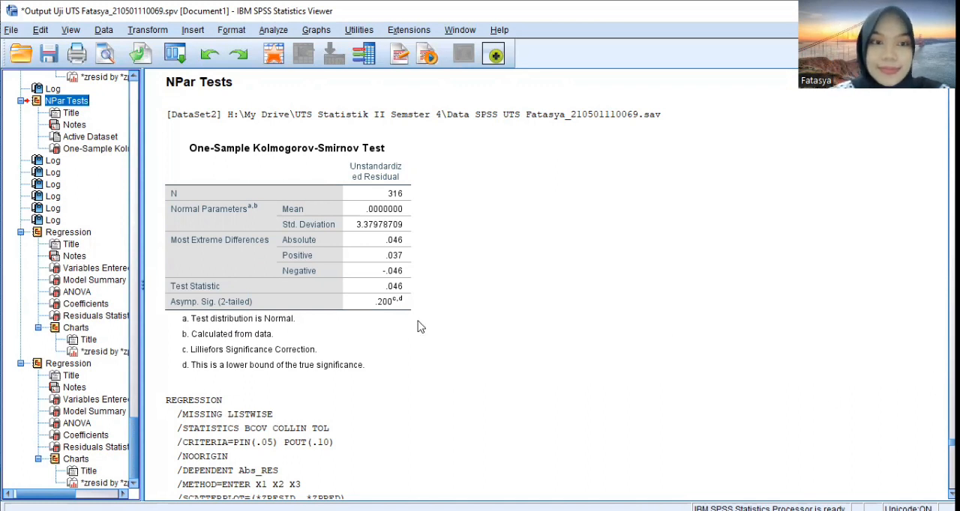
# Review the first regression's Tolerance and VIF values and the Coefficients significance values of the last regression on Abs_RES
pyautogui.moveTo(134, 449); pyautogui.dragTo(132, 88)
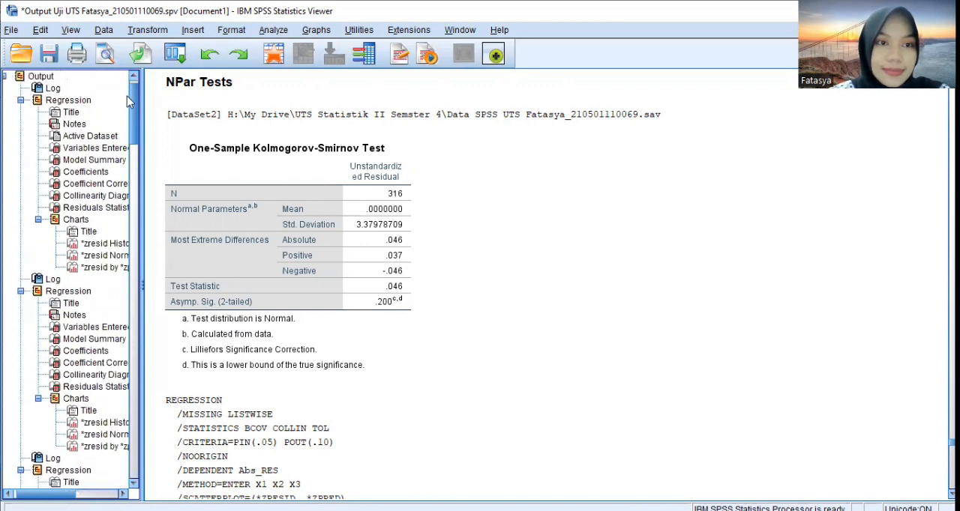
pyautogui.click(86, 172)
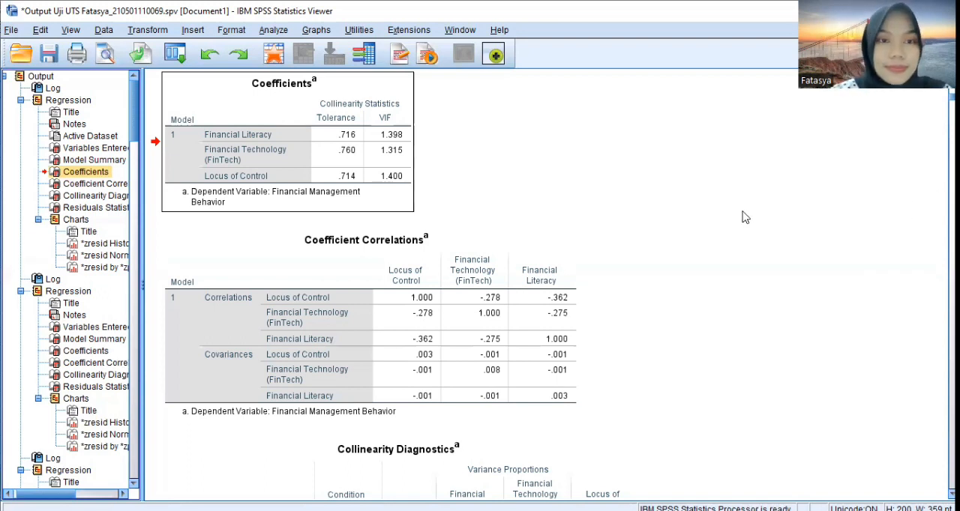
pyautogui.moveTo(137, 132); pyautogui.dragTo(138, 468)
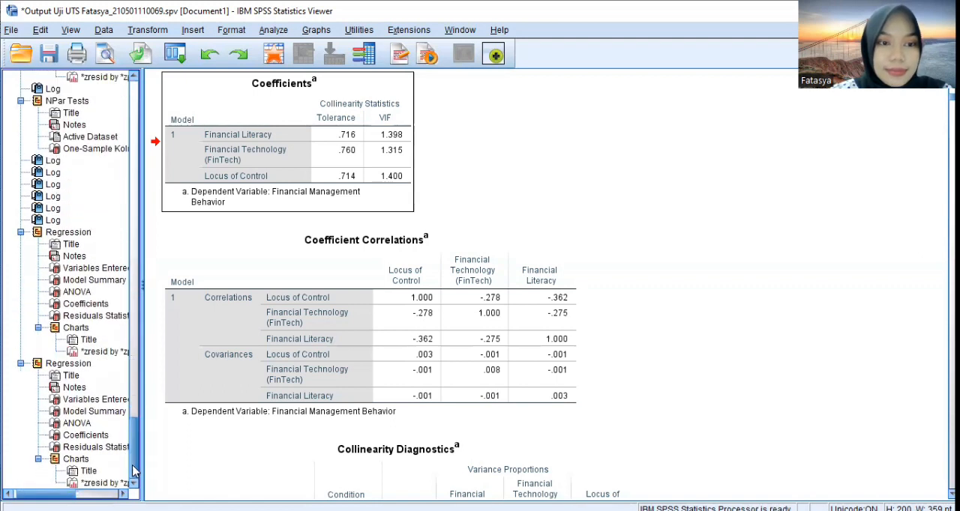
pyautogui.click(92, 436)
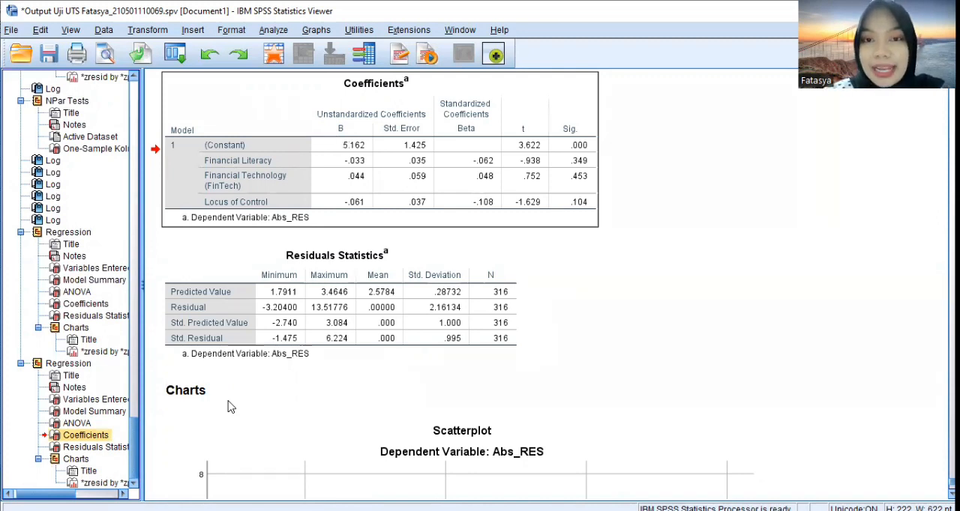
pyautogui.click(243, 334)
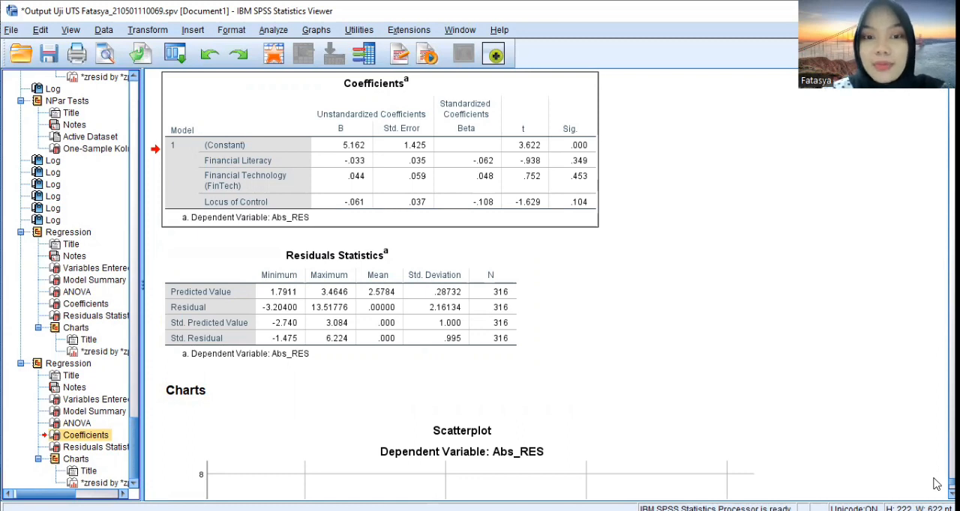
# Examine the Abs_RES residual scatterplot and the Durbin-Watson value in the first regression's Model Summary
pyautogui.scroll(-5, 936, 484)
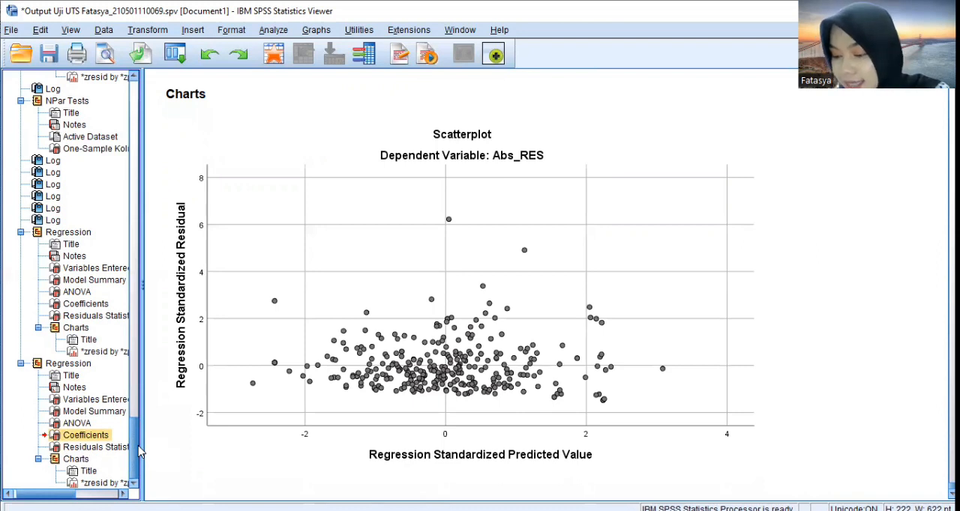
pyautogui.moveTo(135, 450); pyautogui.dragTo(153, 88)
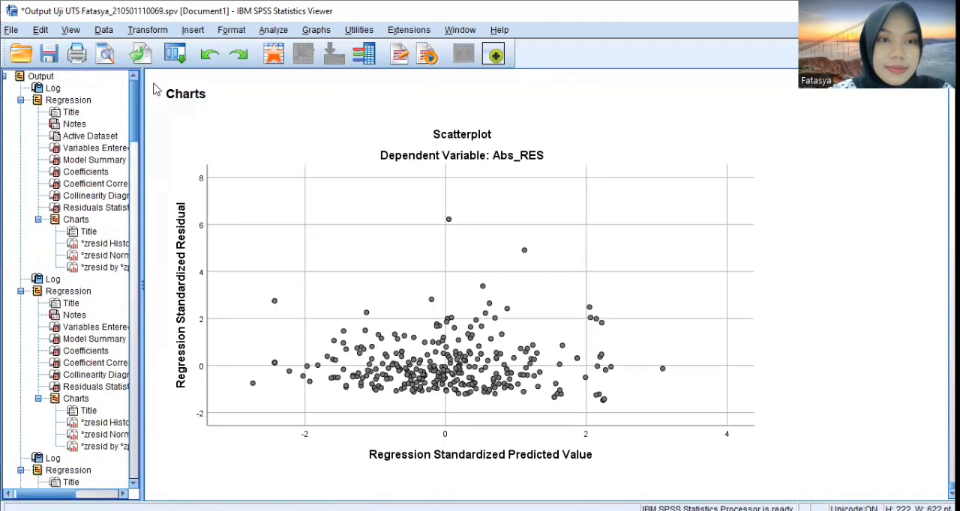
pyautogui.click(93, 161)
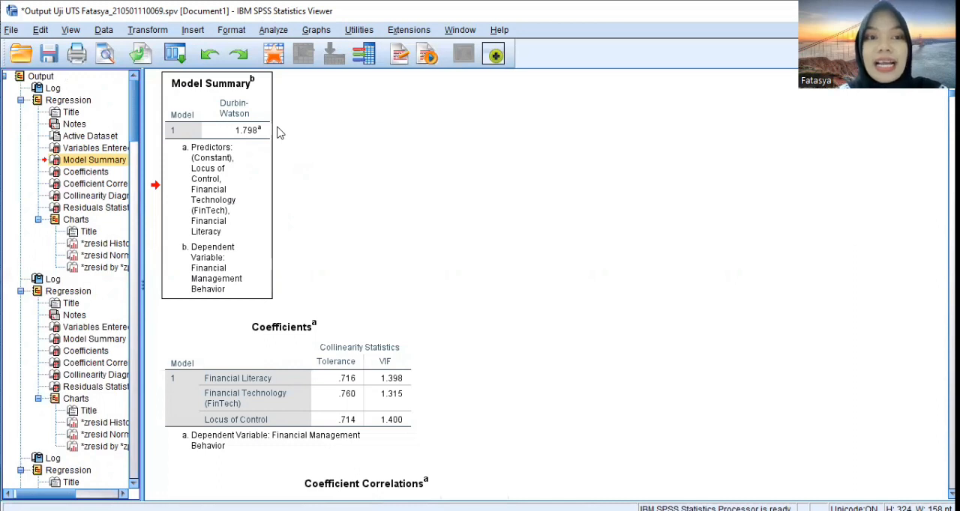
# Find the correlation matrix of the X3 items and examine each item's Pearson correlation with the Locus of Control total
pyautogui.scroll(-7, 134, 185)
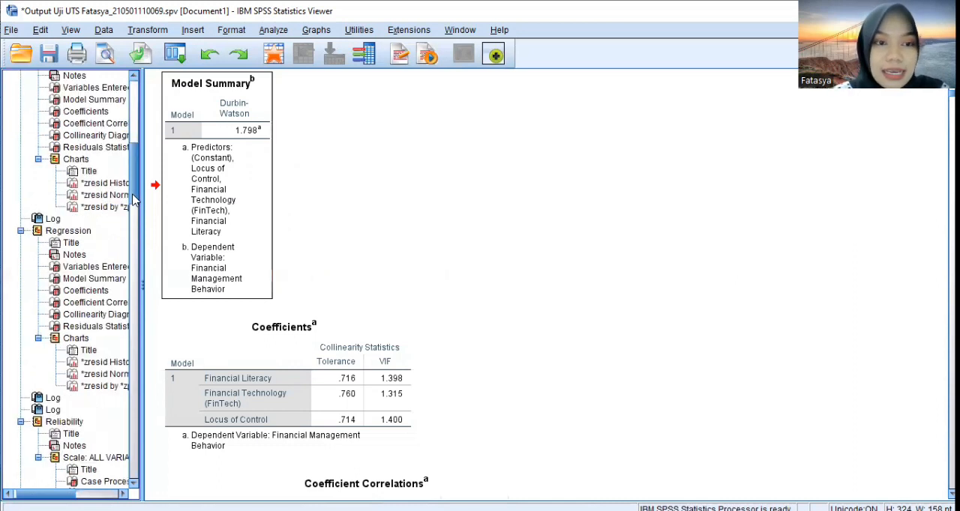
pyautogui.scroll(-1, 136, 191)
pyautogui.moveTo(141, 217); pyautogui.dragTo(142, 251)
pyautogui.moveTo(142, 252); pyautogui.dragTo(141, 320)
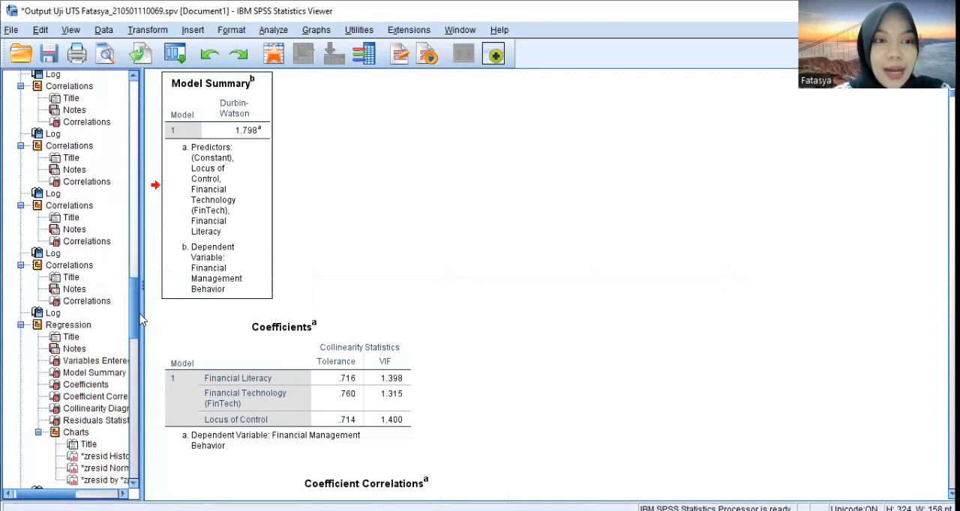
pyautogui.click(80, 204)
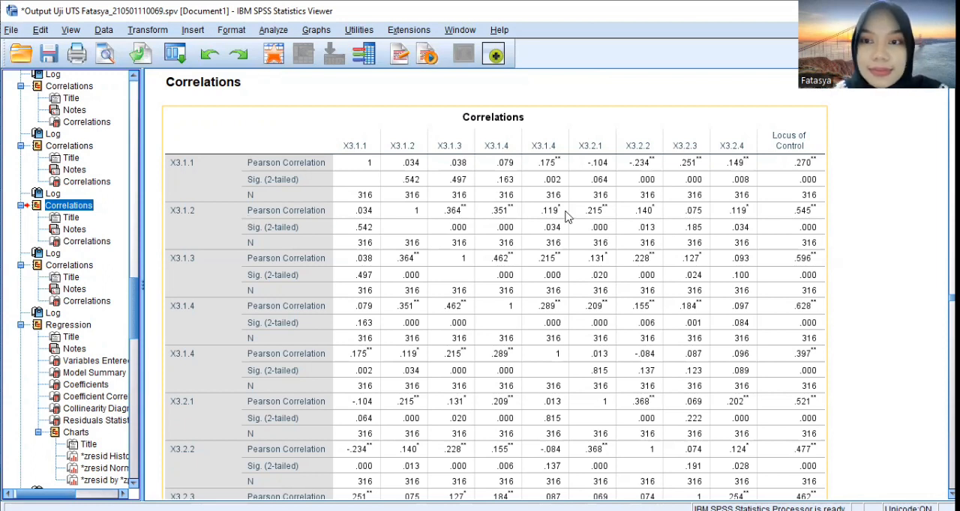
pyautogui.click(936, 302)
pyautogui.scroll(-5, 936, 302)
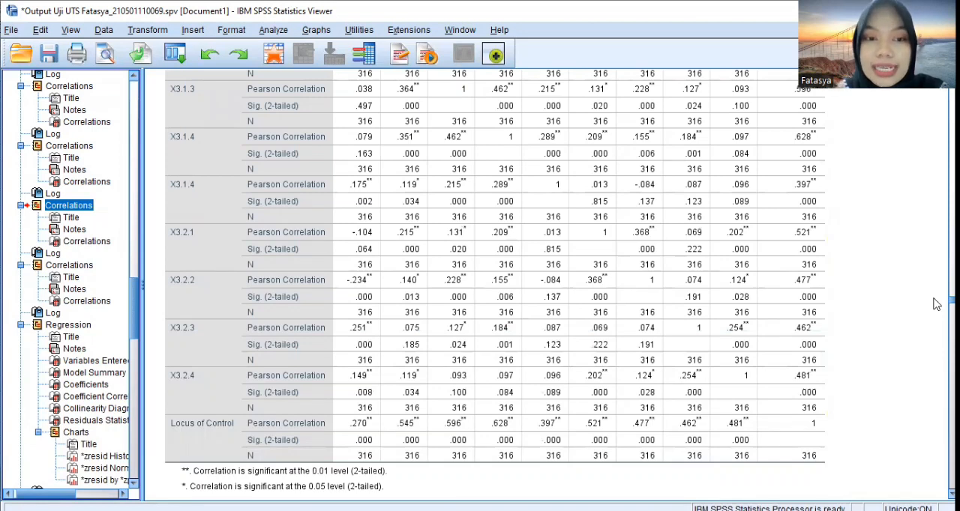
pyautogui.click(481, 357)
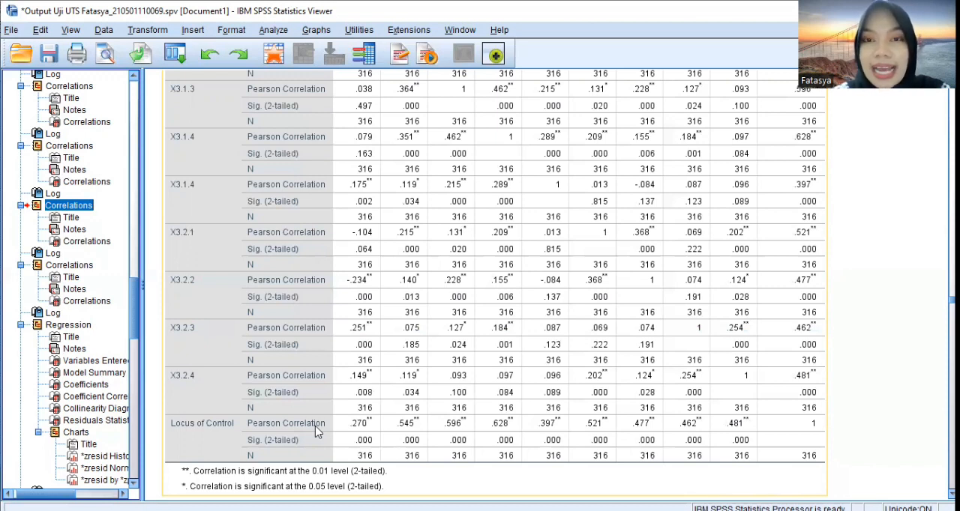
pyautogui.click(936, 333)
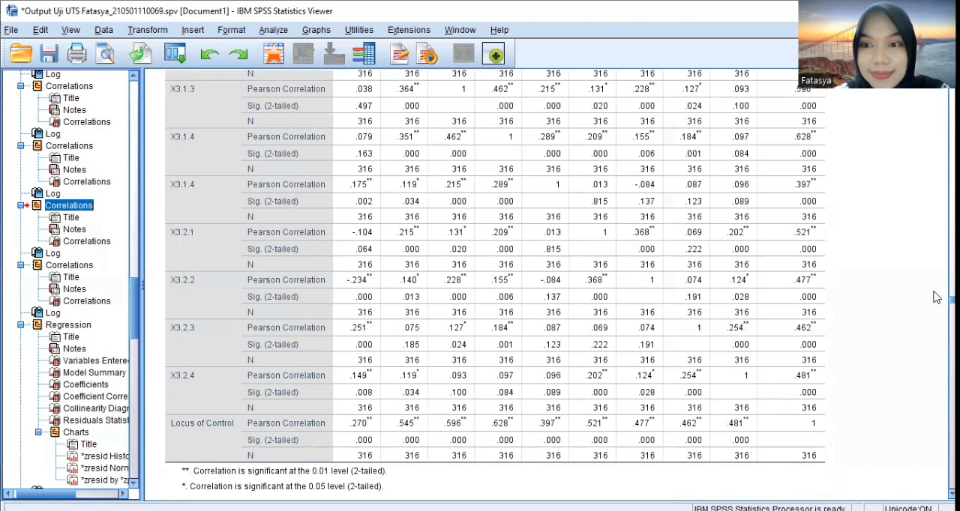
pyautogui.scroll(5, 936, 300)
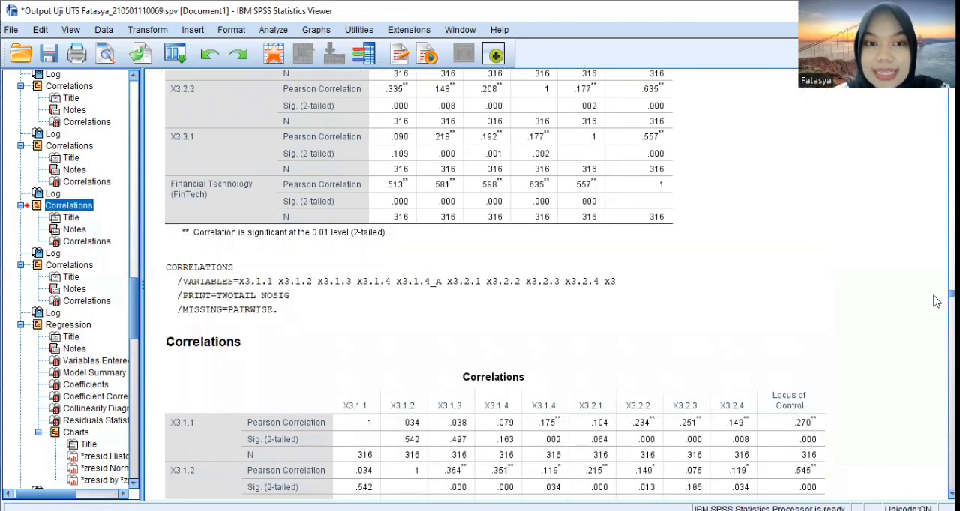
pyautogui.scroll(-2, 935, 303)
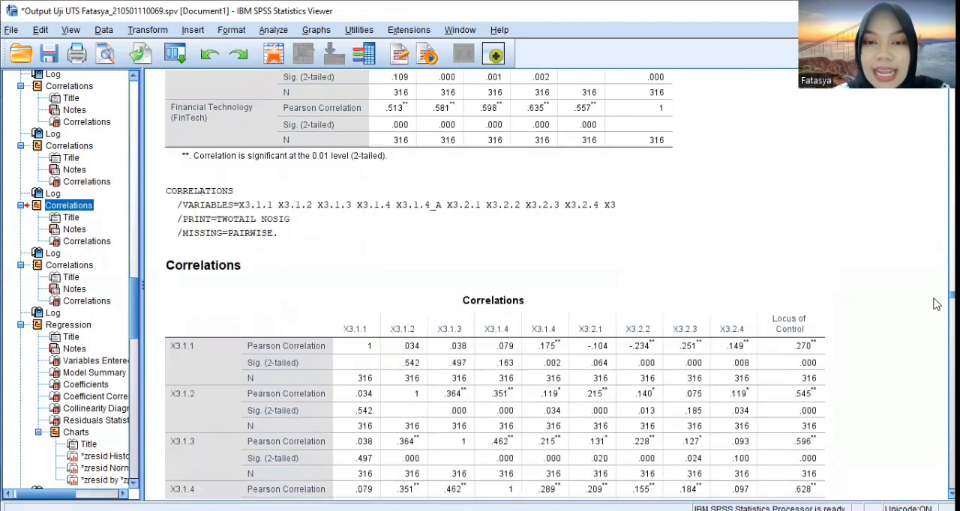
pyautogui.scroll(-5, 936, 303)
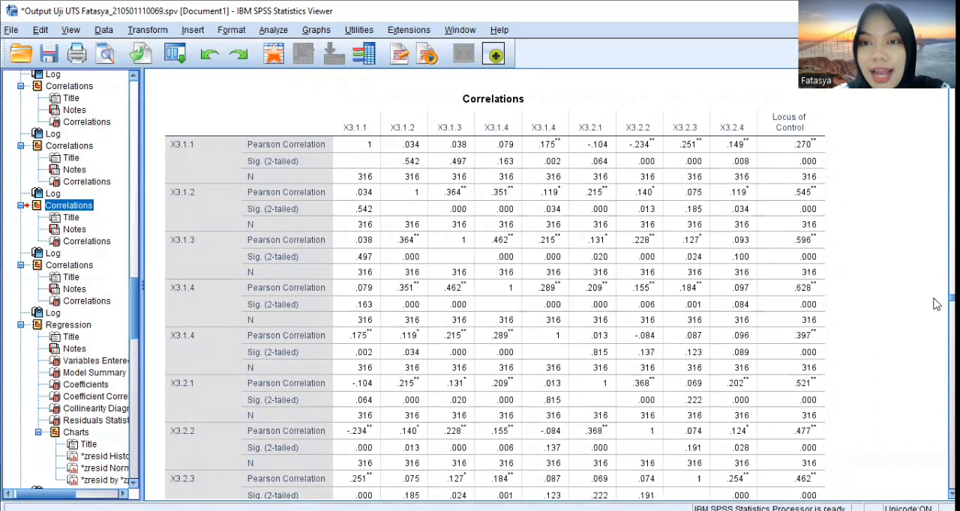
pyautogui.scroll(-6, 934, 304)
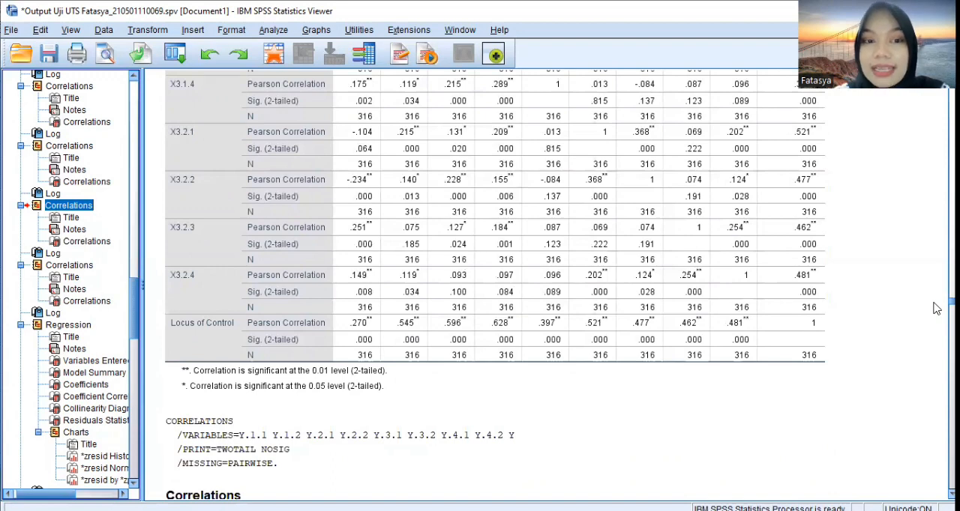
# Examine the Y item correlations with Financial Management Behavior and the Cronbach's Alpha in the reliability output for the Y items
pyautogui.scroll(-10, 936, 308)
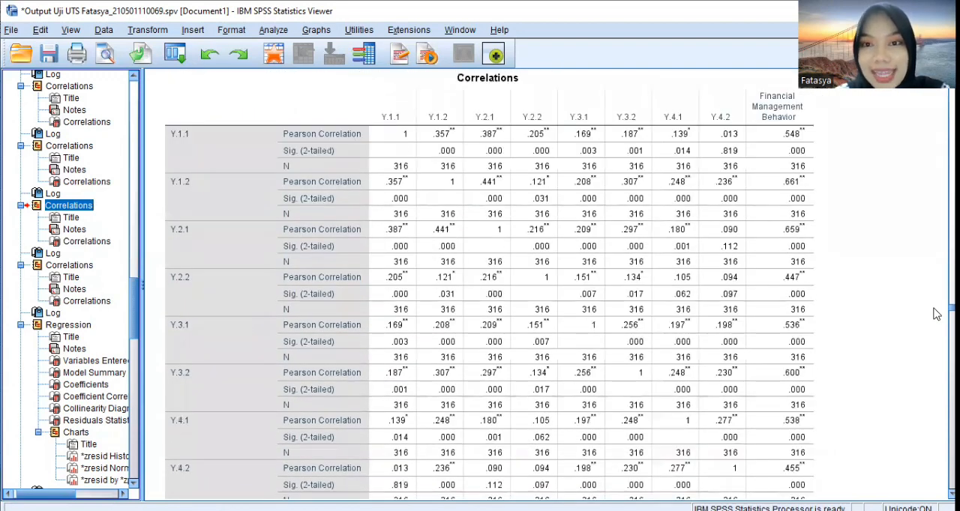
pyautogui.moveTo(131, 283); pyautogui.dragTo(129, 240)
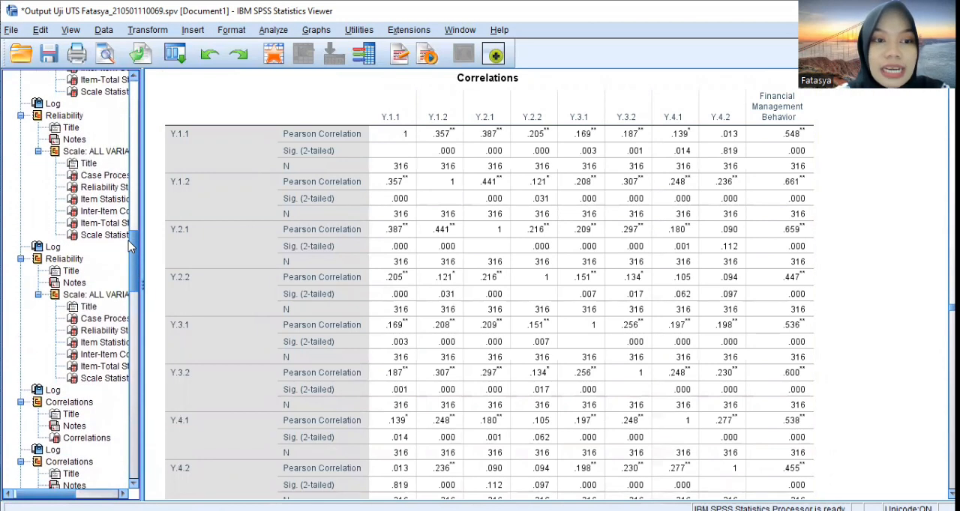
pyautogui.click(75, 258)
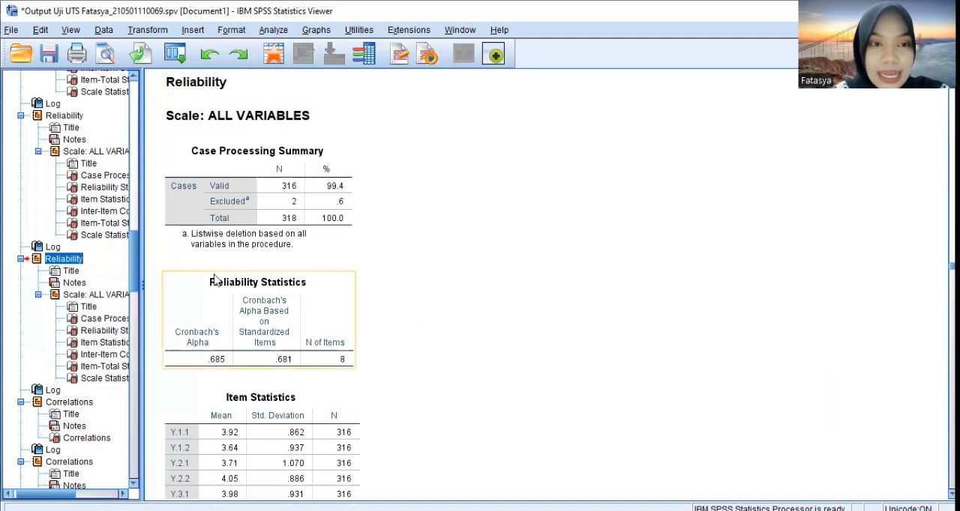
# Examine the Model Summary, ANOVA and Coefficients tables of the multiple regression with Financial Management Behavior as dependent variable
pyautogui.moveTo(135, 251); pyautogui.dragTo(164, 432)
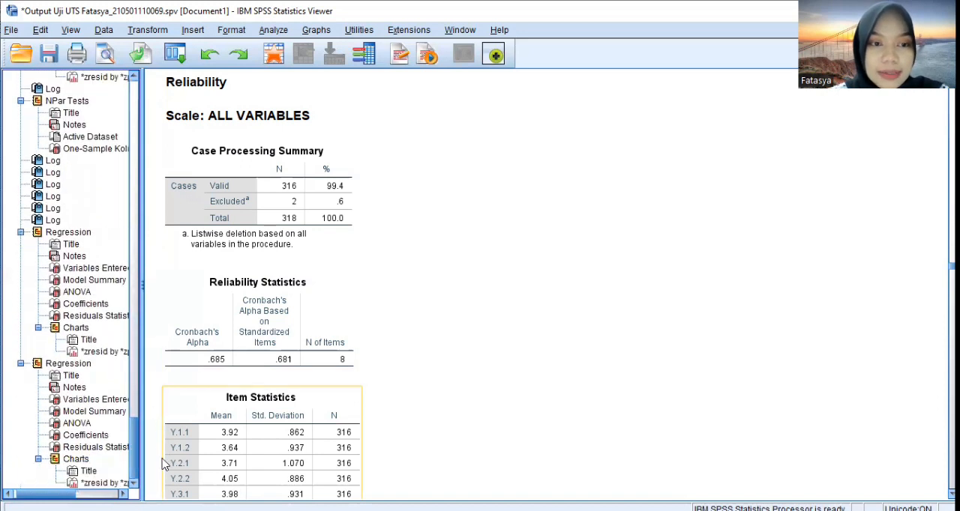
pyautogui.click(93, 413)
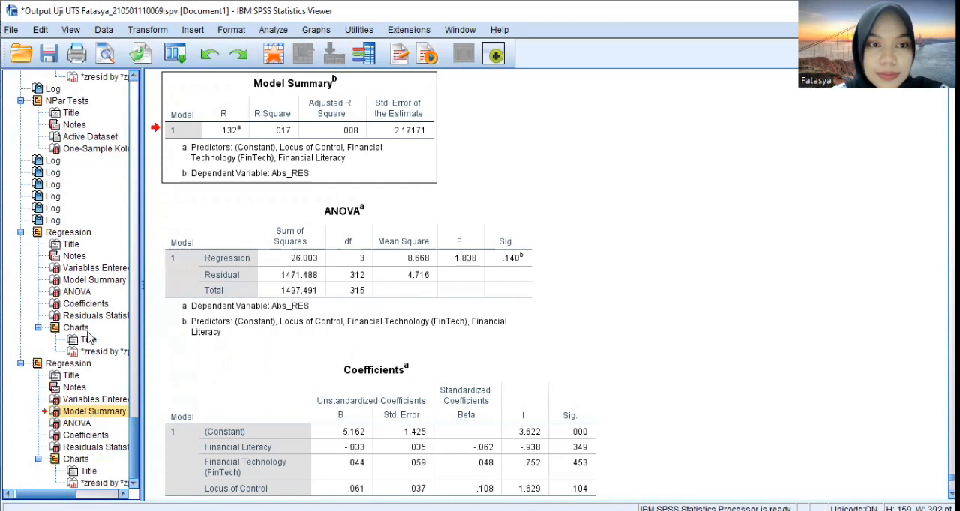
pyautogui.click(77, 282)
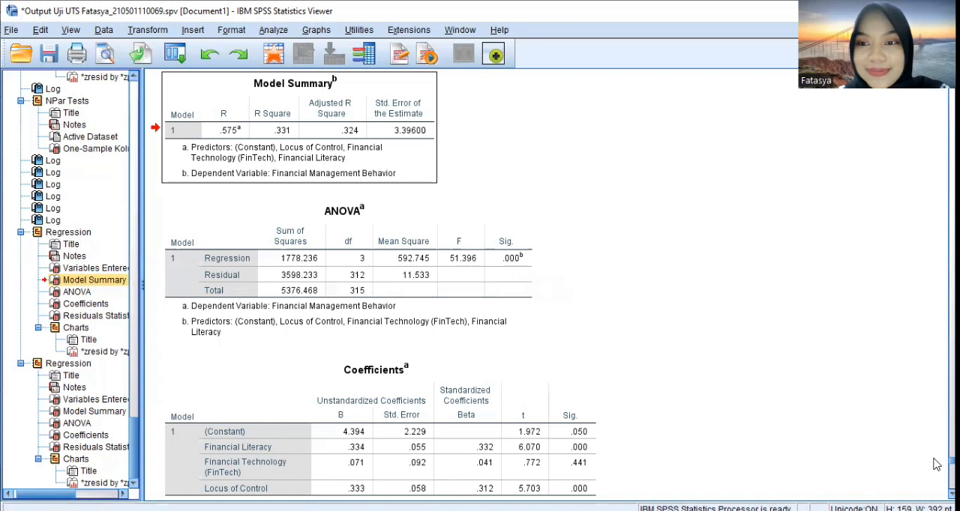
pyautogui.scroll(-3, 935, 464)
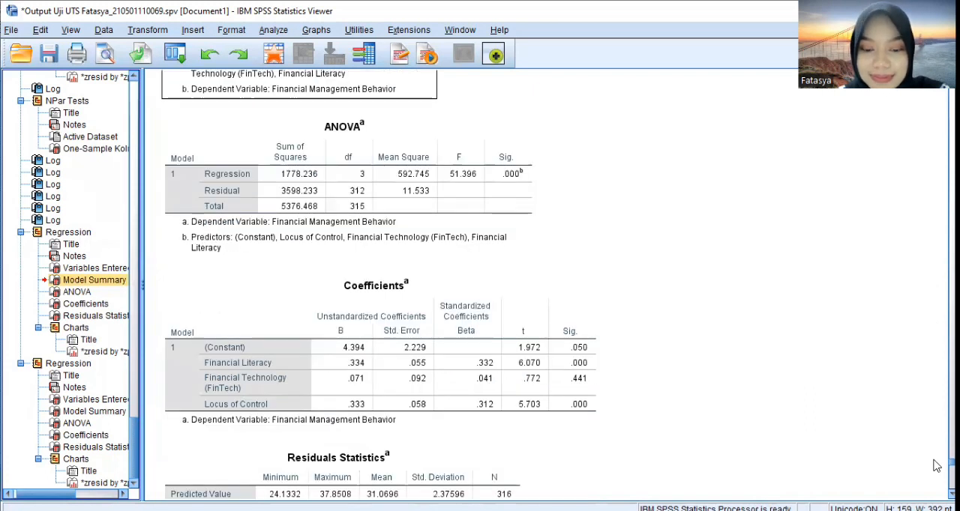
pyautogui.scroll(-2, 936, 465)
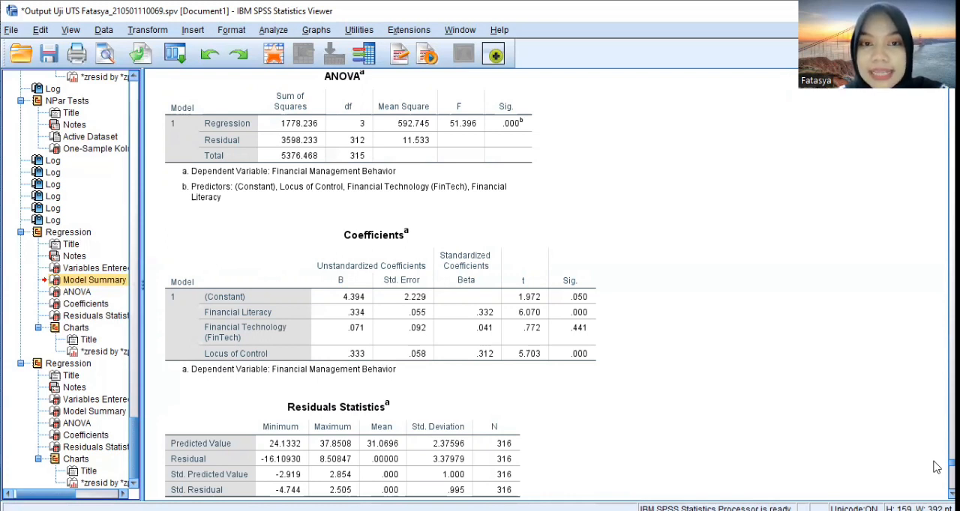
pyautogui.click(589, 309)
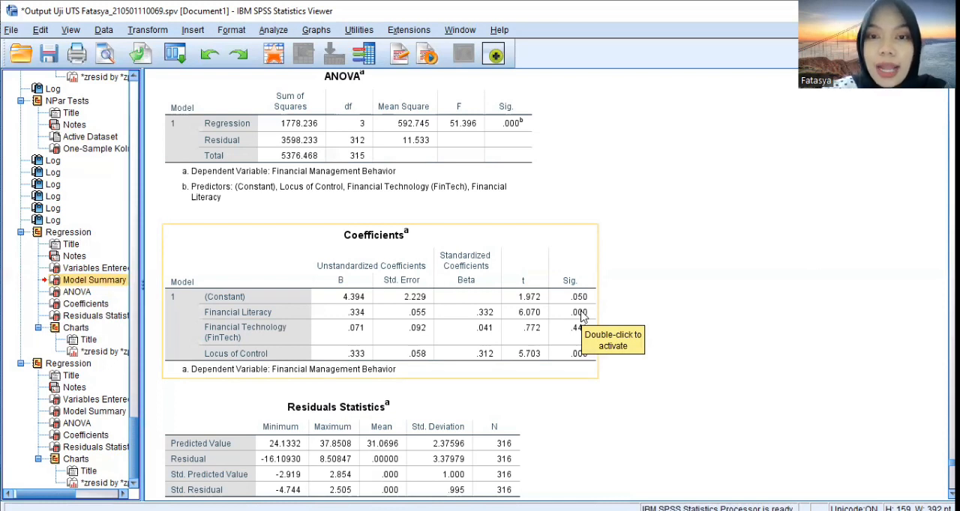
pyautogui.click(699, 323)
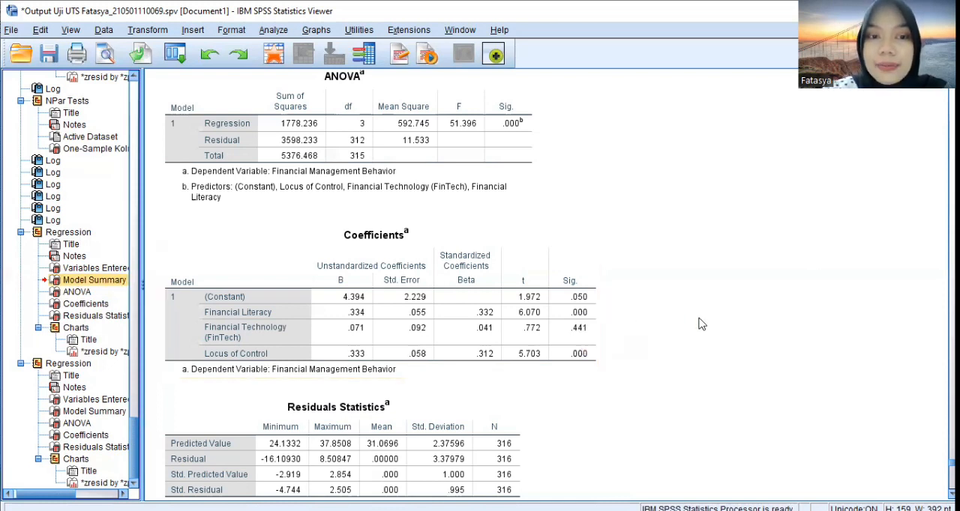